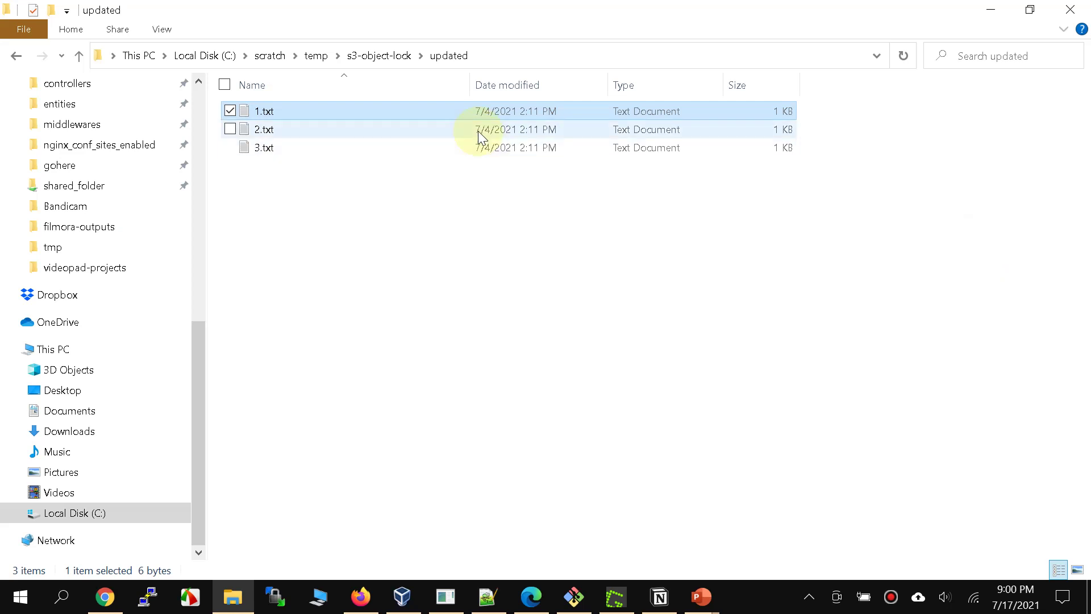
# View the contents of the text files in the updated folder, including 3.txt, and return to the s3-object-lock folder
pyautogui.click(978, 223)
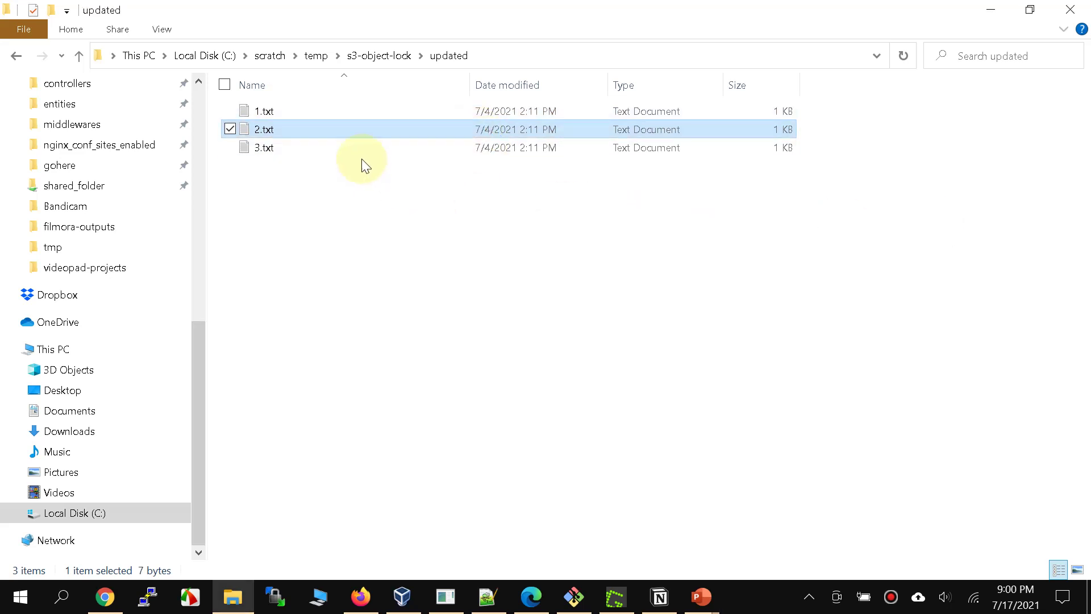
pyautogui.doubleClick(360, 147)
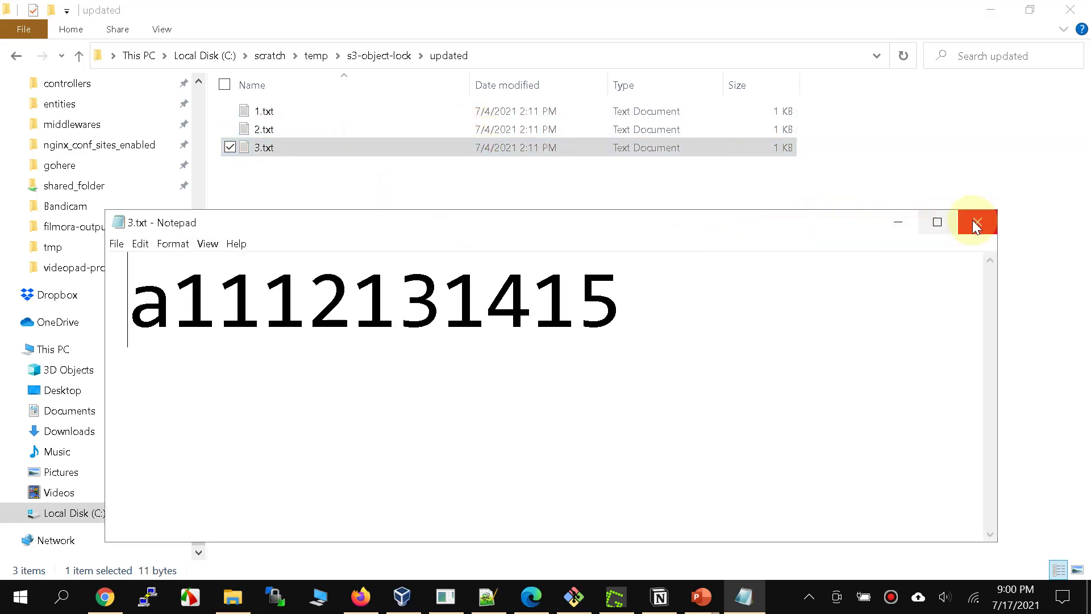
pyautogui.click(976, 223)
pyautogui.click(377, 57)
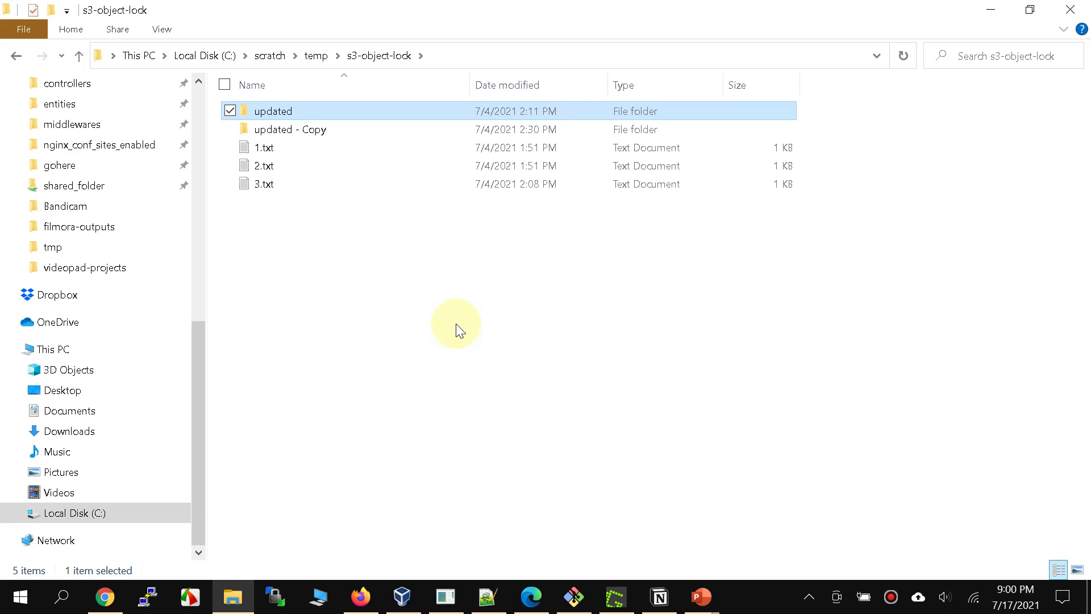
# Switch to the Amazon S3 console in Chrome and start a new bucket named s3-object-lock-demo-07-17-2021
pyautogui.click(104, 597)
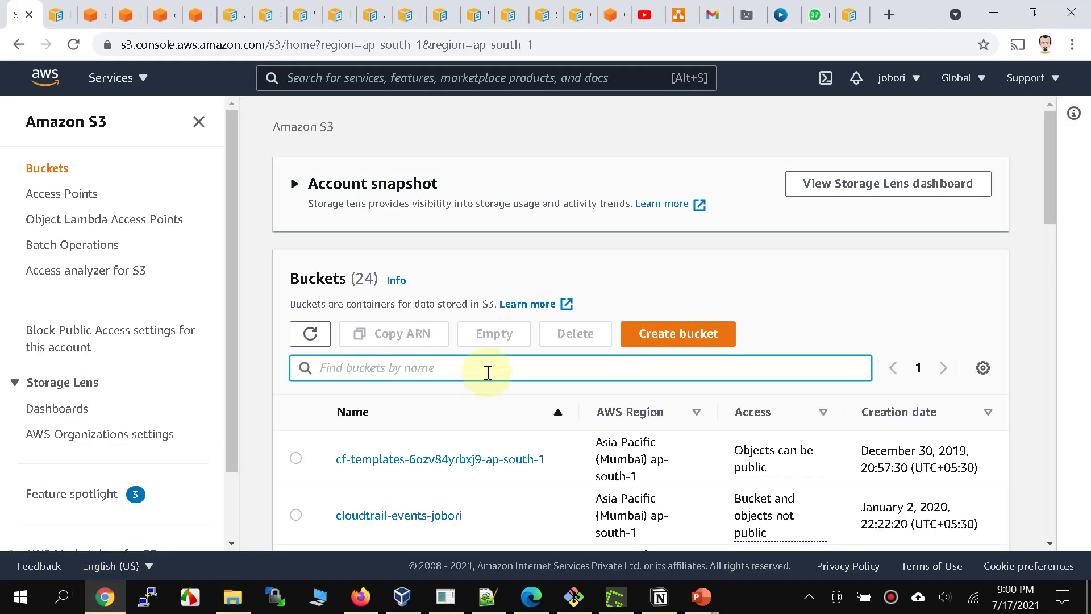
pyautogui.click(634, 340)
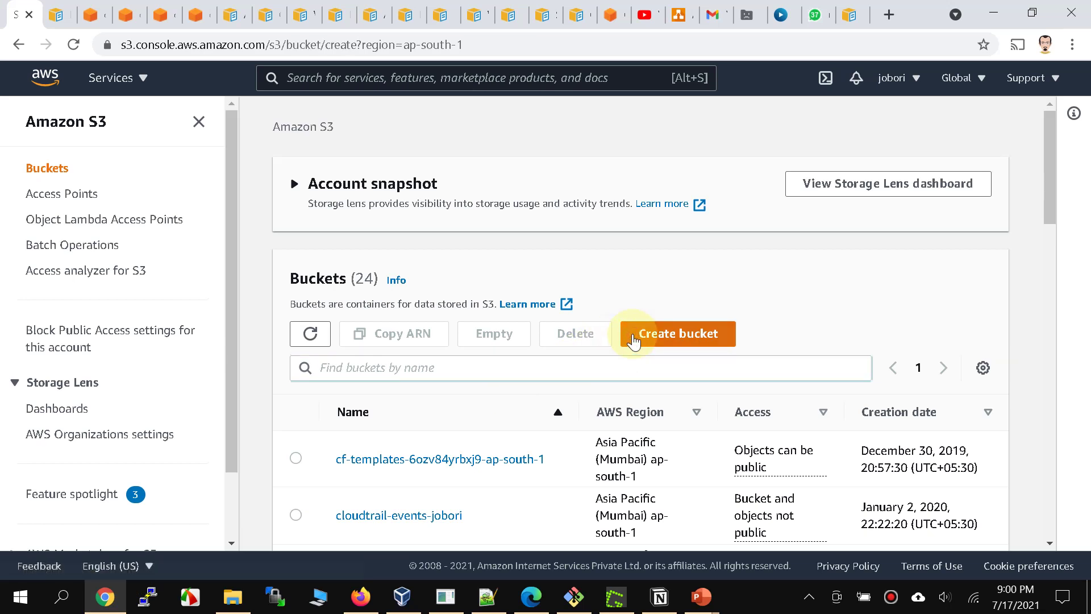
pyautogui.click(256, 323)
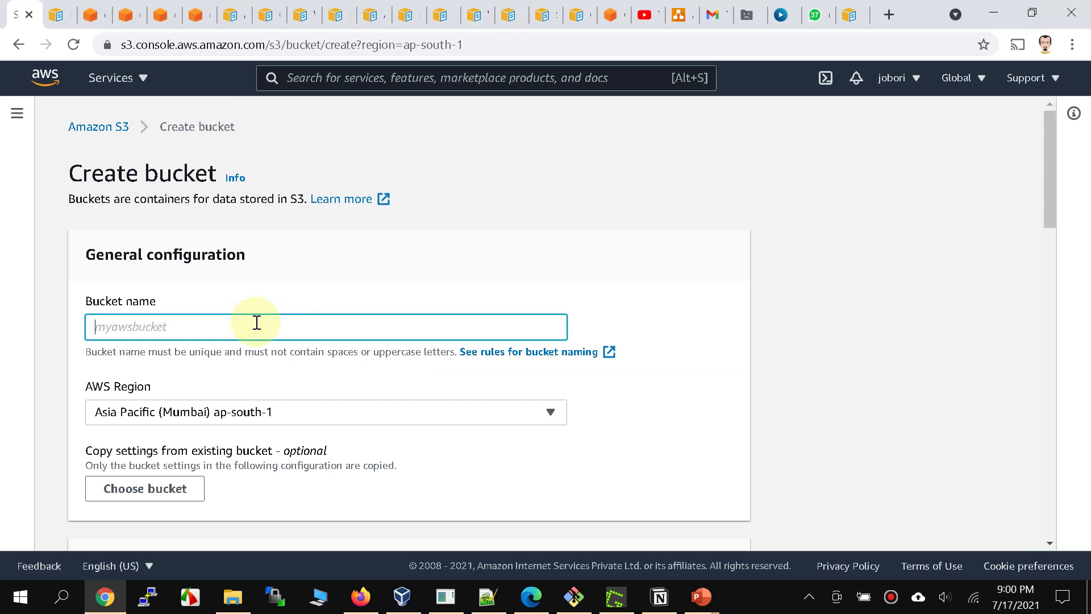
pyautogui.write('s3-object-lock-demo-07-17-2021')
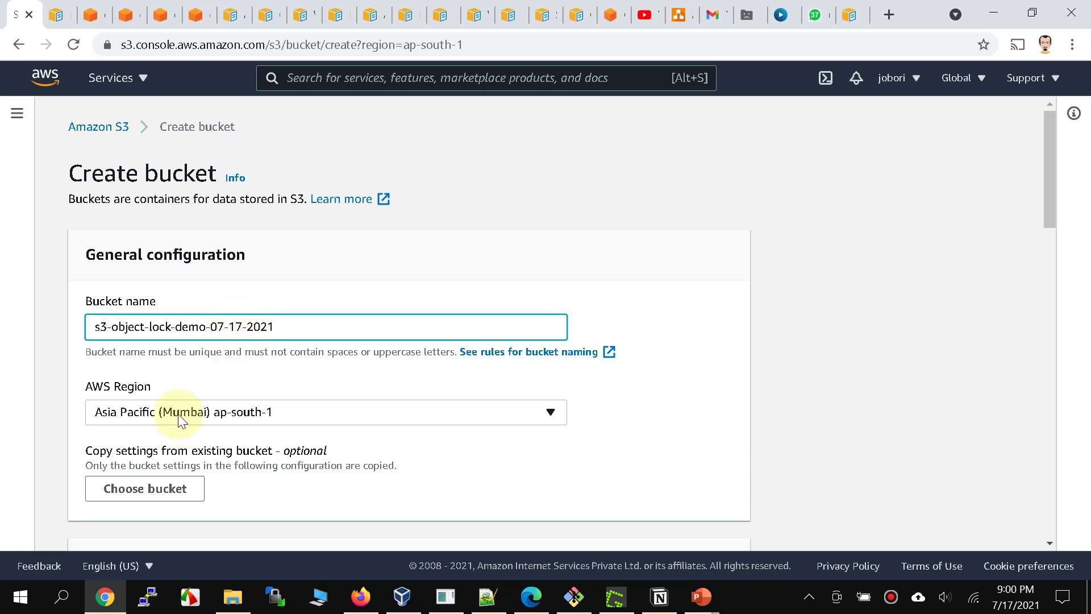
# Enable Object Lock in the new bucket's advanced settings and acknowledge that its objects can be permanently locked
pyautogui.scroll(-5, 265, 422)
pyautogui.scroll(-15, 265, 422)
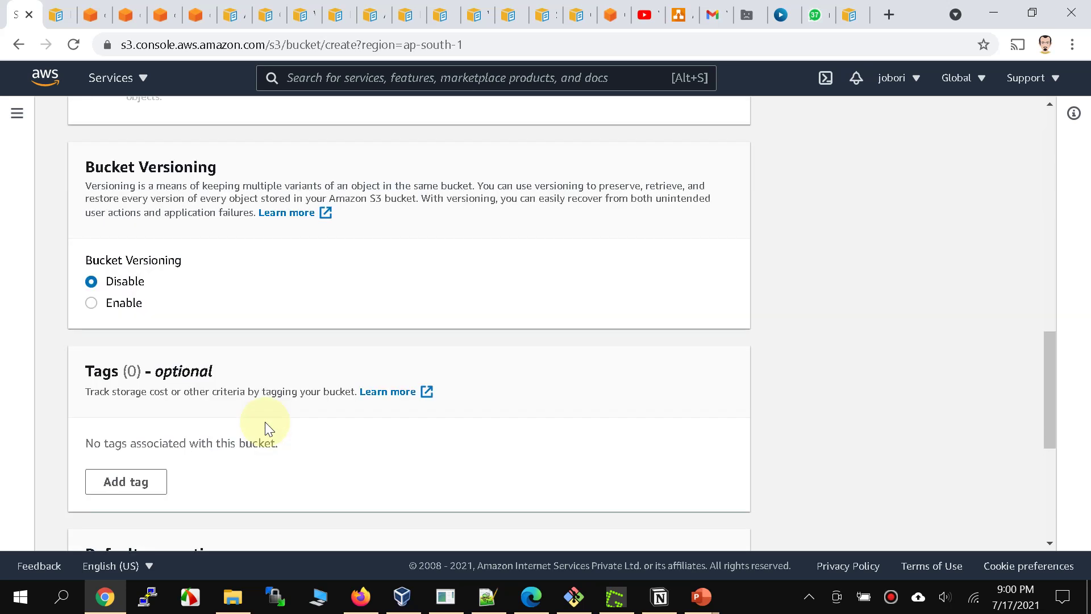
pyautogui.scroll(6, 265, 430)
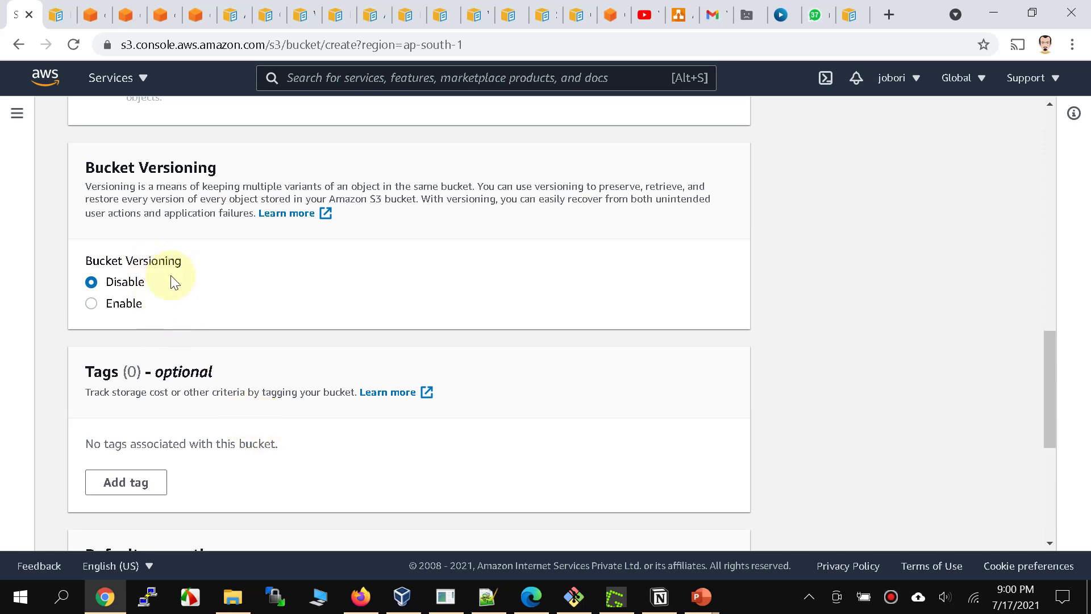
pyautogui.scroll(-4, 308, 272)
pyautogui.scroll(6, 308, 267)
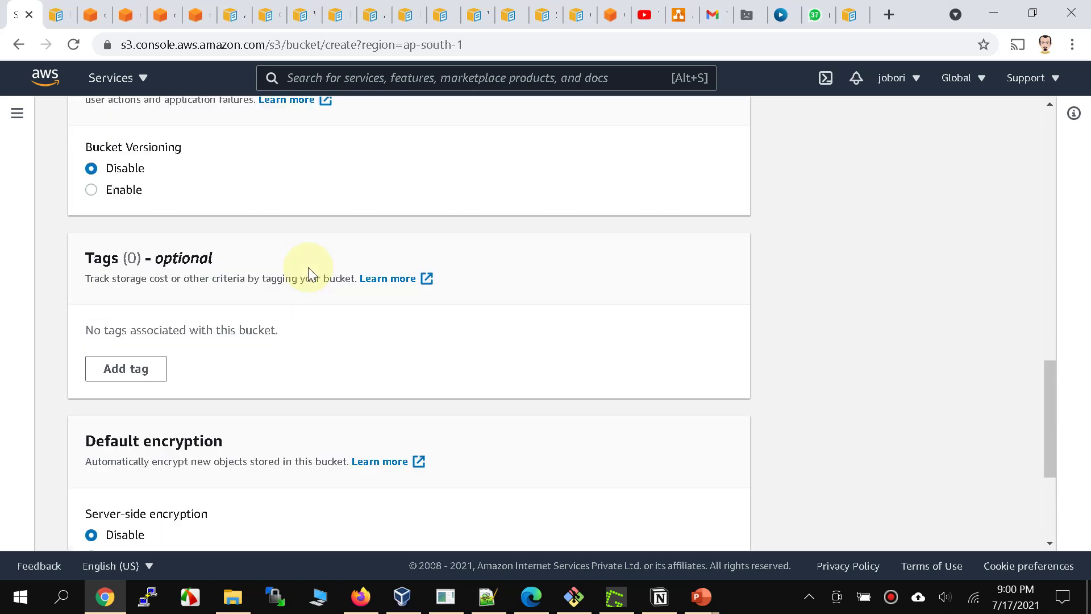
pyautogui.scroll(-6, 89, 387)
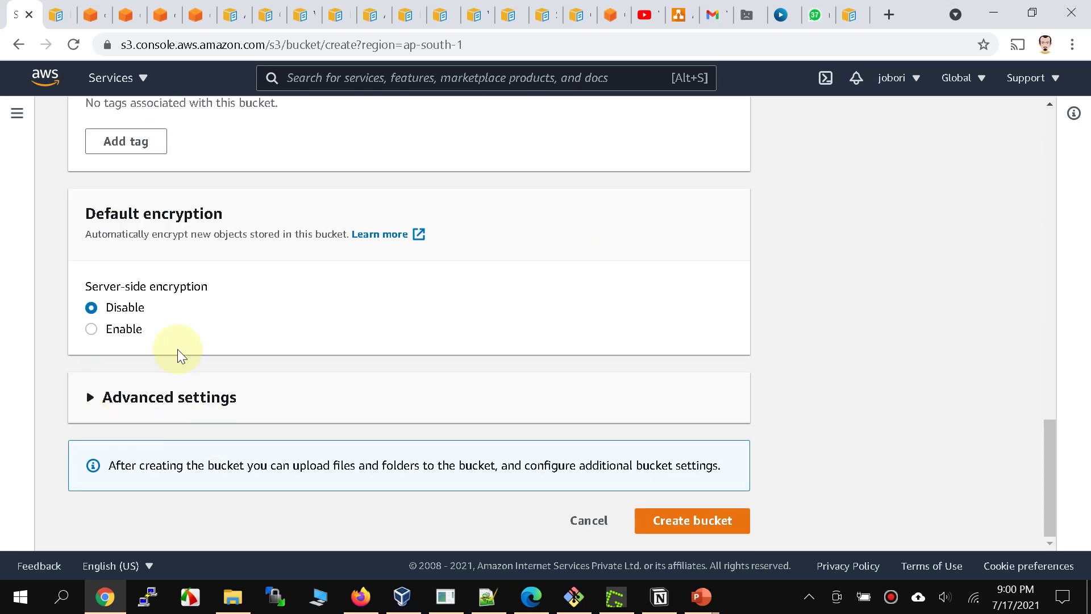
pyautogui.click(242, 417)
pyautogui.scroll(-4, 216, 410)
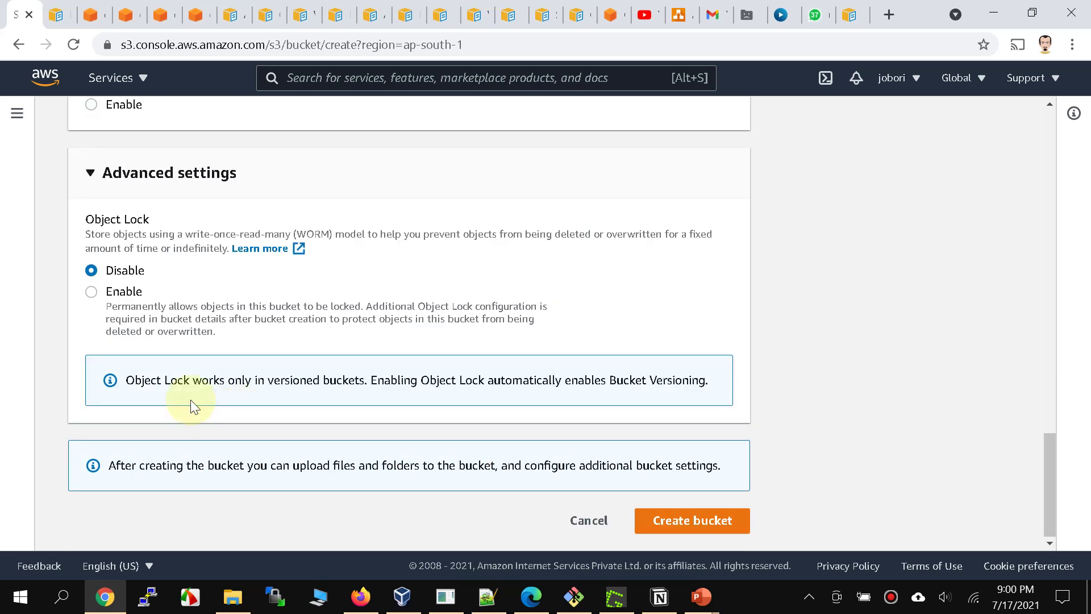
pyautogui.click(126, 295)
pyautogui.scroll(-3, 126, 305)
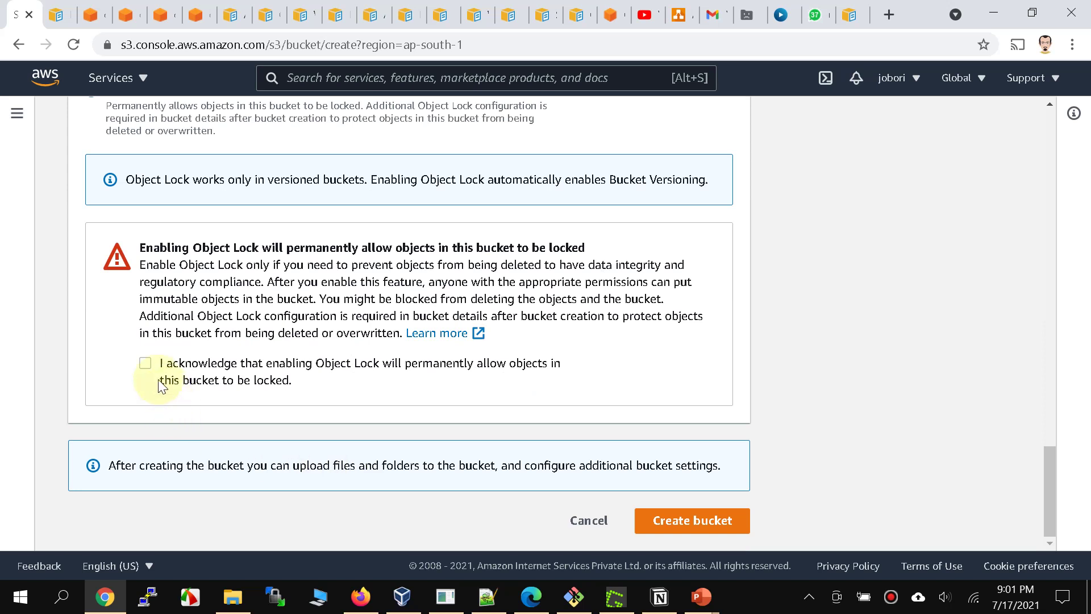
pyautogui.click(147, 364)
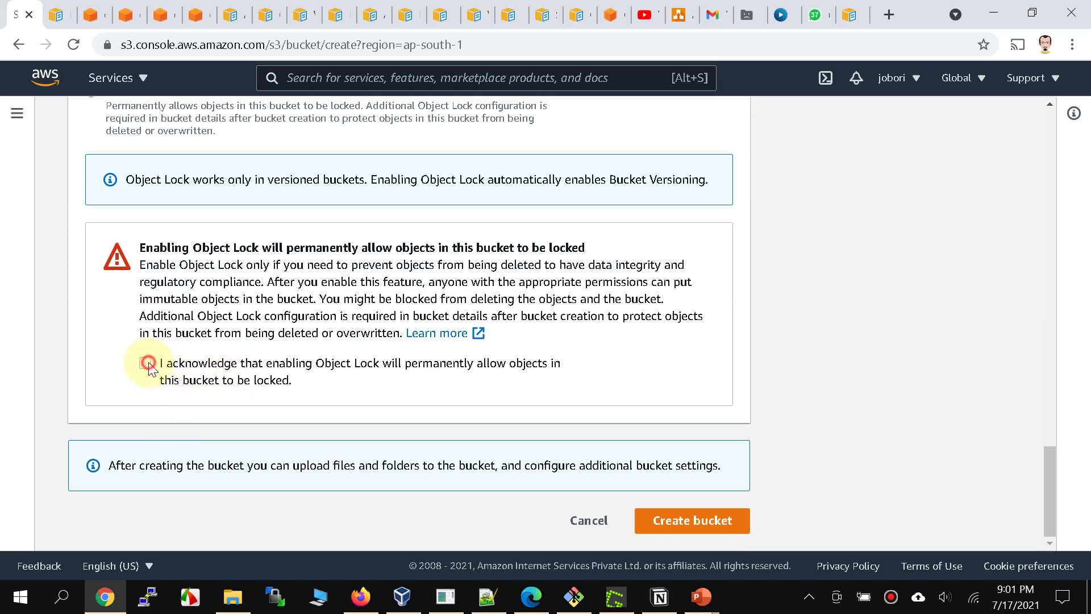
# Check the Bucket Versioning setting and create the bucket
pyautogui.scroll(6, 306, 372)
pyautogui.scroll(7, 305, 373)
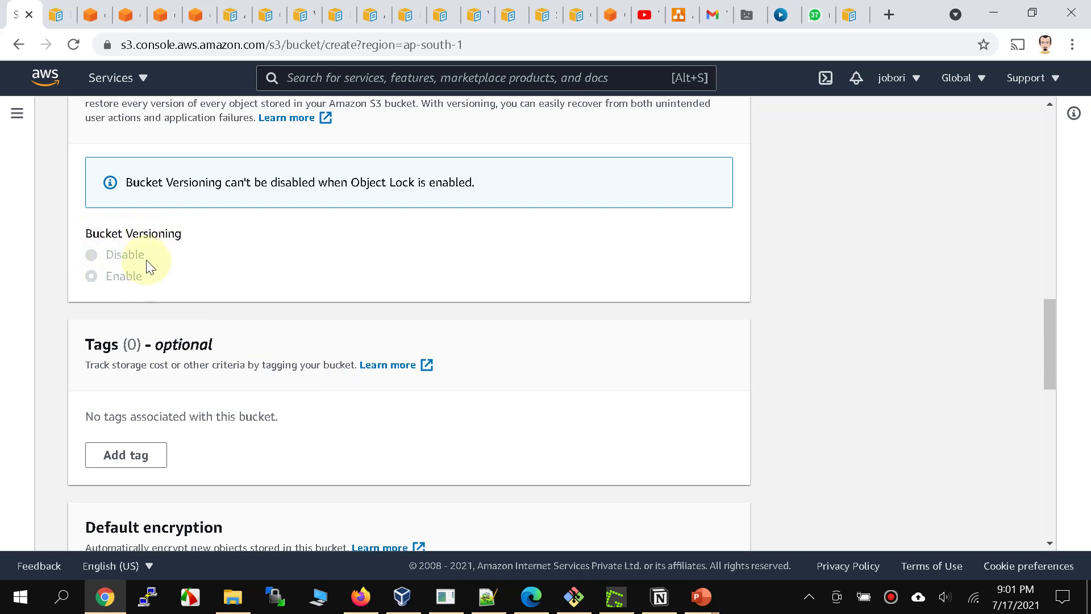
pyautogui.scroll(-13, 373, 340)
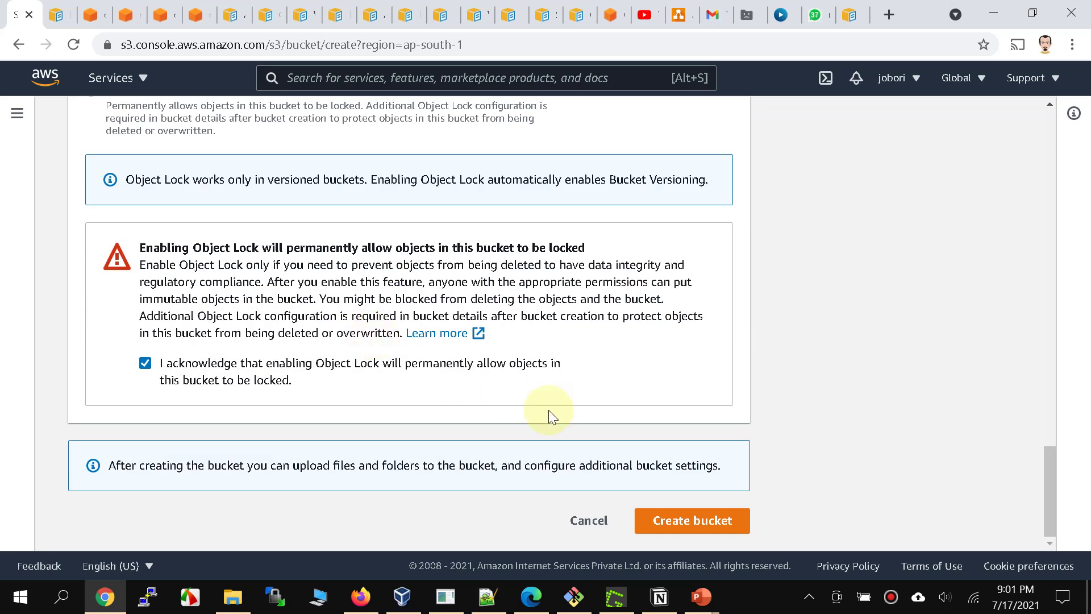
pyautogui.click(657, 522)
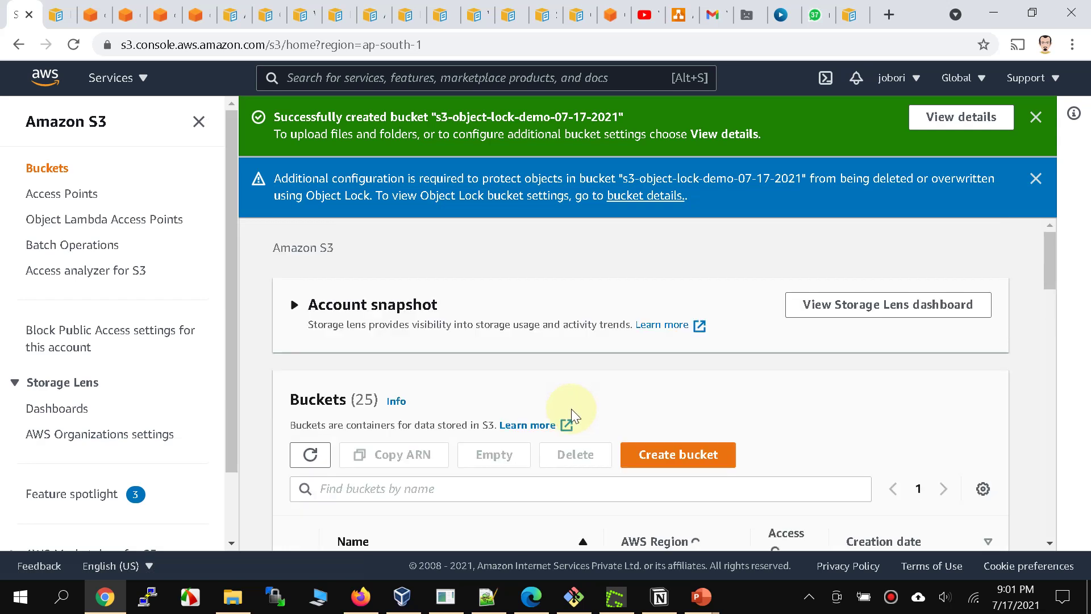
# Filter the bucket list by s3-object and open the s3-object-lock-demo-07-17-2021 bucket
pyautogui.click(457, 489)
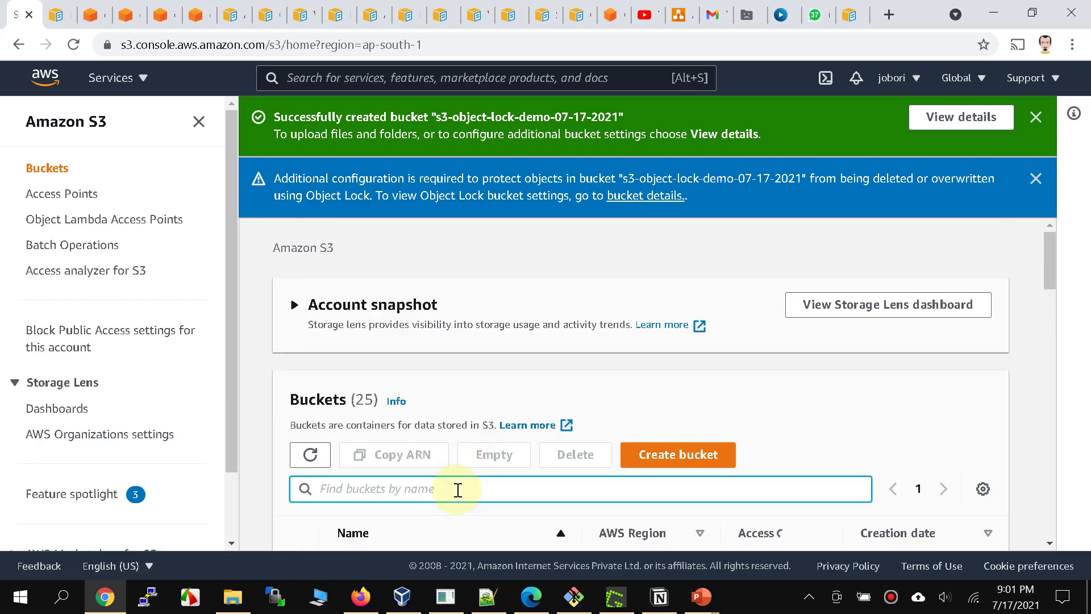
pyautogui.write('s3-object')
pyautogui.scroll(-1, 458, 490)
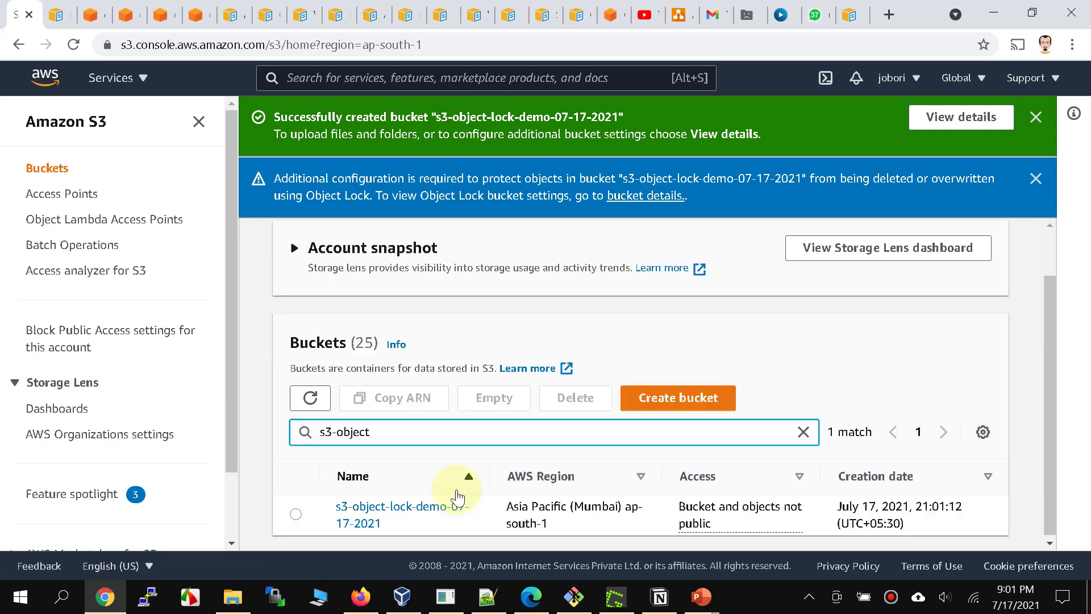
pyautogui.click(396, 513)
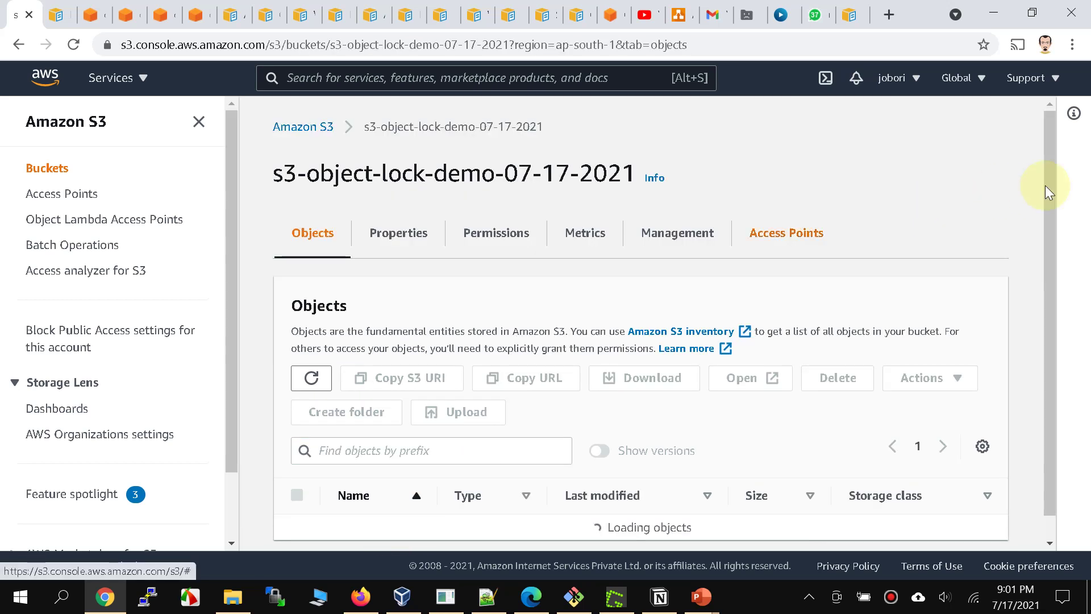
# Start an upload to the bucket and add 1.txt, 2.txt and 3.txt from the local s3-object-lock folder
pyautogui.scroll(-2, 600, 368)
pyautogui.click(467, 309)
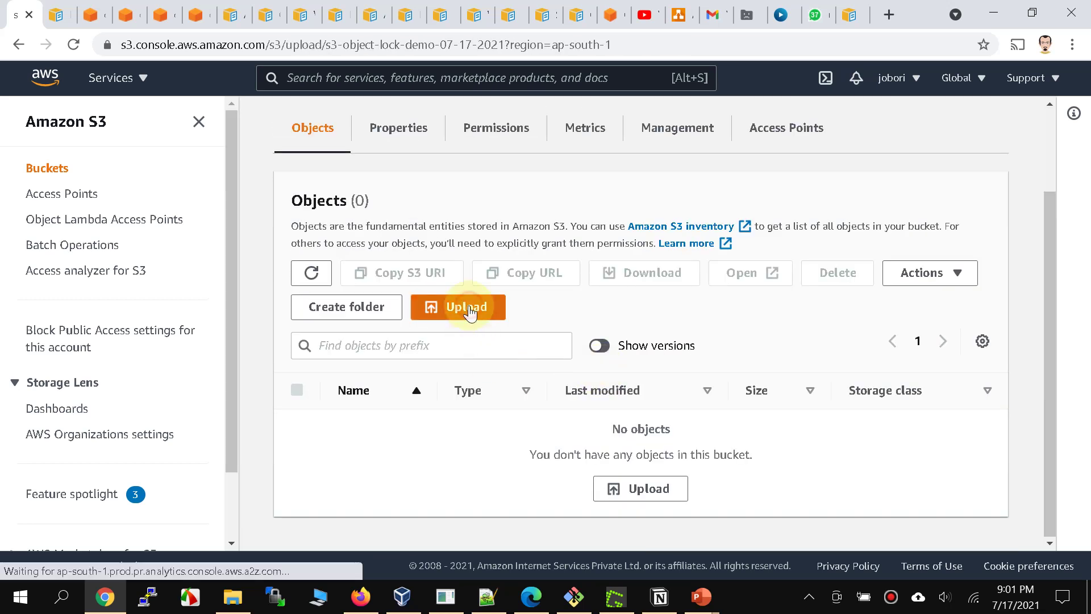
pyautogui.scroll(-4, 470, 309)
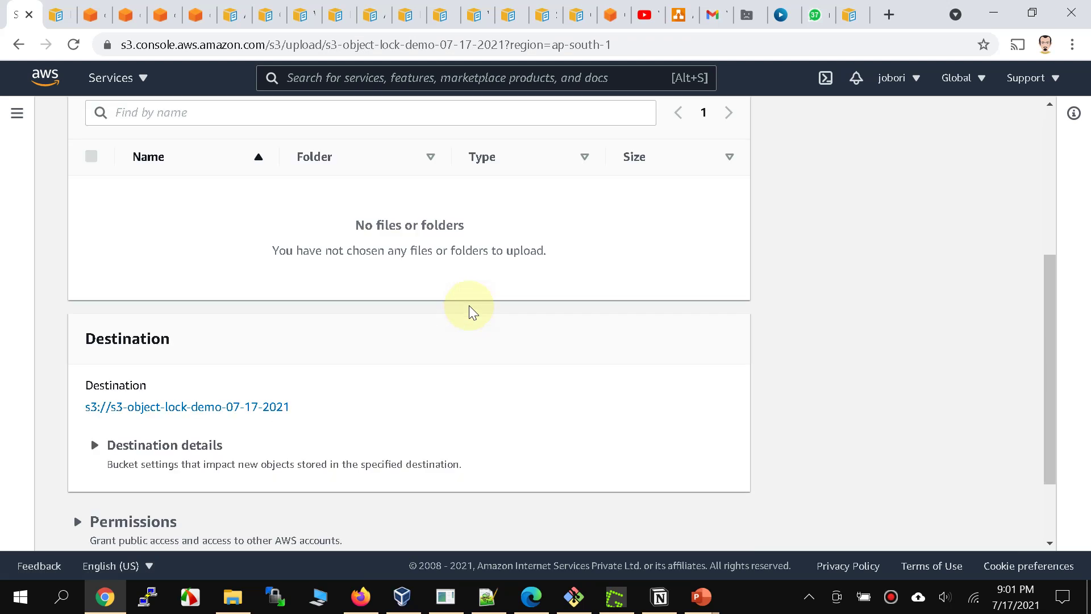
pyautogui.scroll(2, 469, 309)
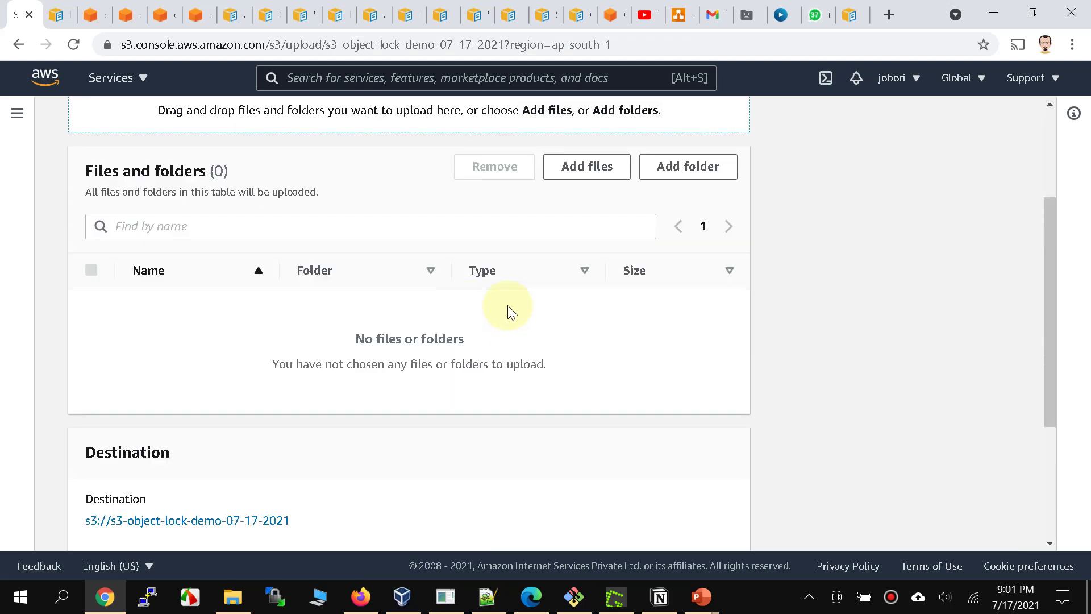
pyautogui.click(232, 597)
pyautogui.click(415, 295)
pyautogui.moveTo(526, 337); pyautogui.dragTo(336, 339)
pyautogui.hotkey('alt', 'Tab')
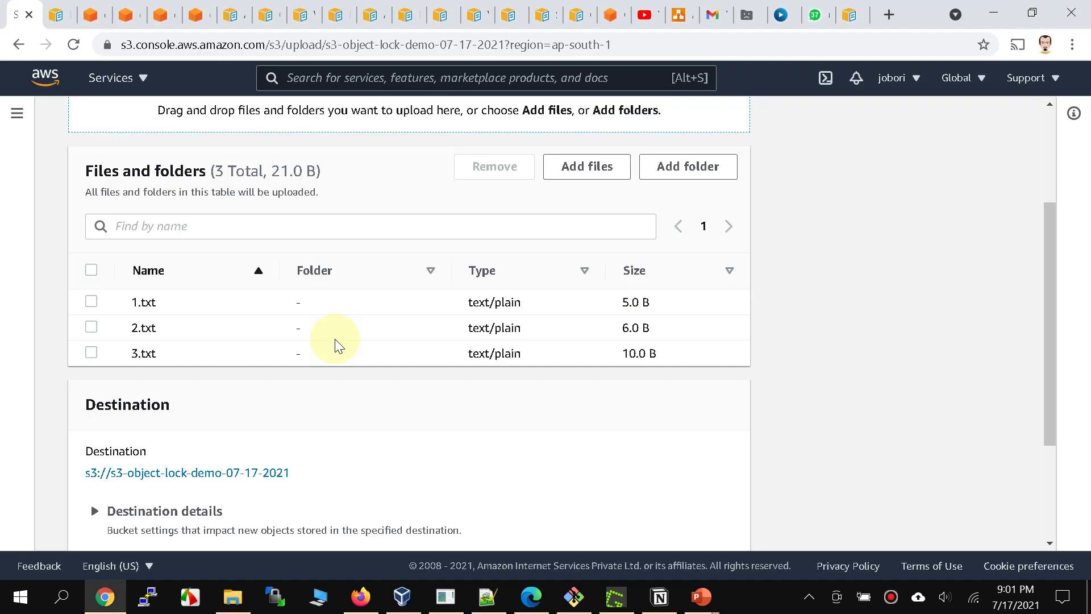
# Upload the three text files and open the destination bucket from the upload summary
pyautogui.scroll(3, 336, 338)
pyautogui.scroll(-6, 336, 339)
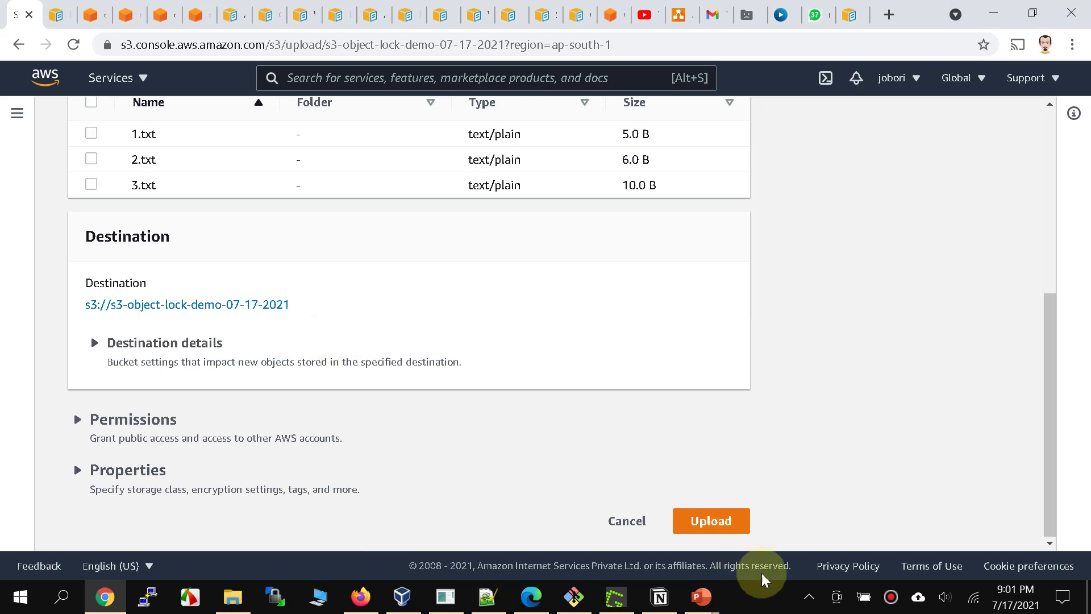
pyautogui.click(719, 521)
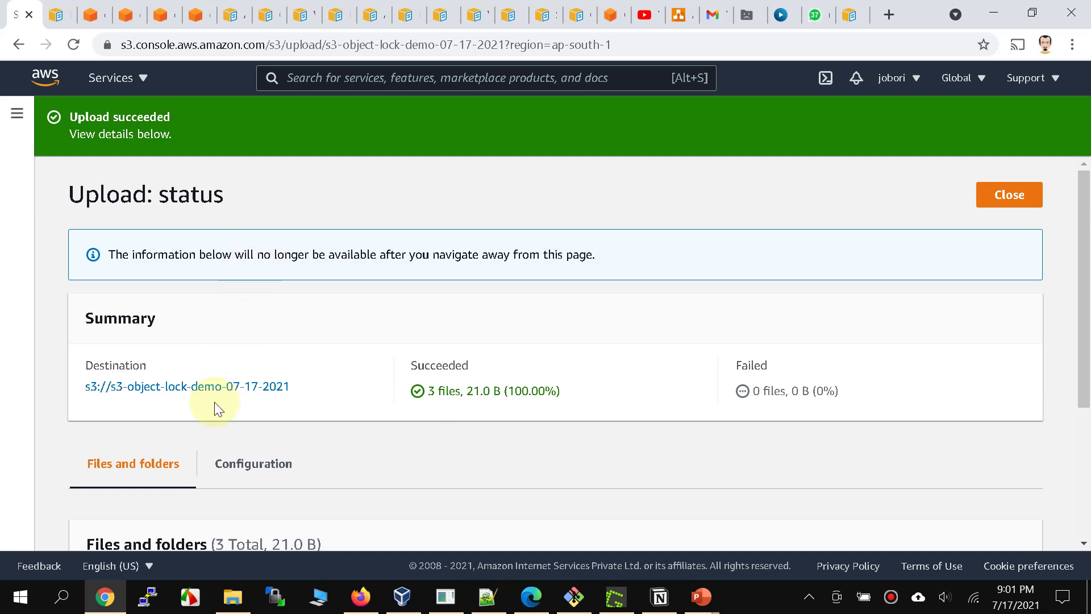
pyautogui.click(206, 387)
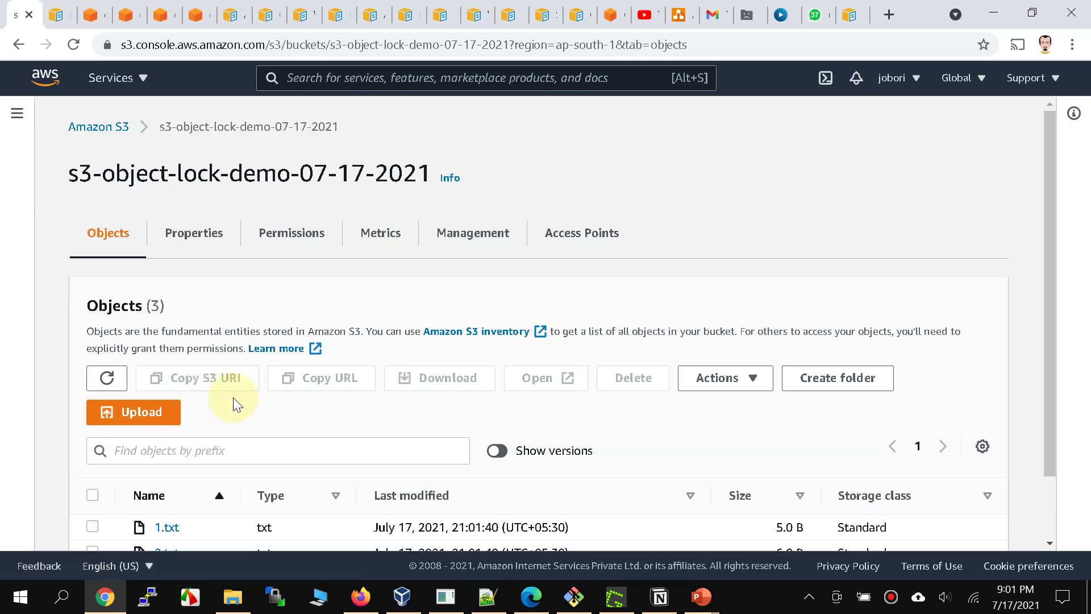
# Open the 1.txt, 2.txt and 3.txt objects each in a new browser tab
pyautogui.scroll(-1, 216, 410)
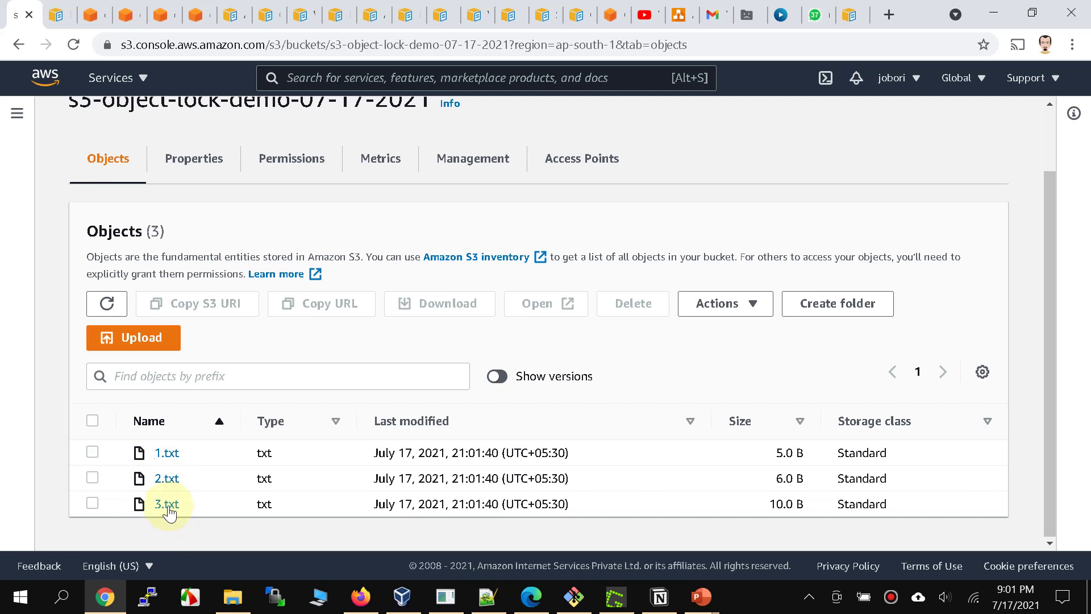
pyautogui.rightClick(174, 458)
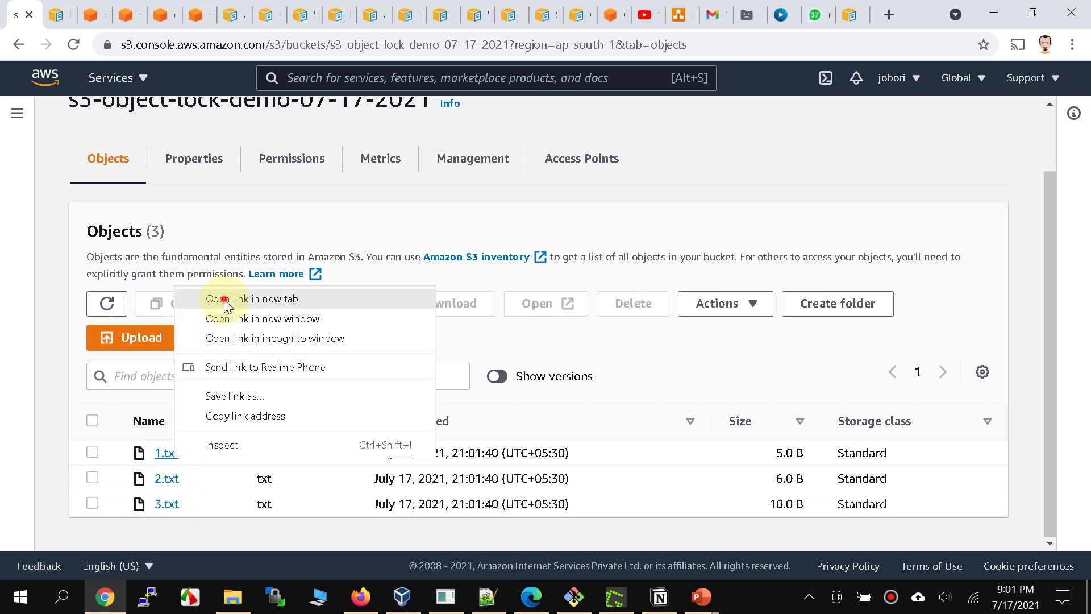
pyautogui.click(225, 300)
pyautogui.rightClick(170, 478)
pyautogui.click(218, 321)
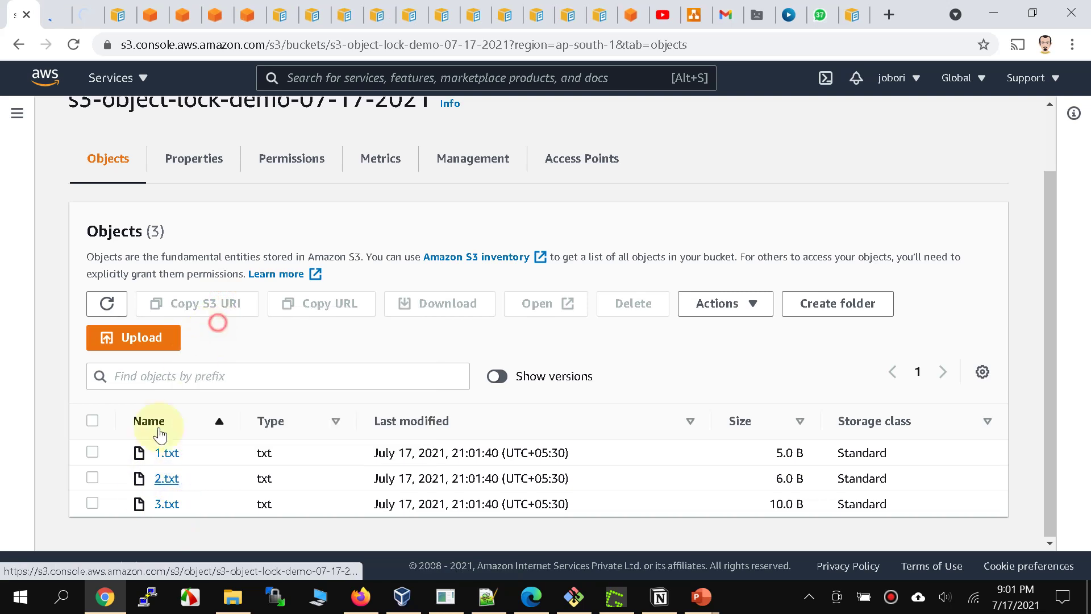
pyautogui.rightClick(162, 505)
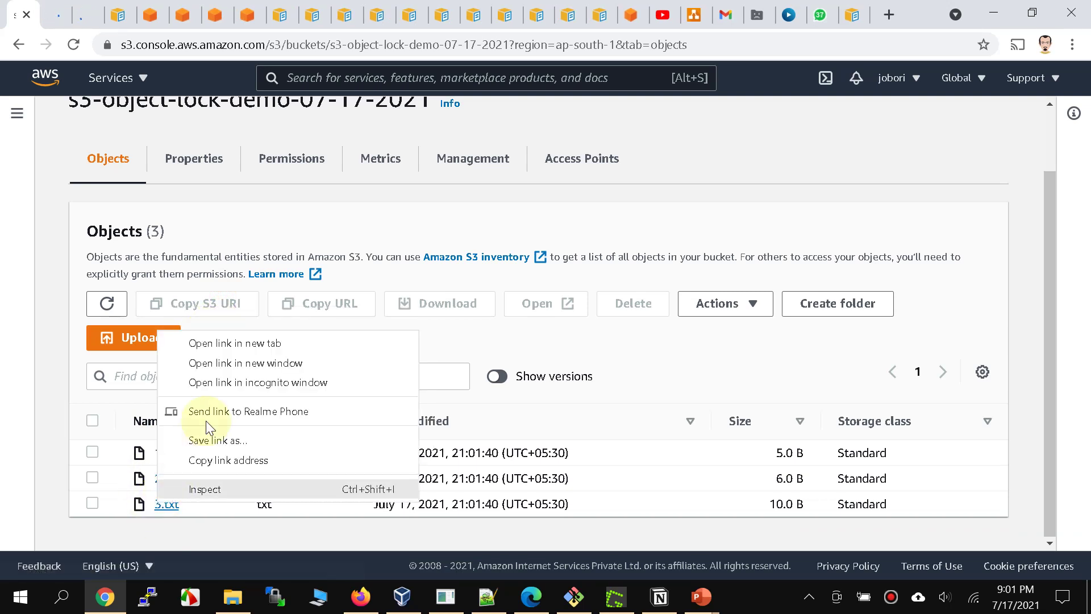
pyautogui.click(227, 344)
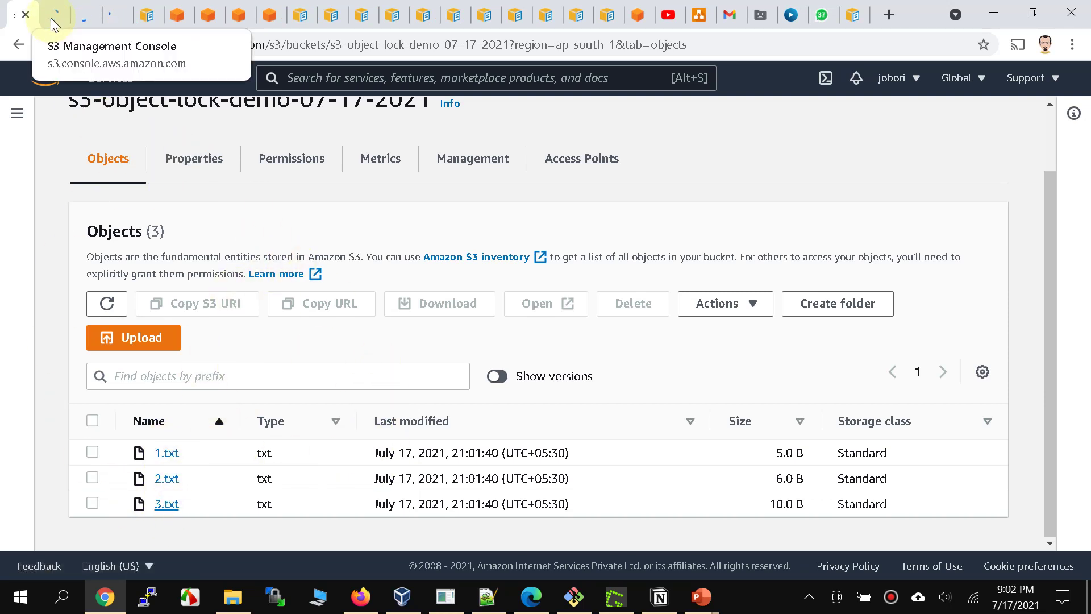
# Enable the Object Lock legal hold on 1.txt, save the change, and check the object's legal hold setting
pyautogui.click(114, 14)
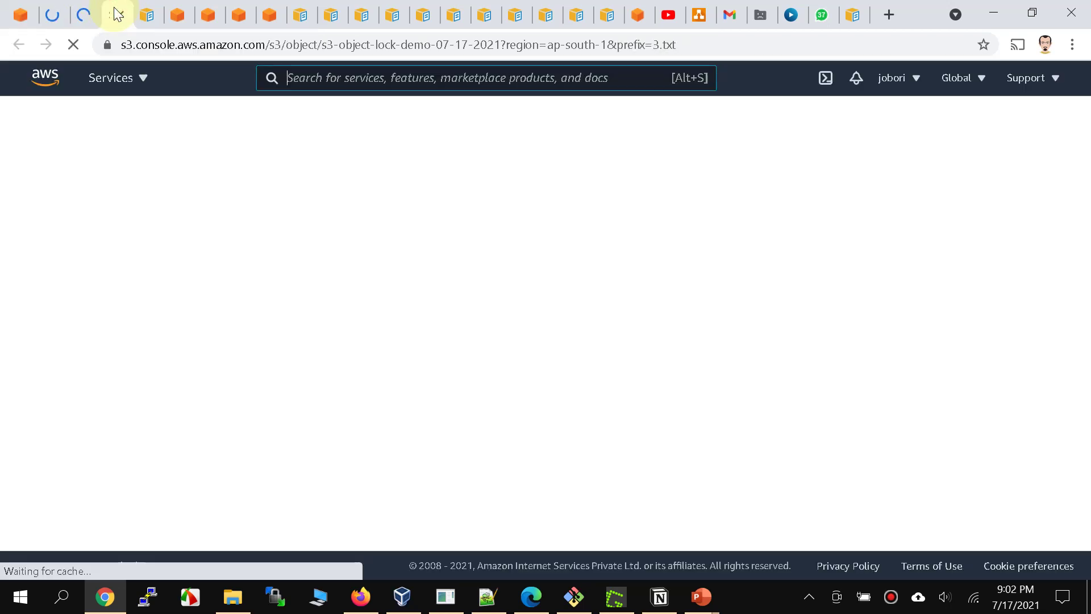
pyautogui.click(55, 17)
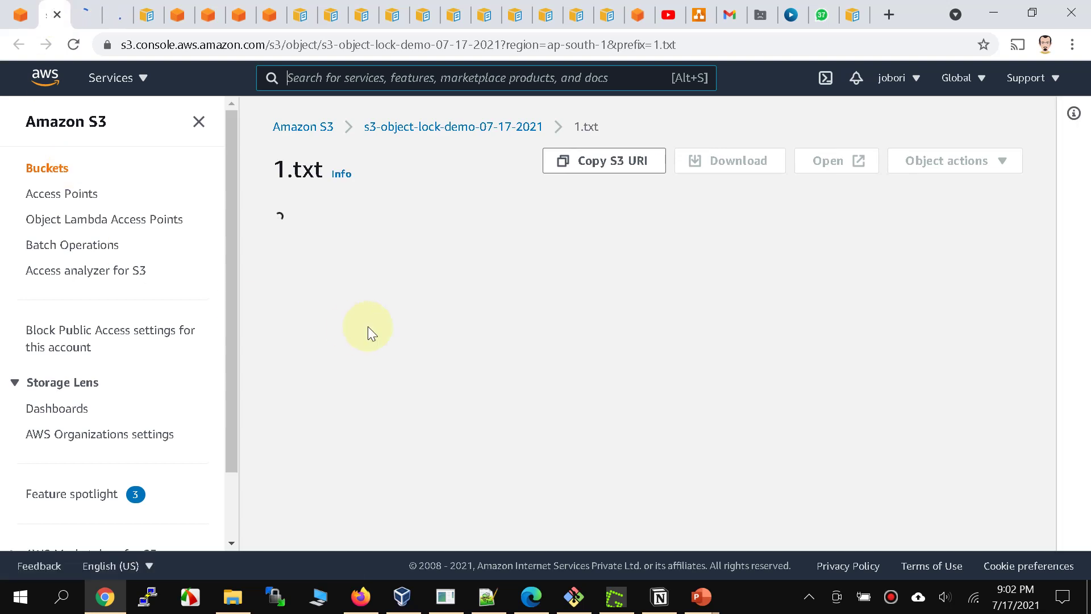
pyautogui.scroll(-5, 367, 326)
pyautogui.scroll(-15, 369, 327)
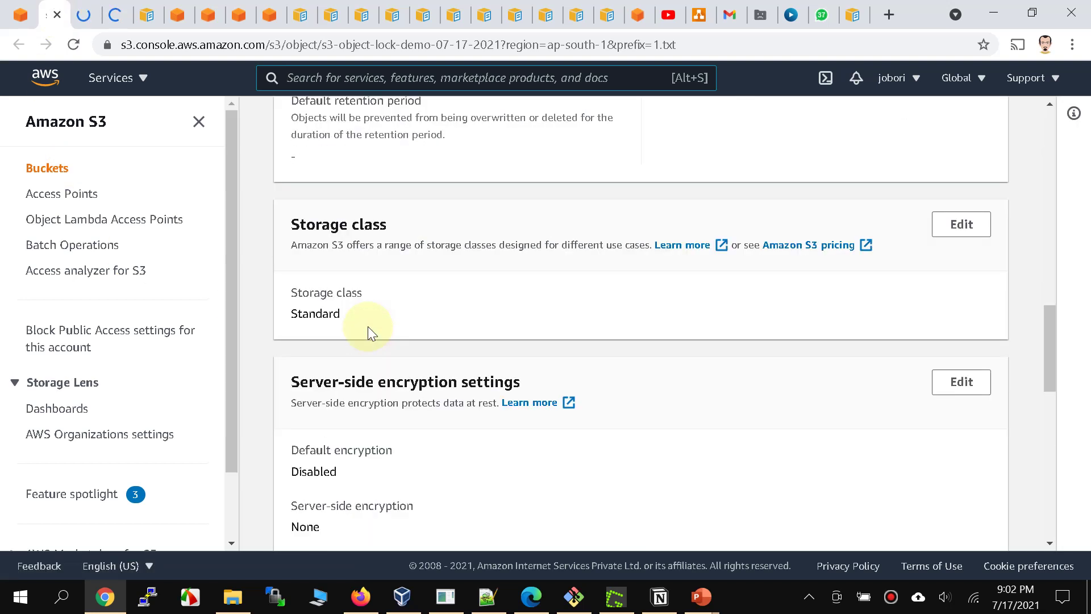
pyautogui.scroll(3, 367, 326)
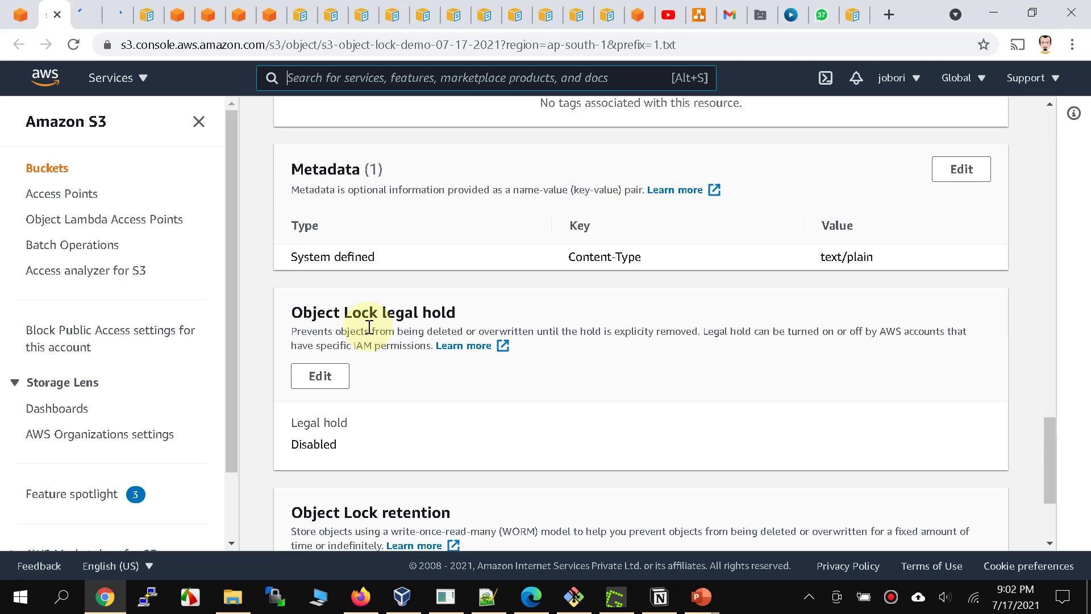
pyautogui.scroll(-2, 367, 326)
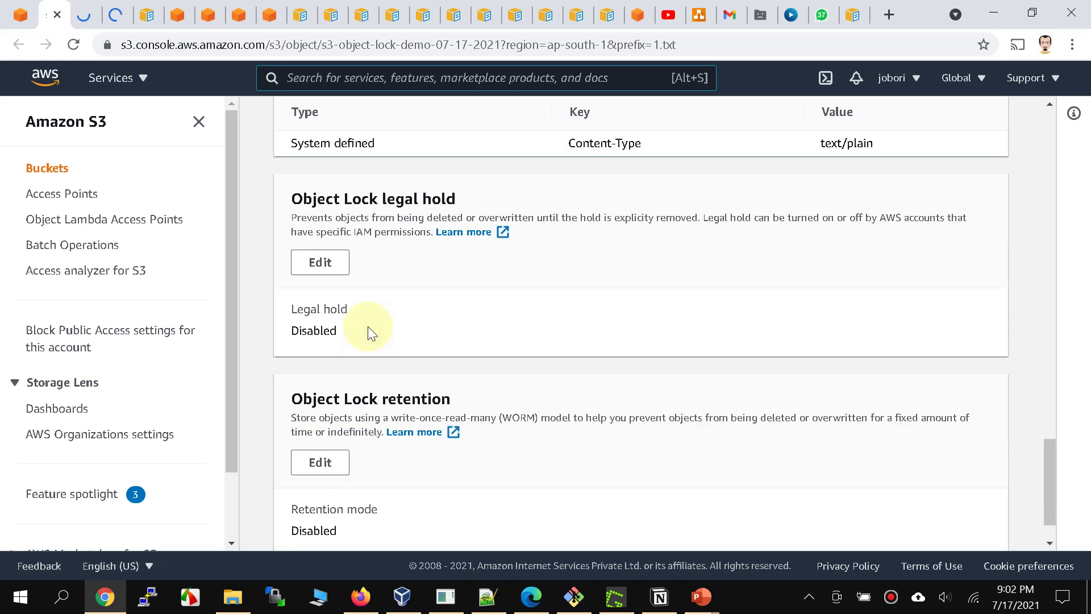
pyautogui.click(320, 262)
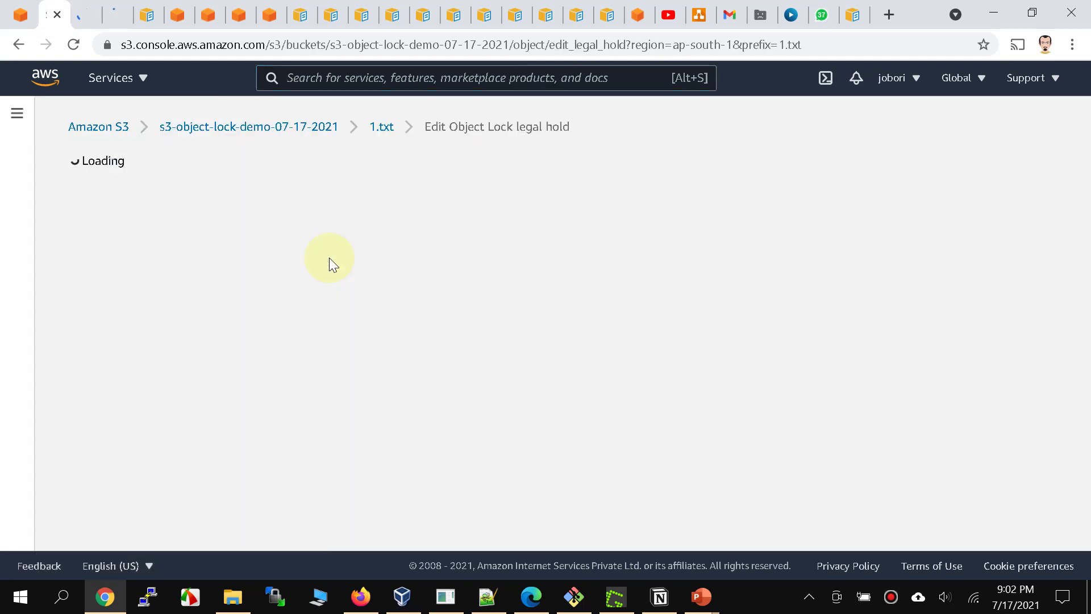
pyautogui.click(117, 351)
pyautogui.scroll(-1, 496, 321)
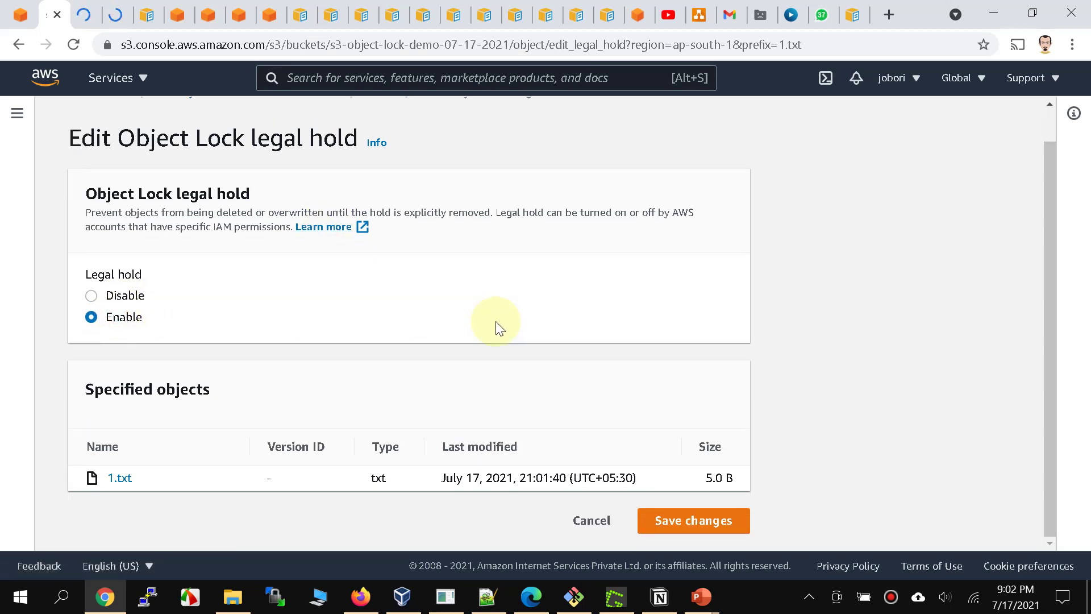
pyautogui.click(703, 517)
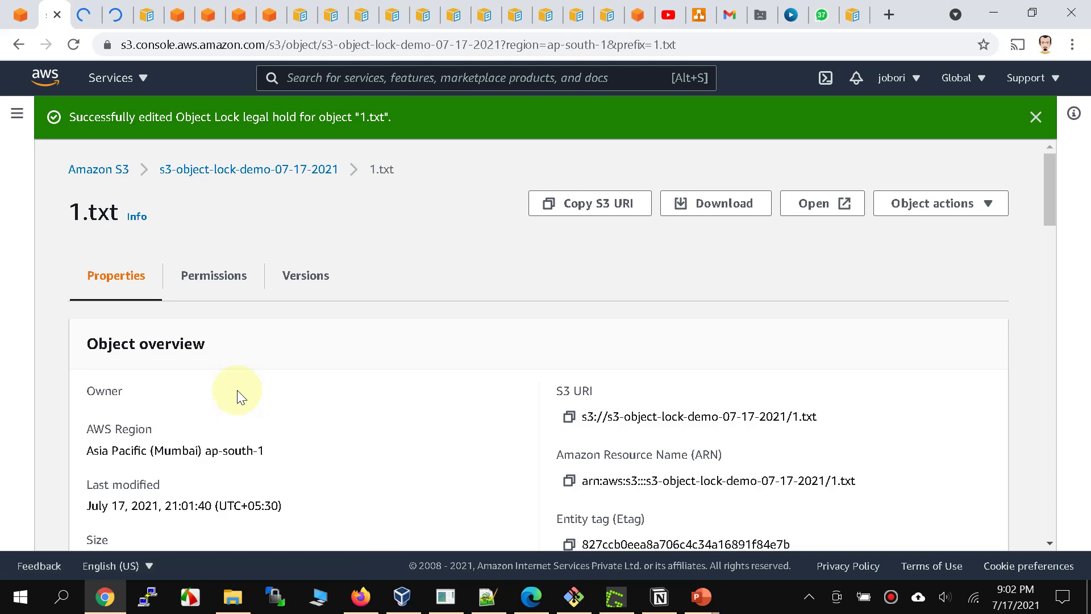
pyautogui.scroll(-15, 237, 390)
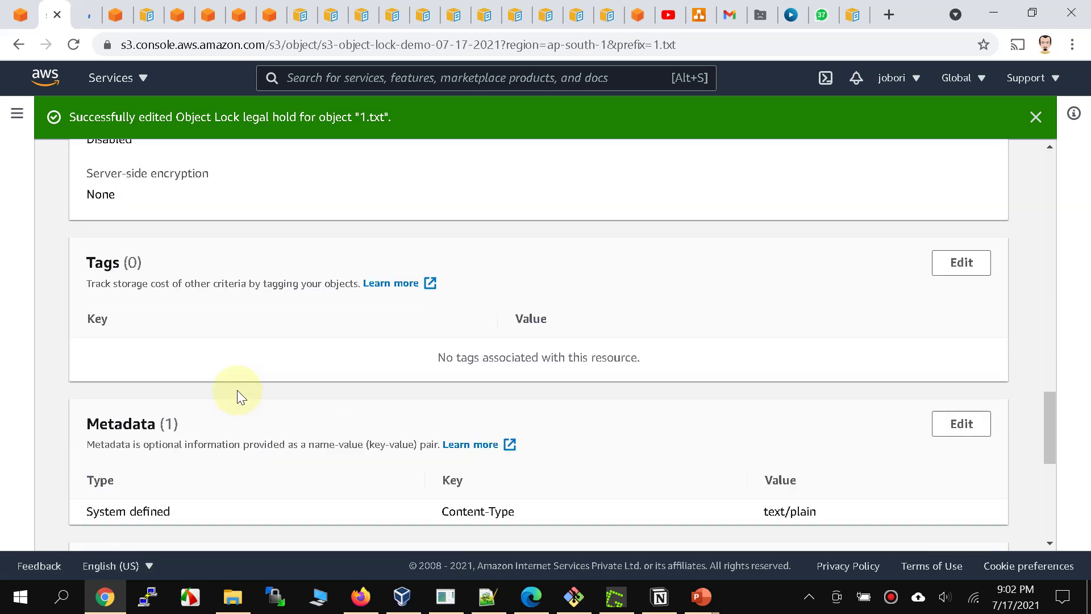
pyautogui.scroll(-5, 237, 390)
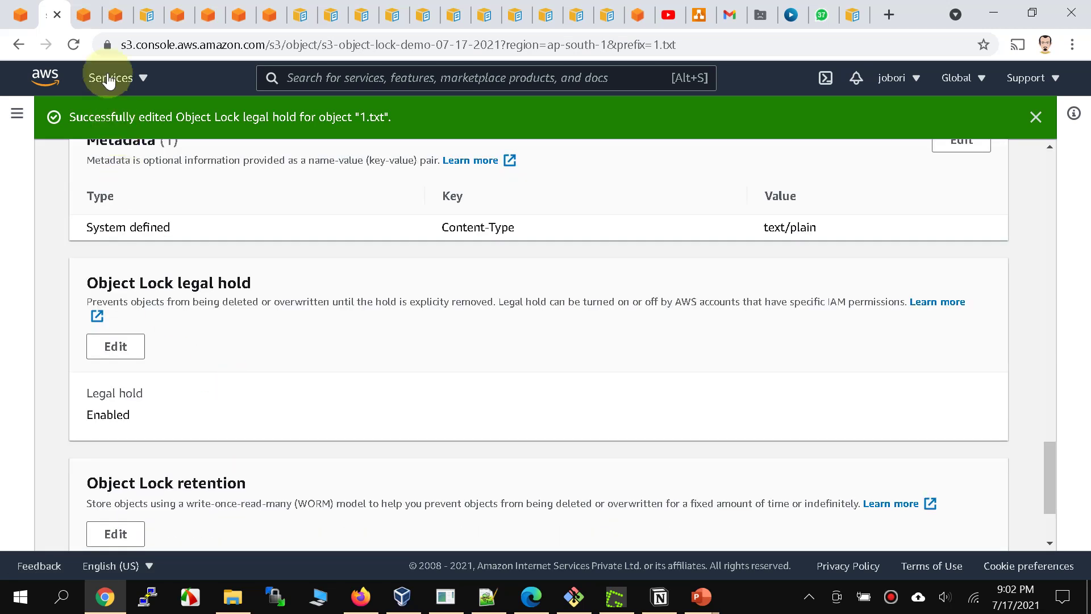
# Edit the Object Lock retention of 2.txt and enable retention in Governance mode
pyautogui.click(84, 15)
pyautogui.scroll(-20, 487, 312)
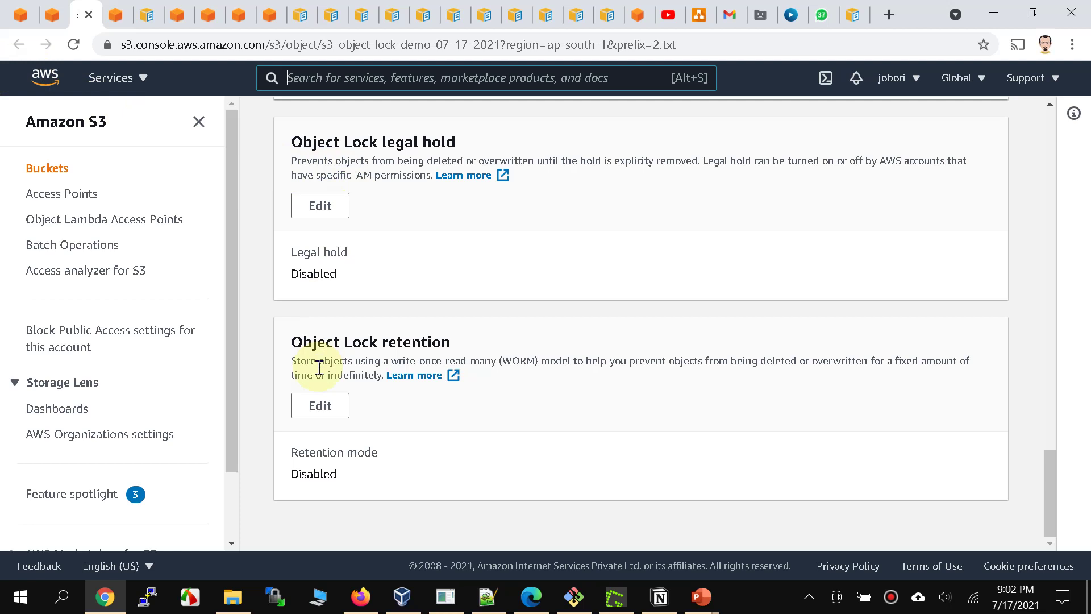
pyautogui.click(320, 405)
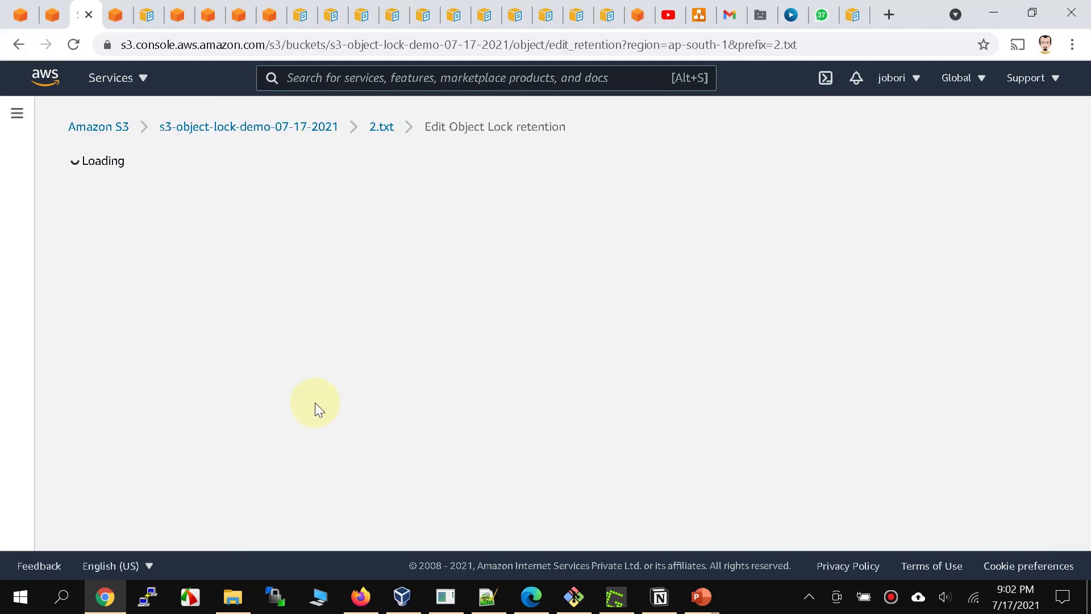
pyautogui.click(123, 340)
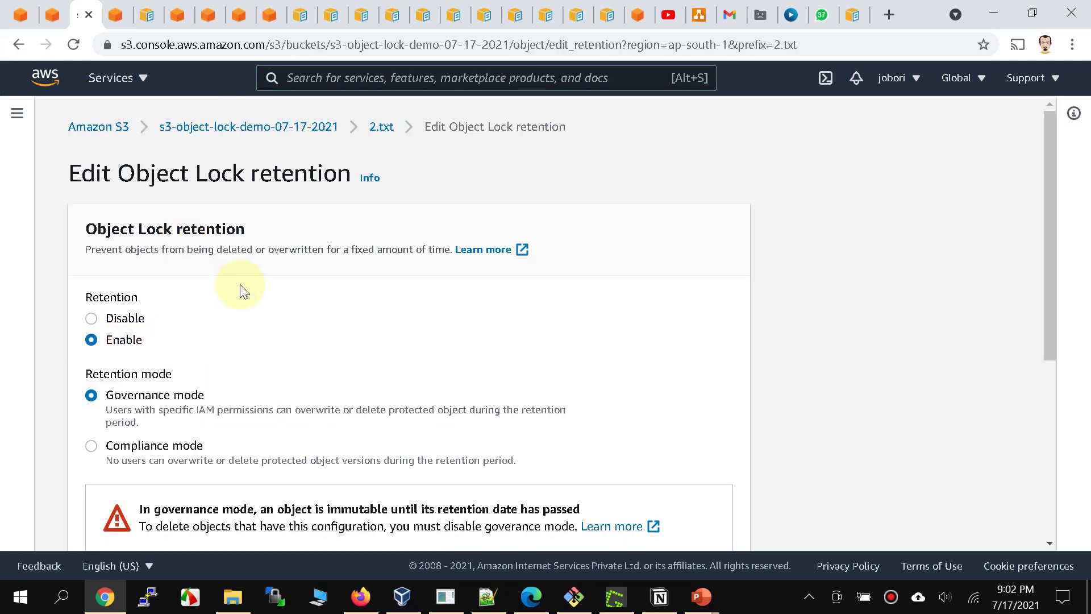
pyautogui.scroll(-4, 245, 291)
pyautogui.scroll(2, 236, 288)
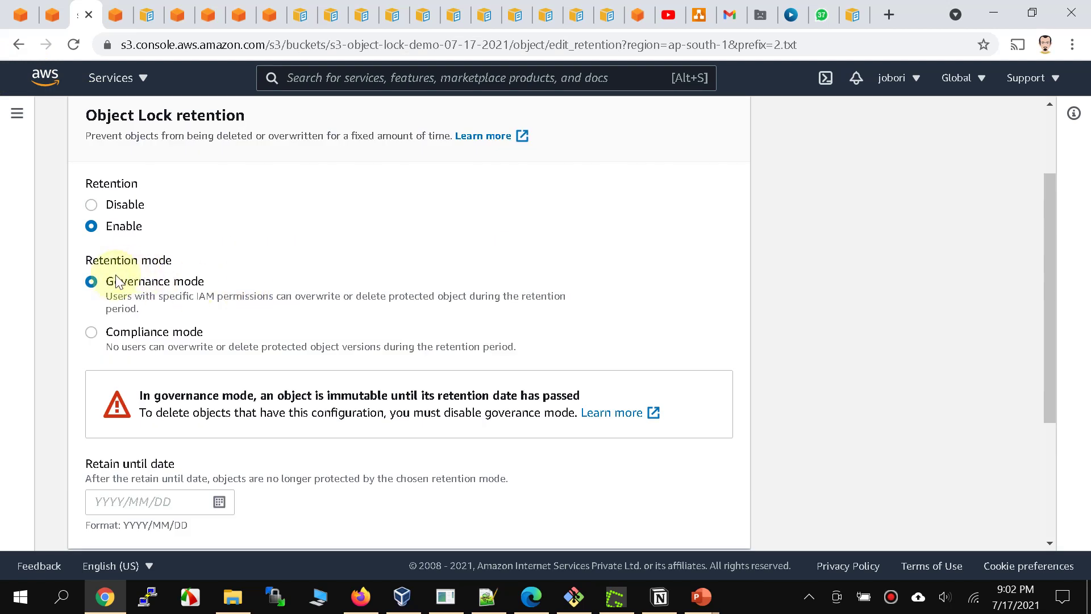
pyautogui.scroll(-3, 199, 294)
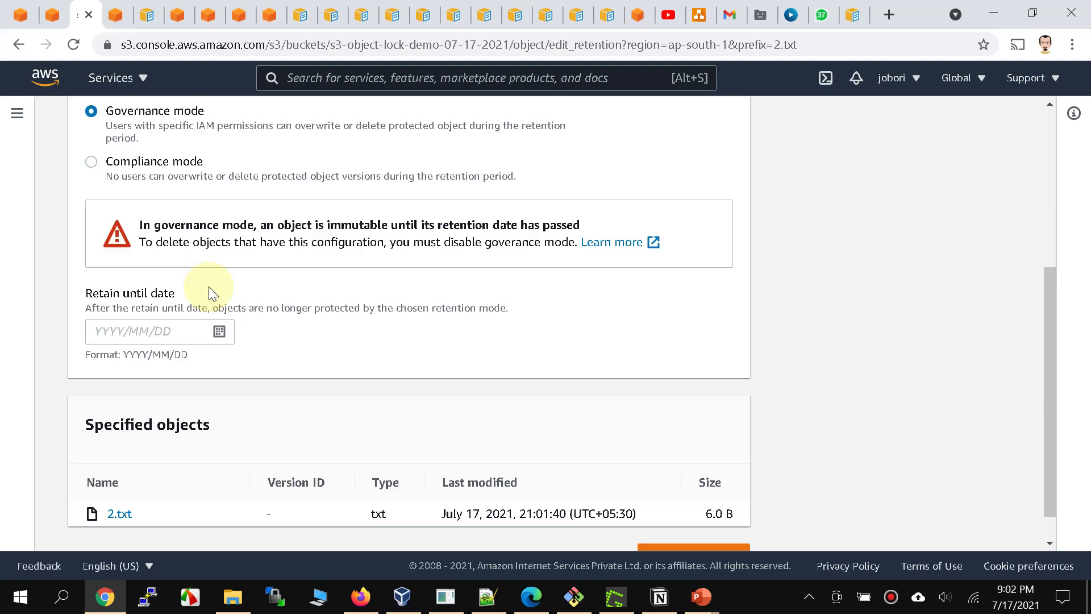
# Set the retain until date of 2.txt to 2021/08/01 and save the retention changes
pyautogui.click(220, 331)
pyautogui.click(251, 367)
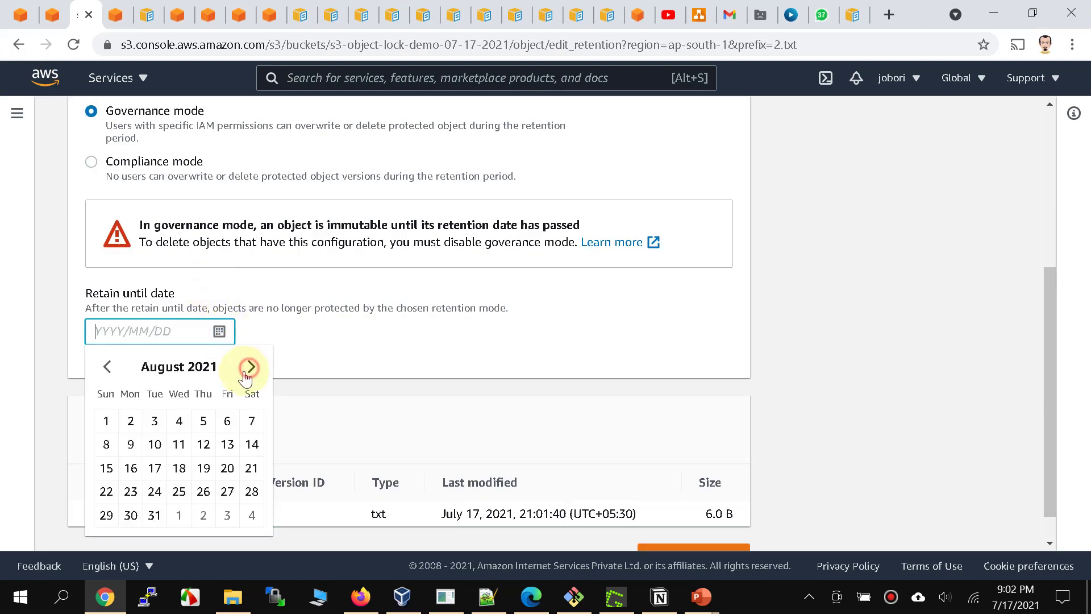
pyautogui.click(107, 421)
pyautogui.scroll(-1, 407, 339)
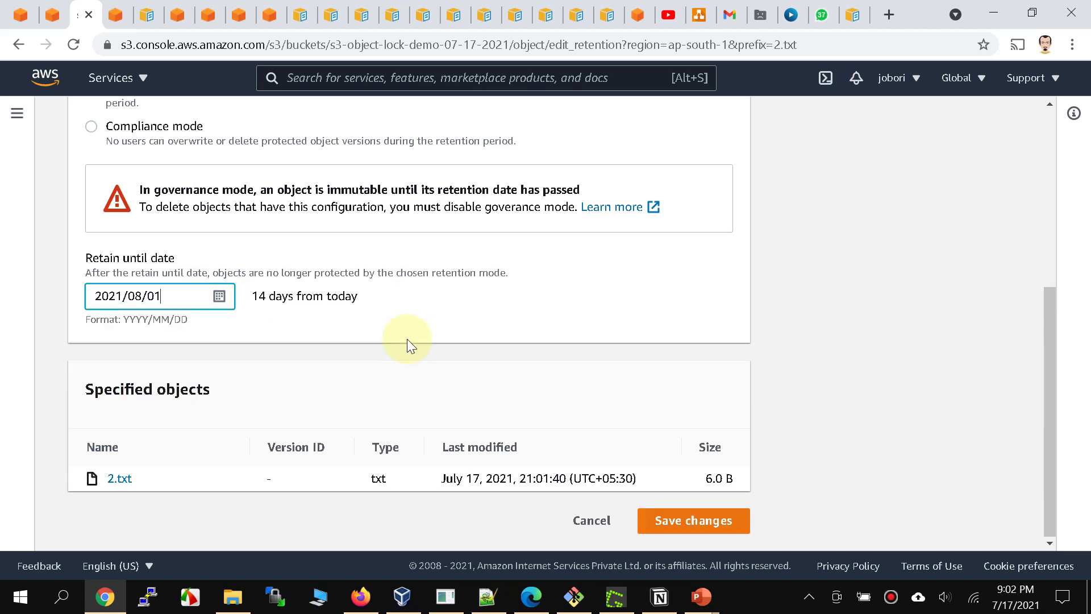
pyautogui.click(660, 523)
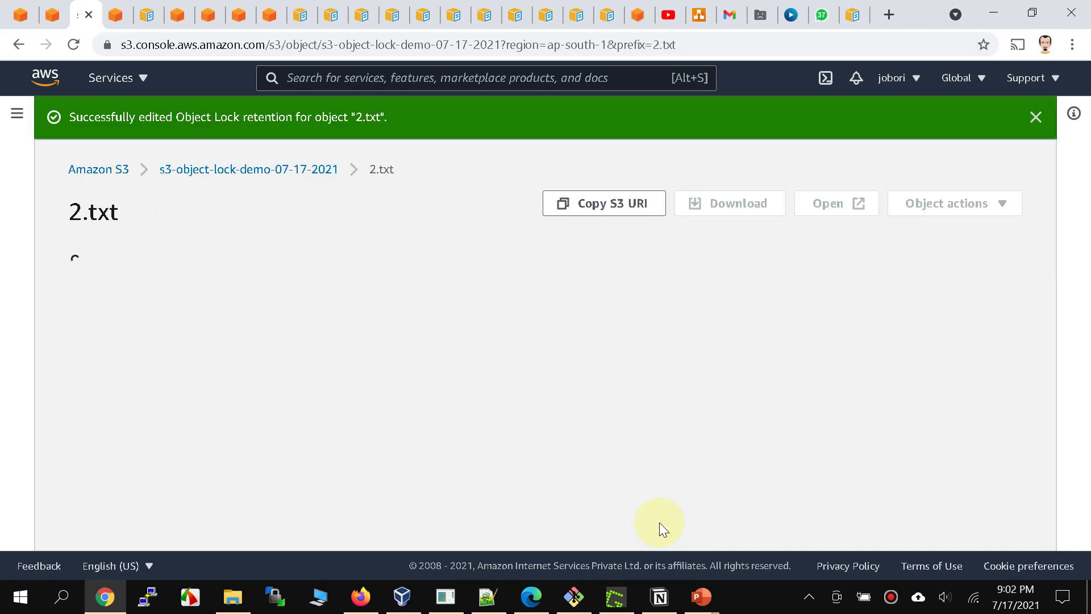
# Edit the Object Lock retention of 3.txt and enable retention in Compliance mode
pyautogui.click(115, 23)
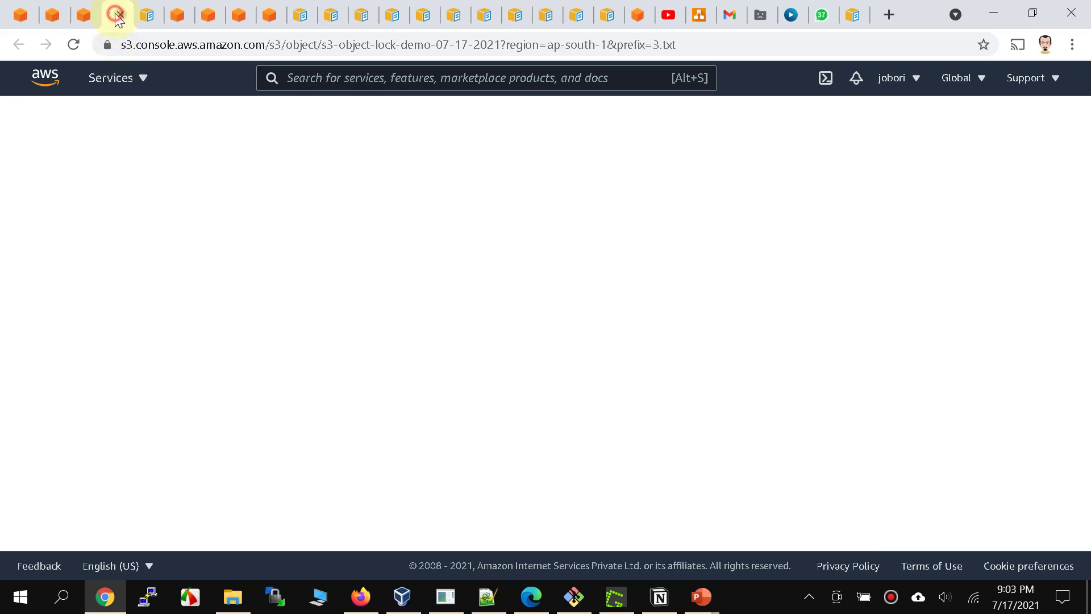
pyautogui.scroll(-7, 465, 324)
pyautogui.scroll(-10, 468, 324)
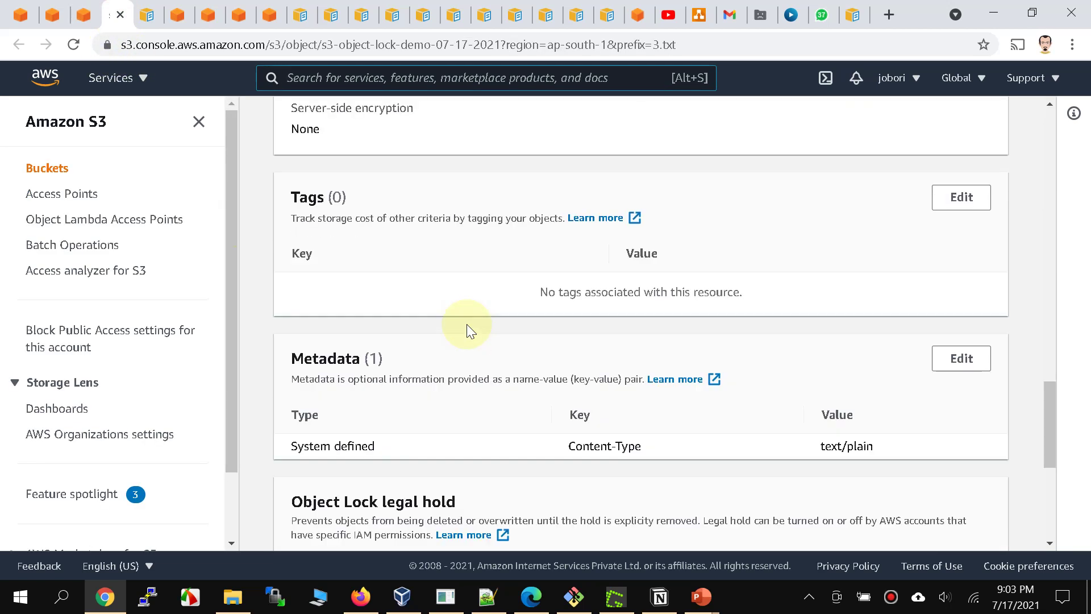
pyautogui.click(320, 405)
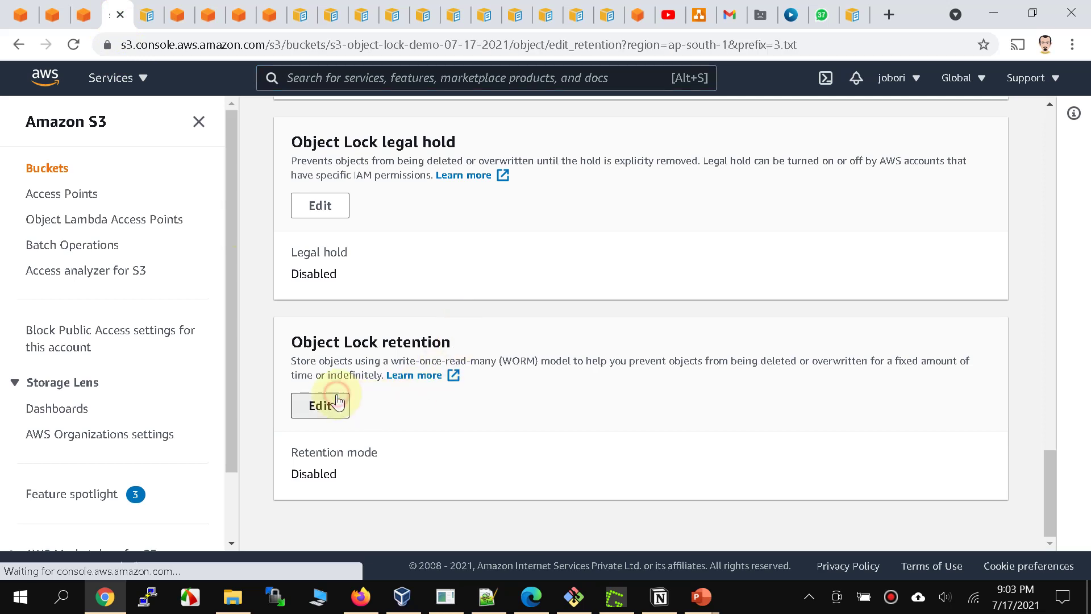
pyautogui.click(128, 341)
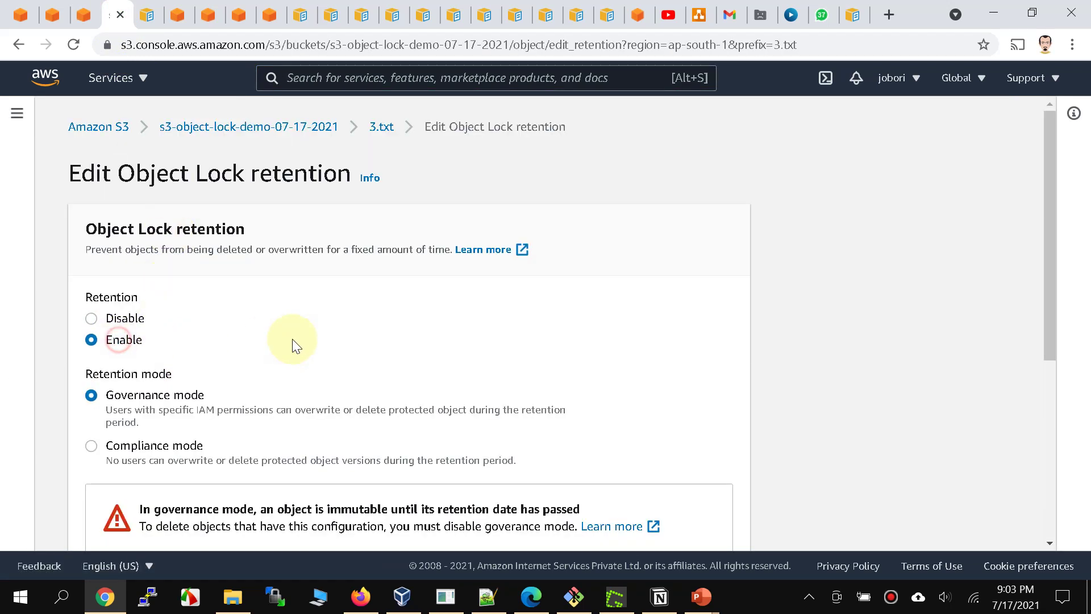
pyautogui.scroll(-4, 292, 339)
pyautogui.click(129, 225)
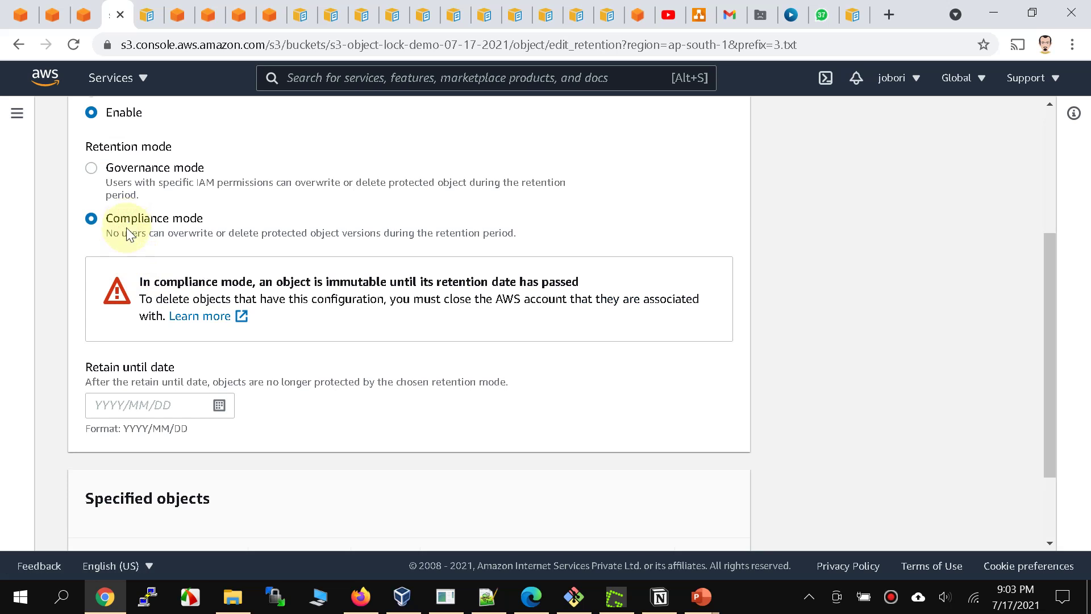
# Set the retain until date of 3.txt to 2021/08/01 and save the retention changes
pyautogui.click(220, 405)
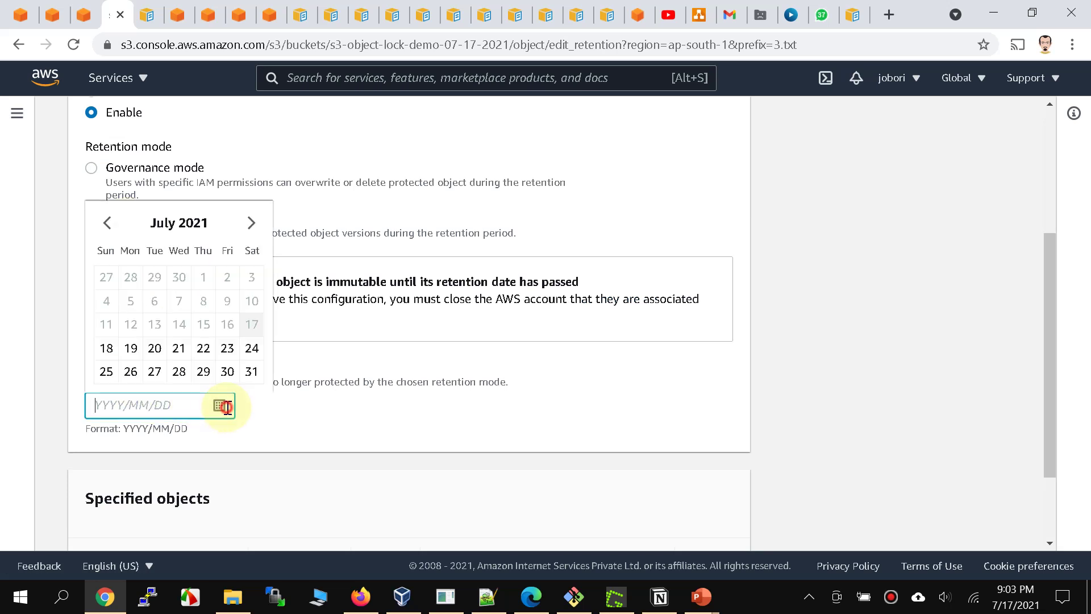
pyautogui.click(251, 222)
pyautogui.click(107, 277)
pyautogui.scroll(-2, 411, 424)
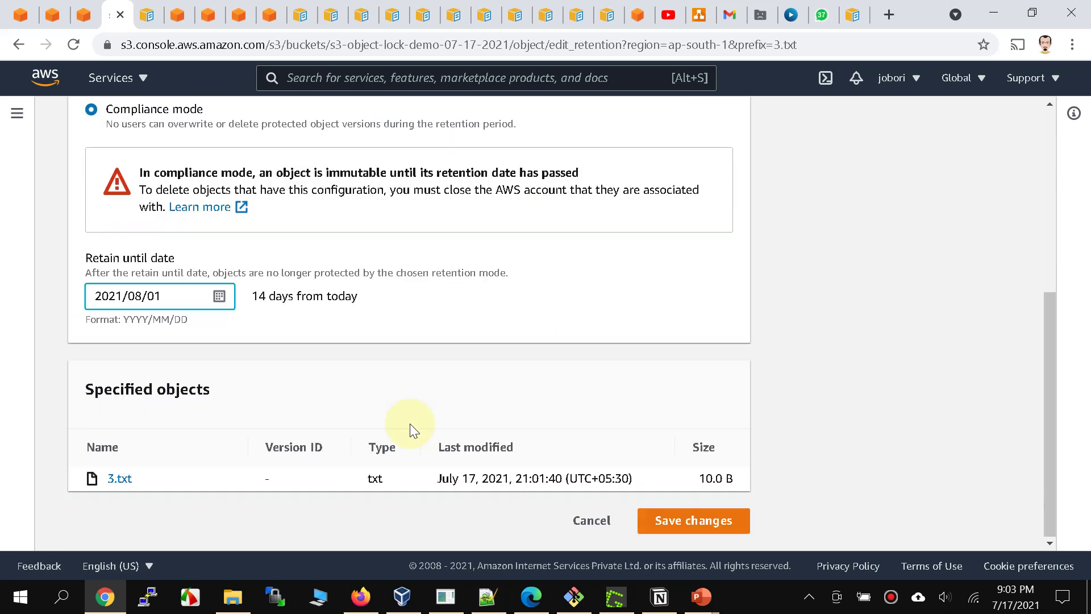
pyautogui.click(688, 518)
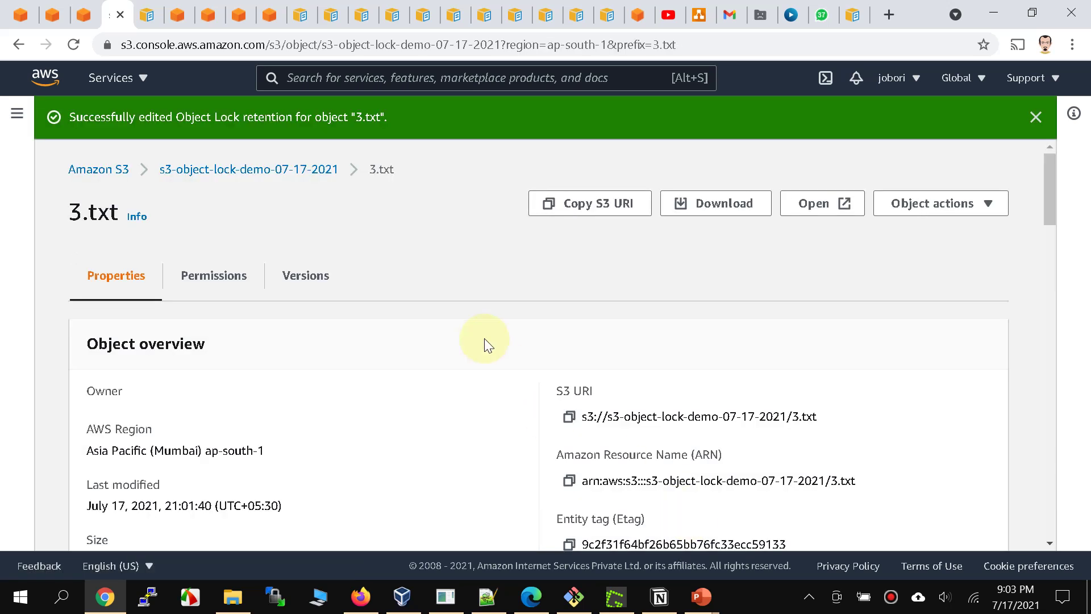
# Review the Object Lock legal hold and retention settings of 3.txt, 1.txt and 2.txt
pyautogui.scroll(-10, 485, 338)
pyautogui.scroll(-15, 486, 344)
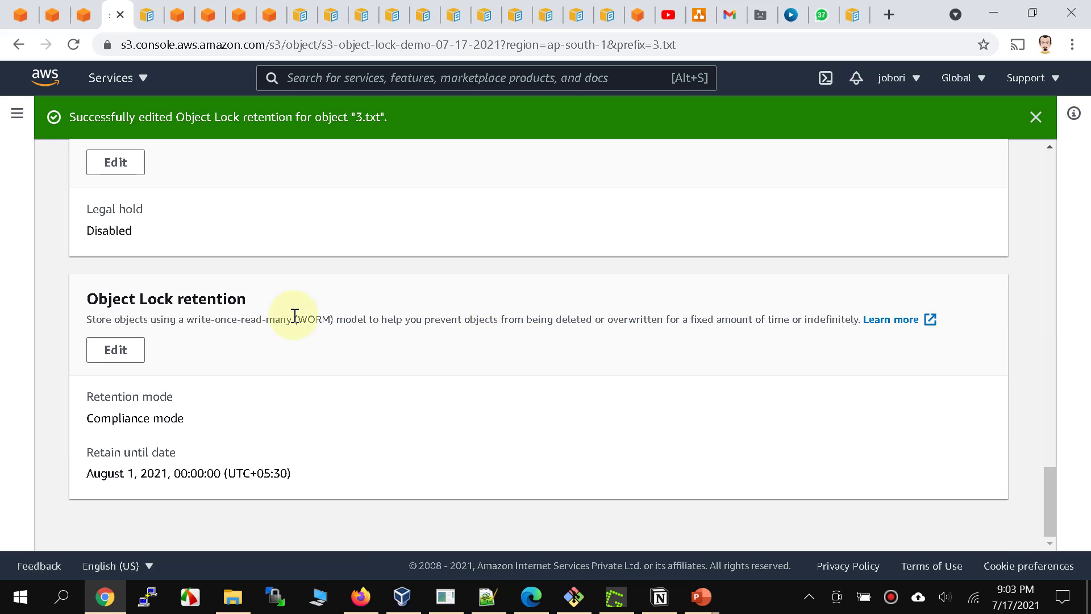
pyautogui.click(54, 14)
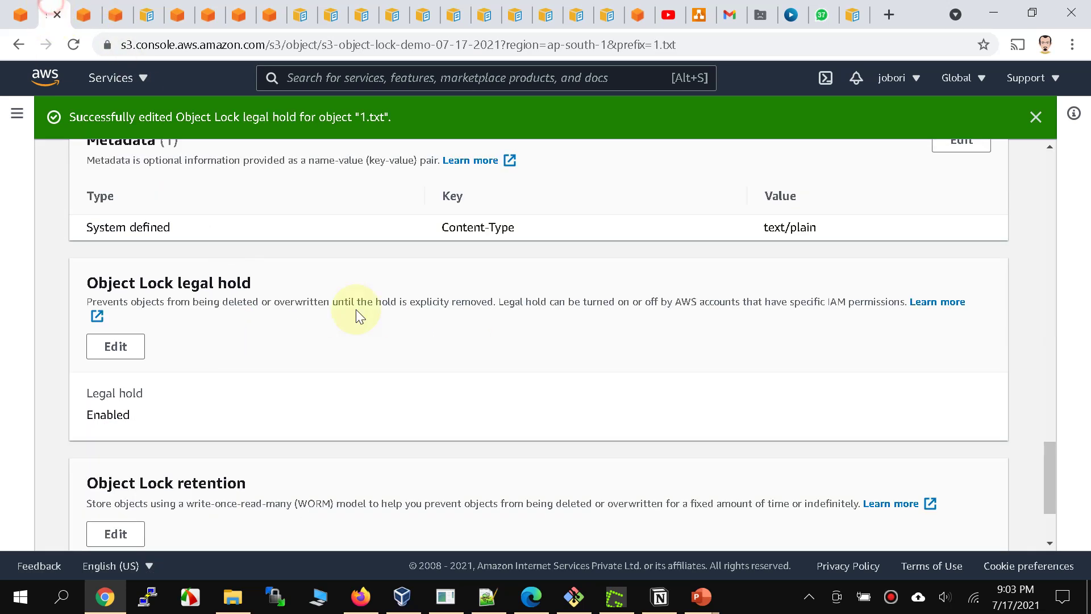
pyautogui.scroll(-2, 412, 336)
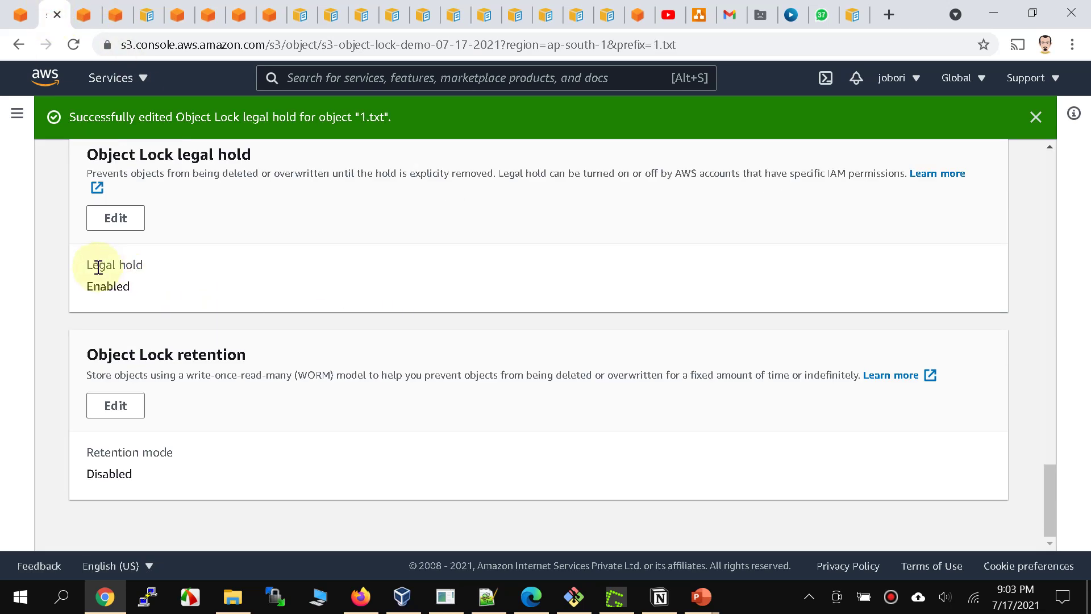
pyautogui.click(94, 16)
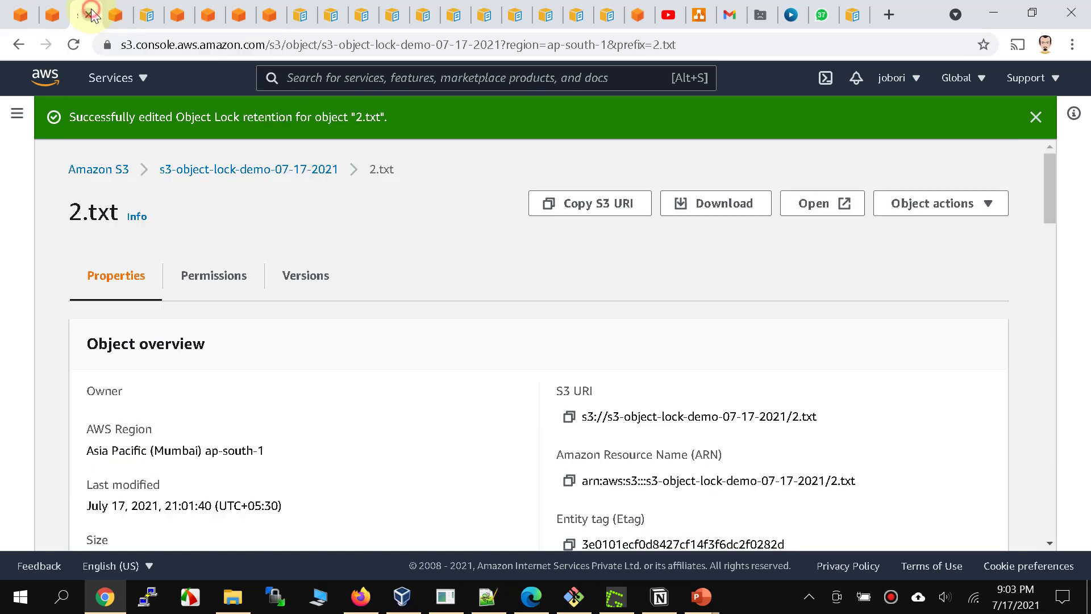
pyautogui.scroll(-10, 308, 375)
pyautogui.scroll(-3, 309, 374)
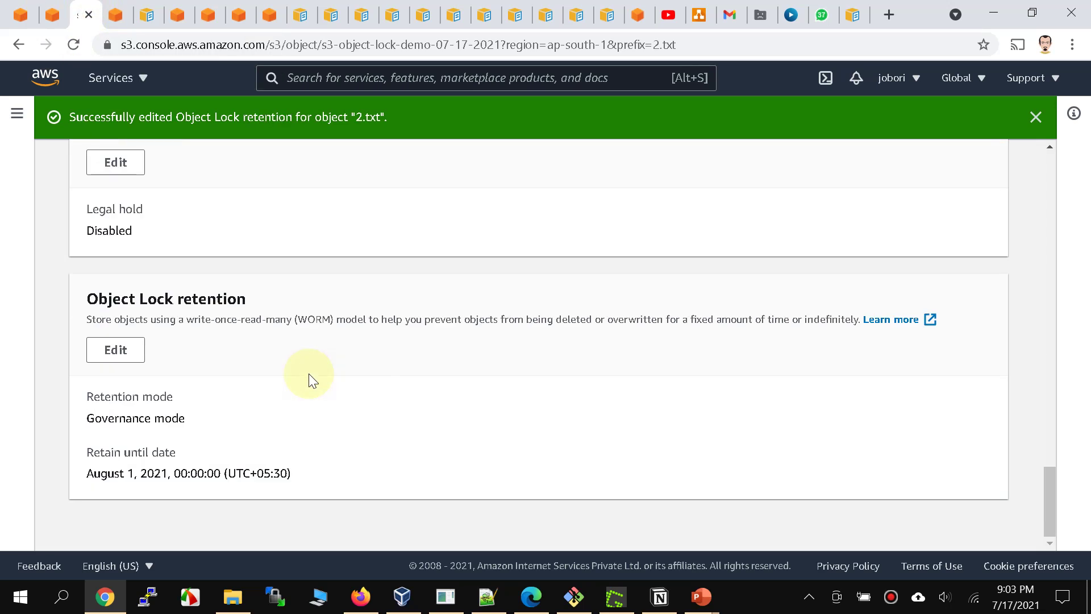
pyautogui.click(114, 16)
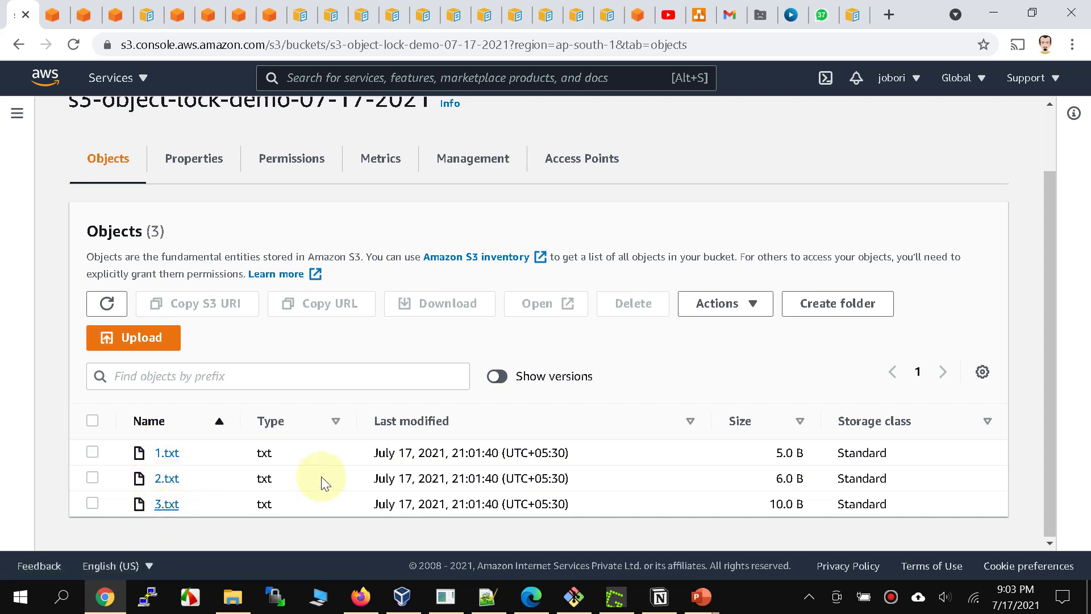
# Start a new upload to the bucket and add 1.txt, 2.txt and 3.txt from the local "updated" folder
pyautogui.click(126, 343)
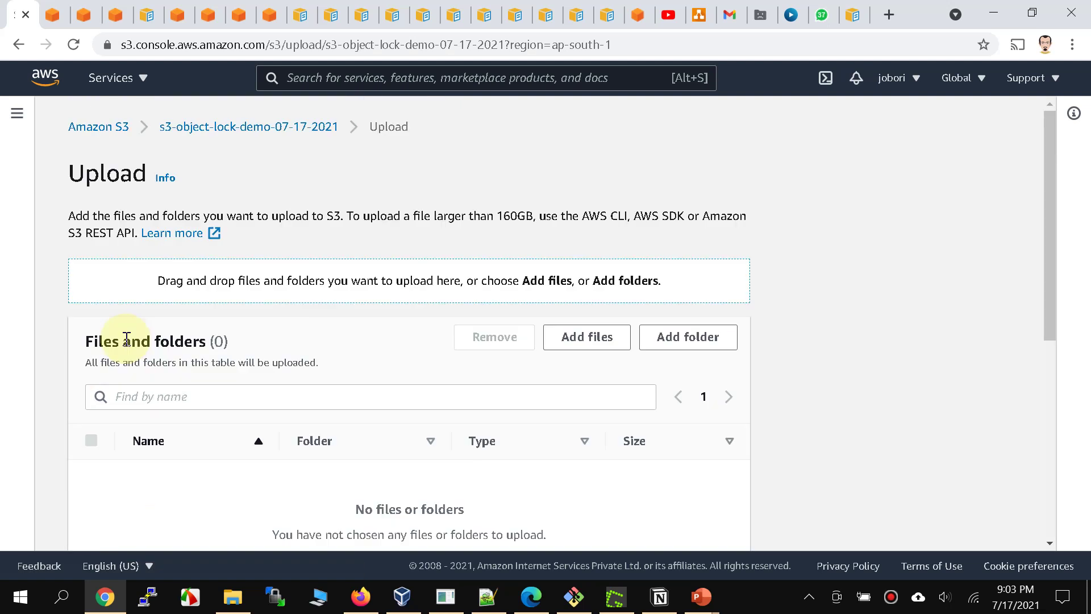
pyautogui.scroll(-8, 263, 411)
pyautogui.scroll(5, 264, 410)
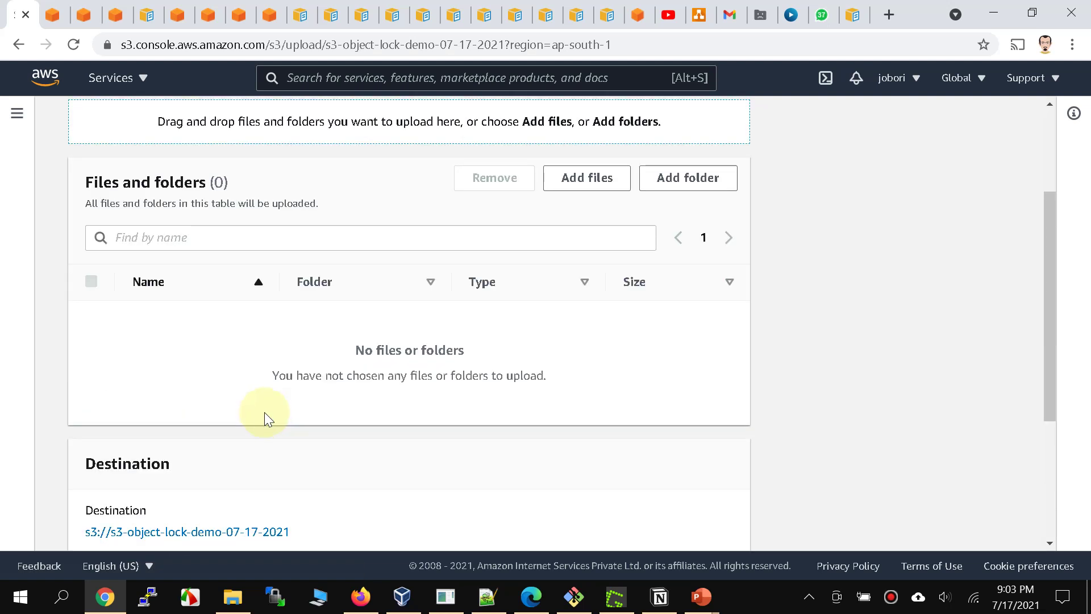
pyautogui.click(250, 596)
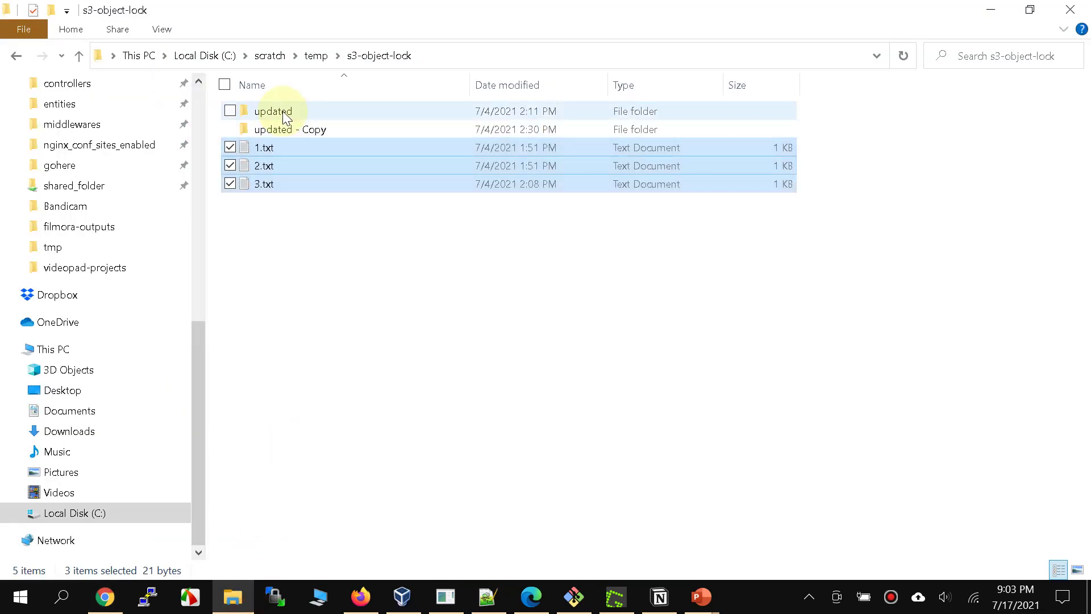
pyautogui.doubleClick(285, 112)
pyautogui.moveTo(513, 337); pyautogui.dragTo(355, 375)
pyautogui.hotkey('alt', 'Tab')
# Check the file list and destination, and upload the three updated files to the bucket
pyautogui.scroll(-3, 353, 372)
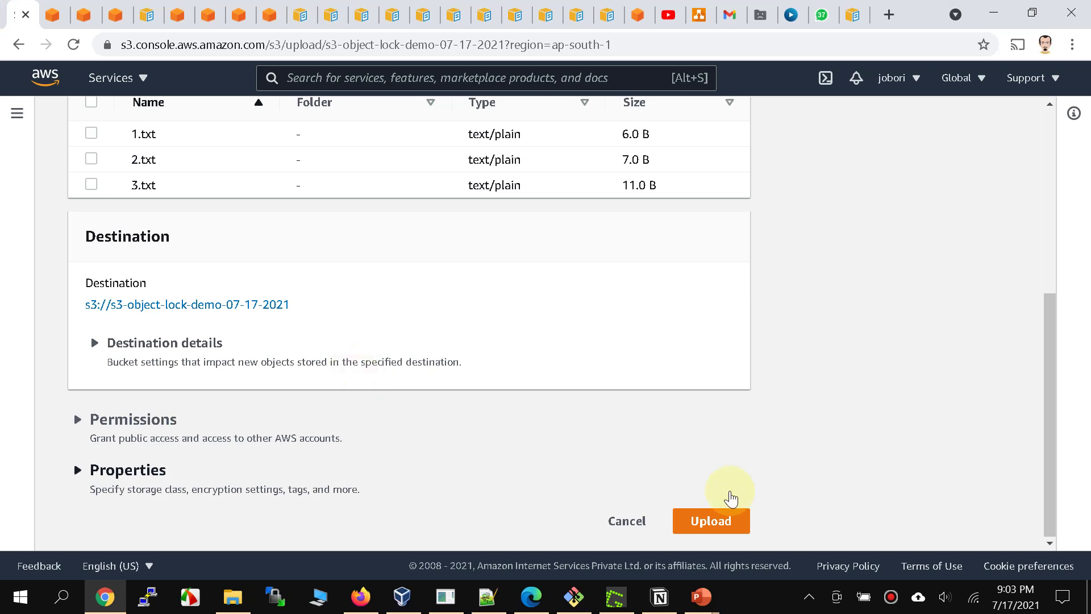
pyautogui.scroll(6, 732, 498)
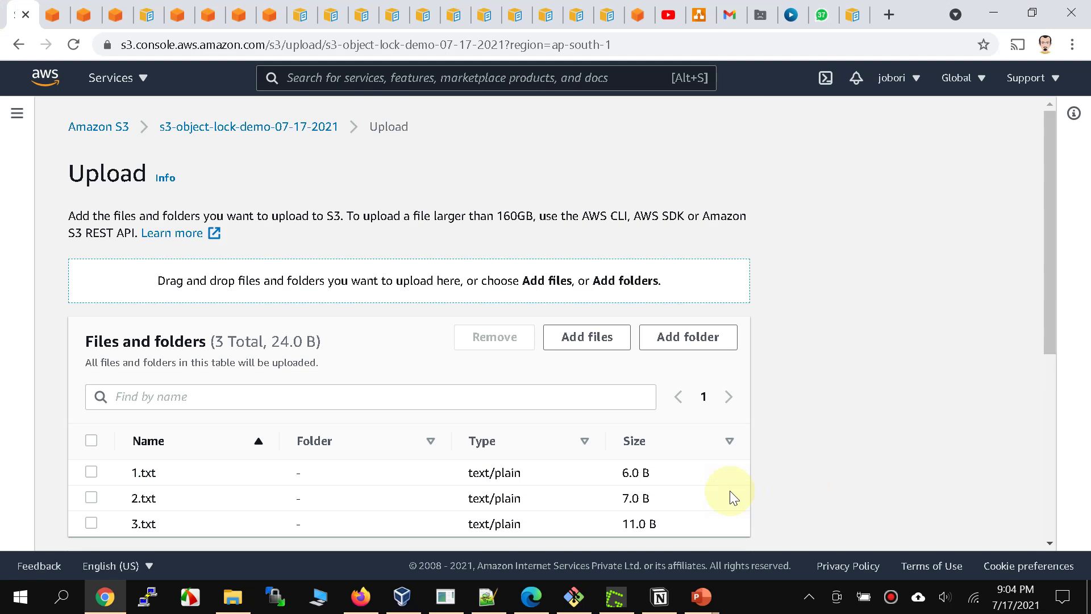
pyautogui.scroll(-5, 732, 497)
pyautogui.scroll(3, 732, 497)
pyautogui.scroll(-1, 733, 498)
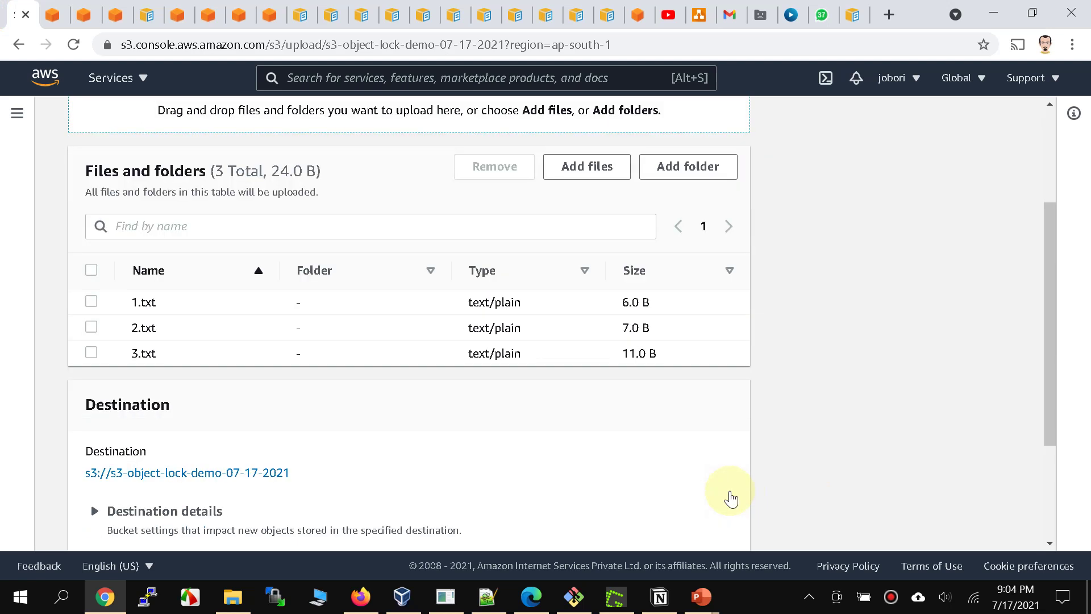
pyautogui.scroll(-3, 731, 498)
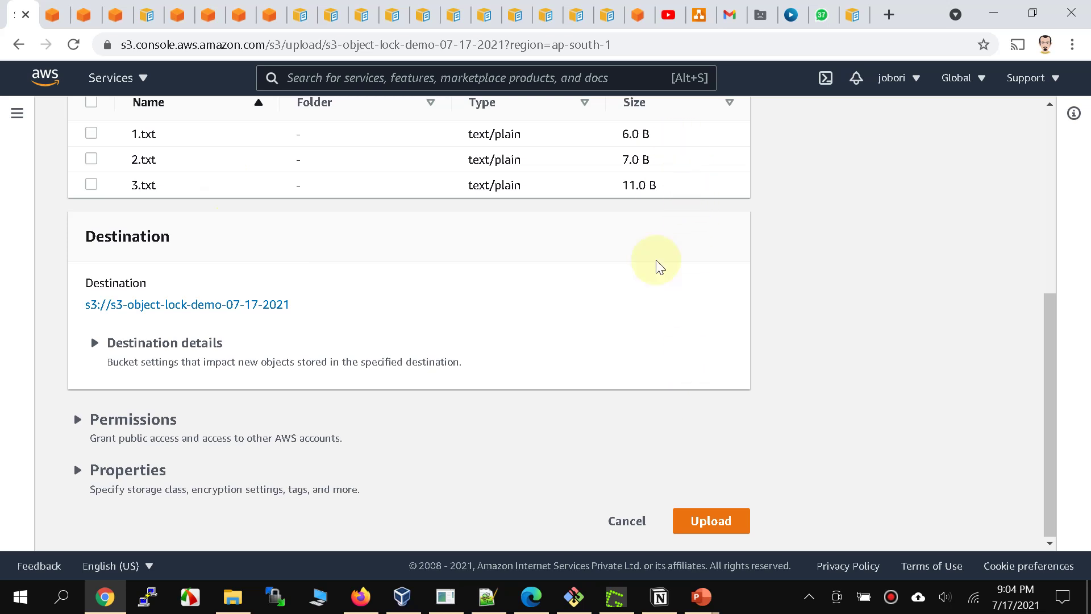
pyautogui.click(708, 529)
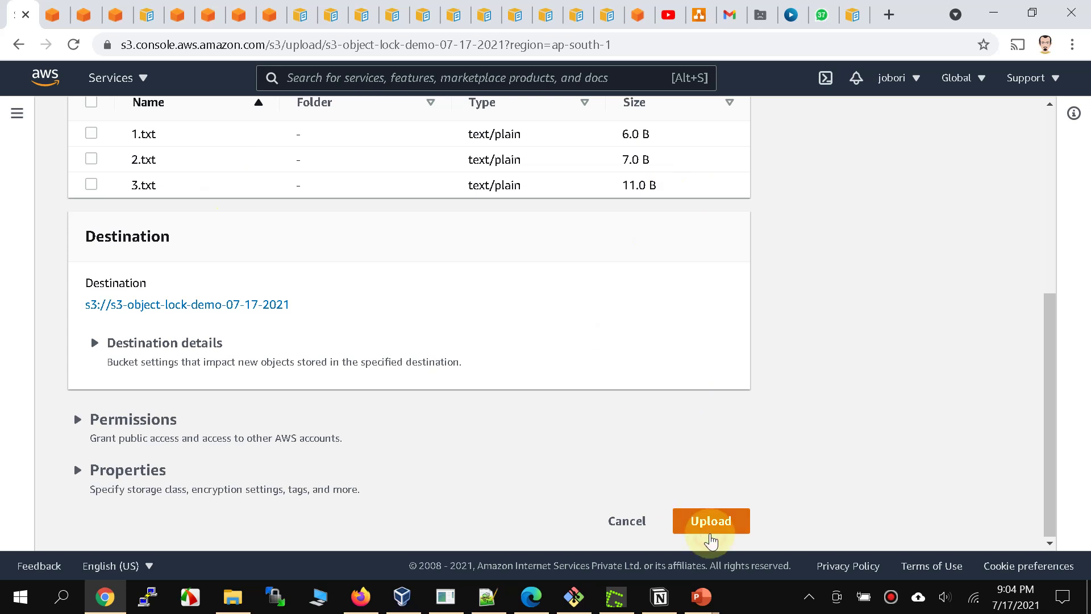
# Check the upload status of the three files and open the destination bucket s3-object-lock-demo-07-17-2021
pyautogui.scroll(-5, 630, 348)
pyautogui.scroll(4, 631, 344)
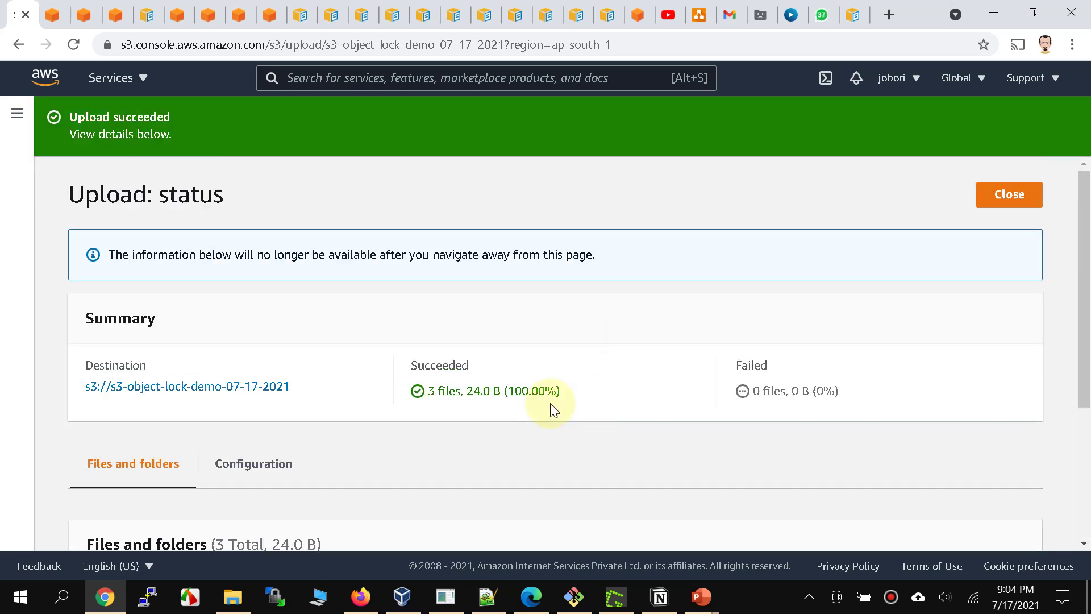
pyautogui.scroll(-4, 622, 404)
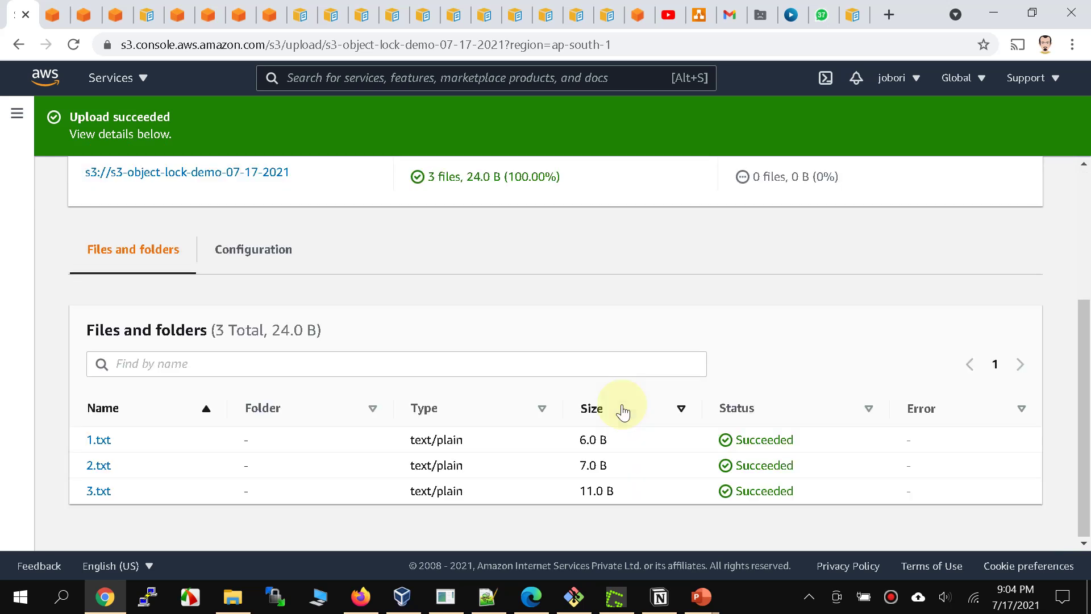
pyautogui.scroll(4, 622, 408)
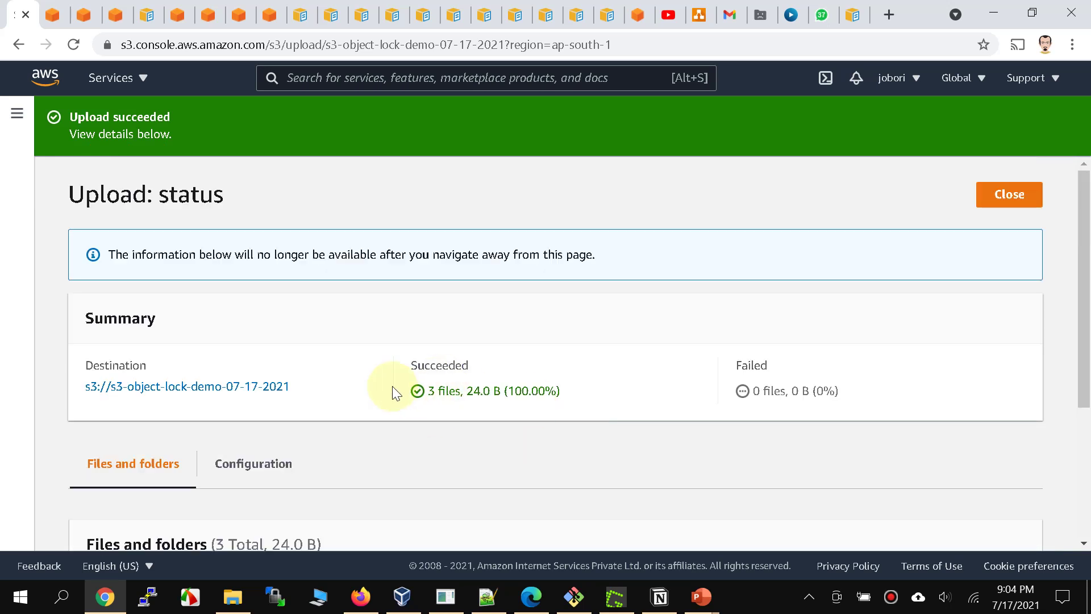
pyautogui.click(199, 386)
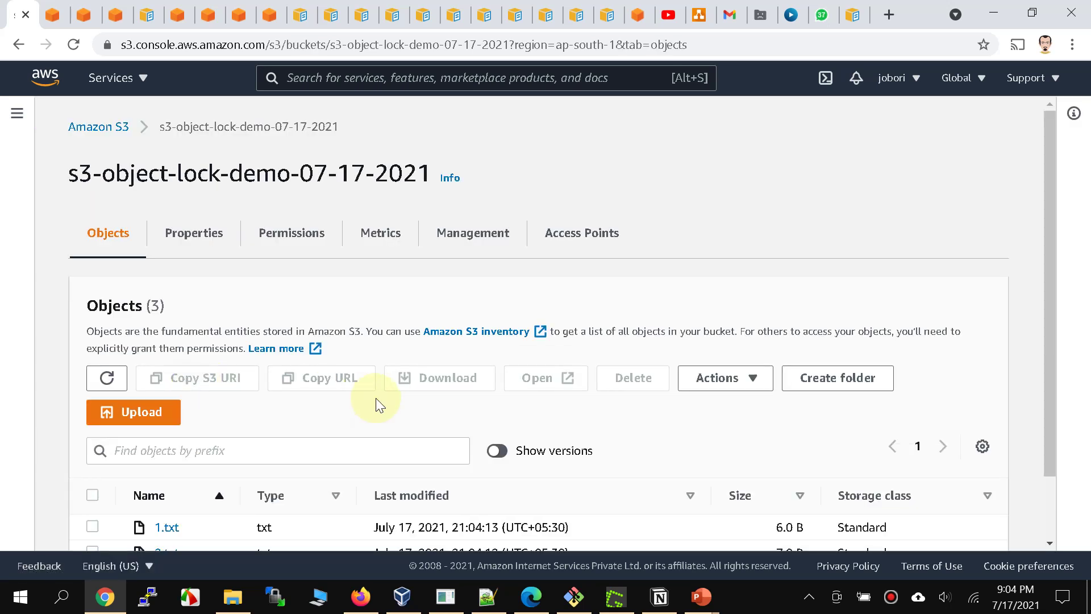
# Review the bucket's object list and turn on the display of object versions
pyautogui.scroll(-2, 376, 398)
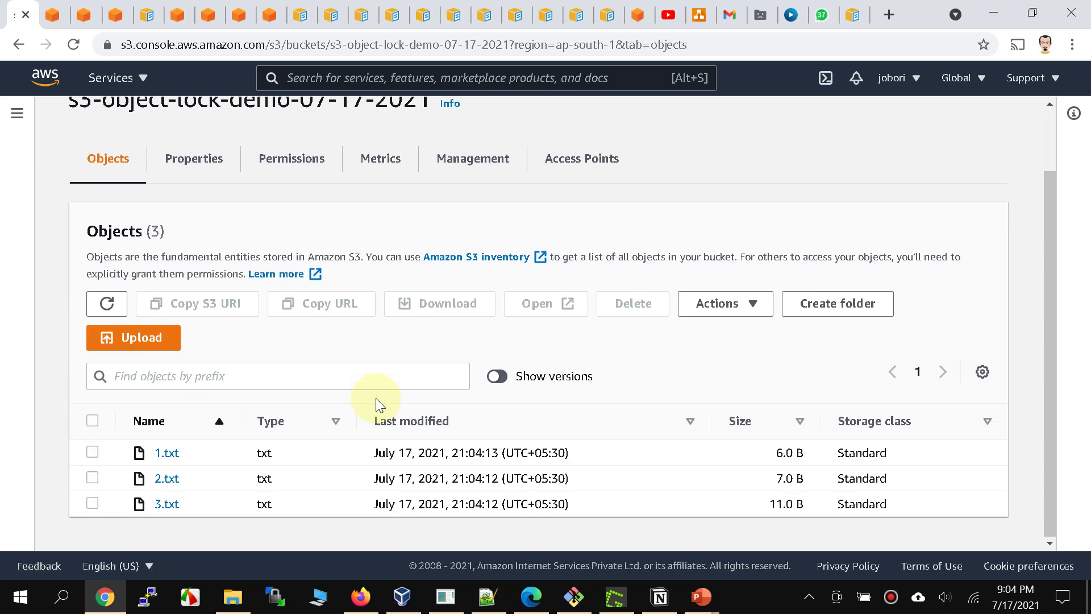
pyautogui.scroll(2, 376, 403)
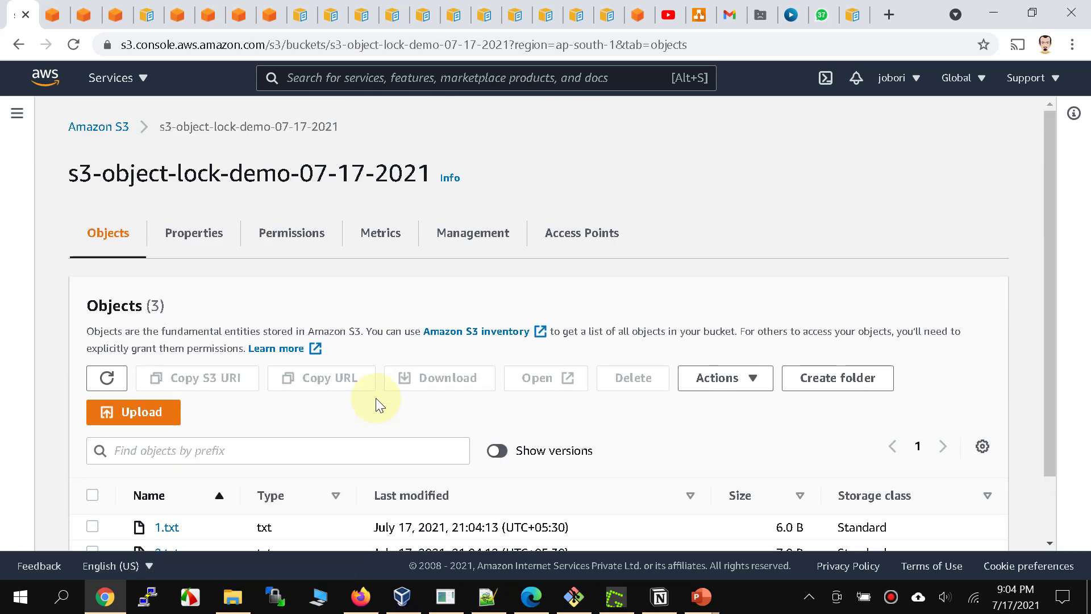
pyautogui.scroll(-2, 376, 403)
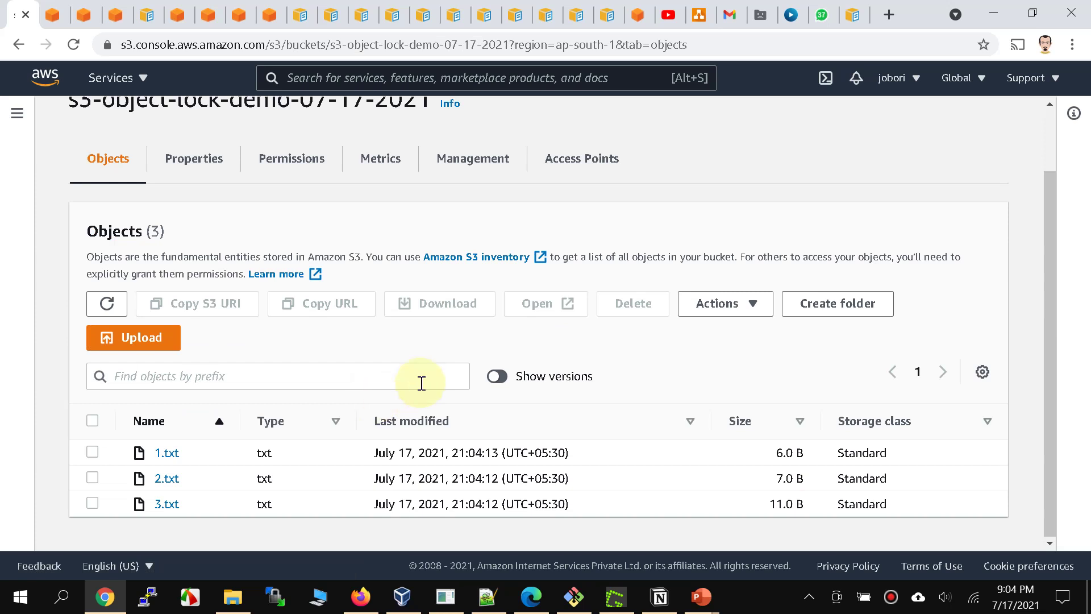
pyautogui.scroll(1, 373, 370)
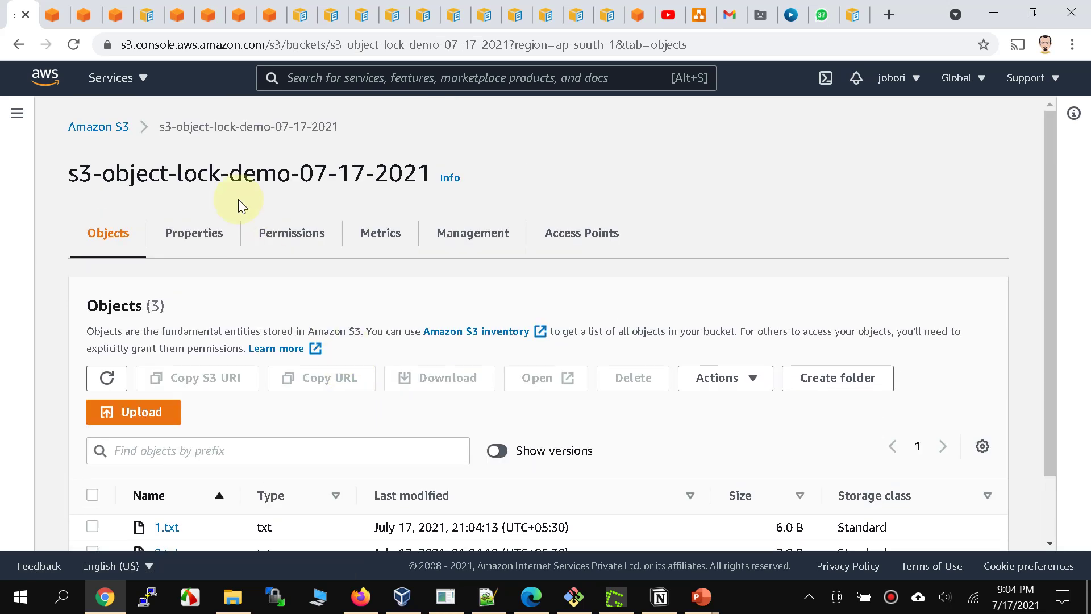
pyautogui.scroll(-1, 407, 378)
pyautogui.click(498, 393)
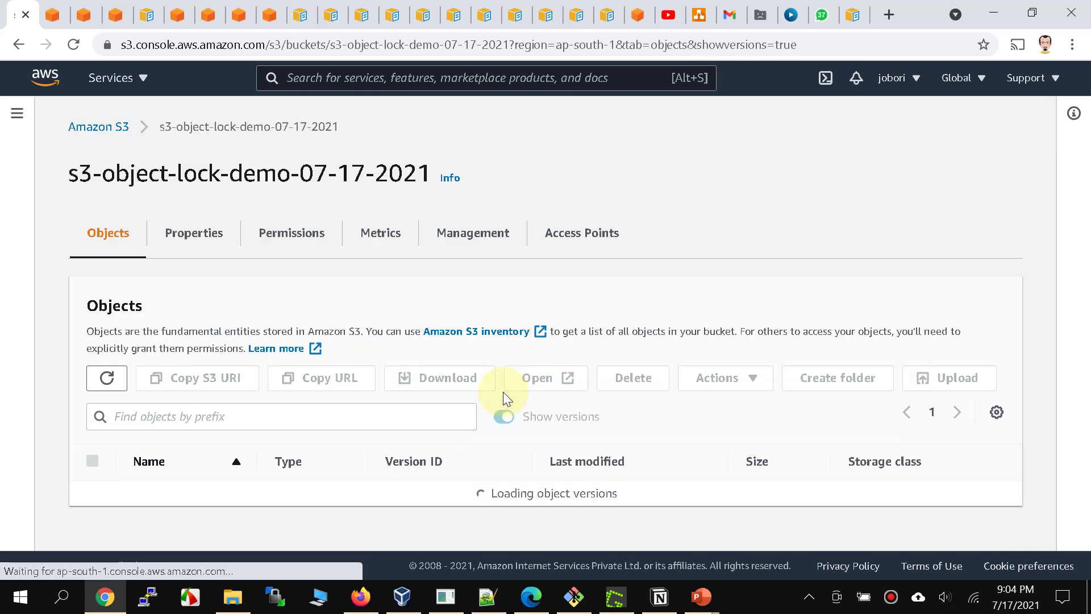
pyautogui.scroll(-3, 503, 392)
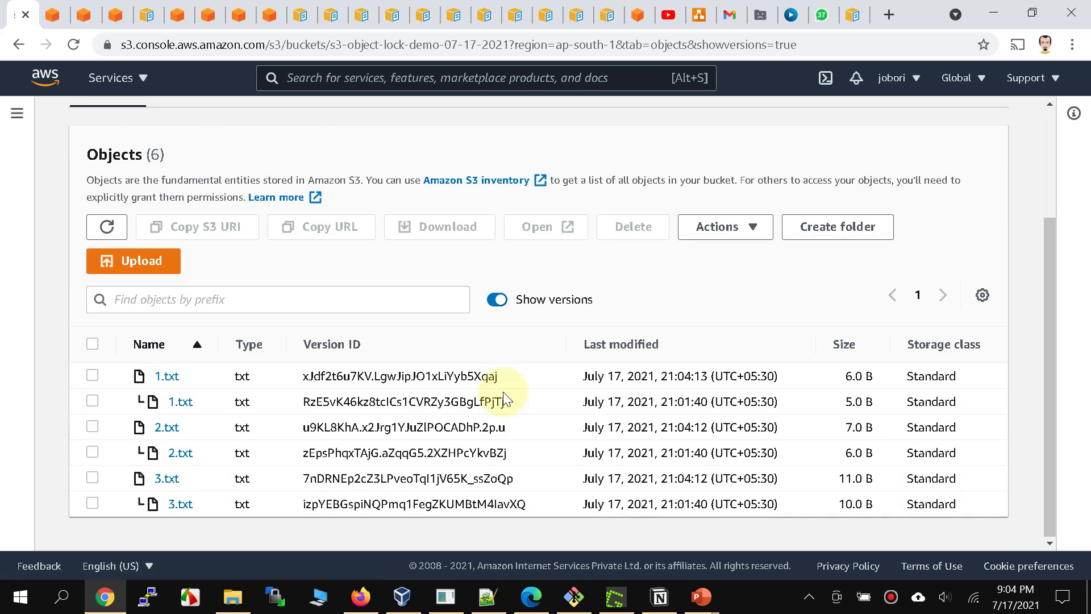
# Open the current version of 1.txt in a new tab and check legal hold and retention on the earlier 1.txt page
pyautogui.rightClick(163, 382)
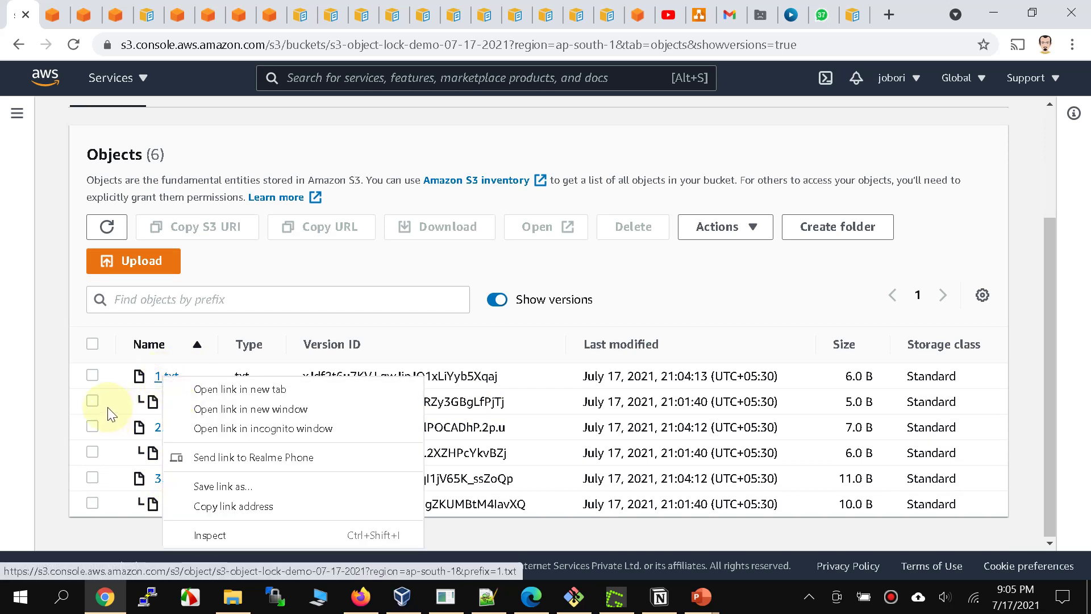
pyautogui.click(173, 386)
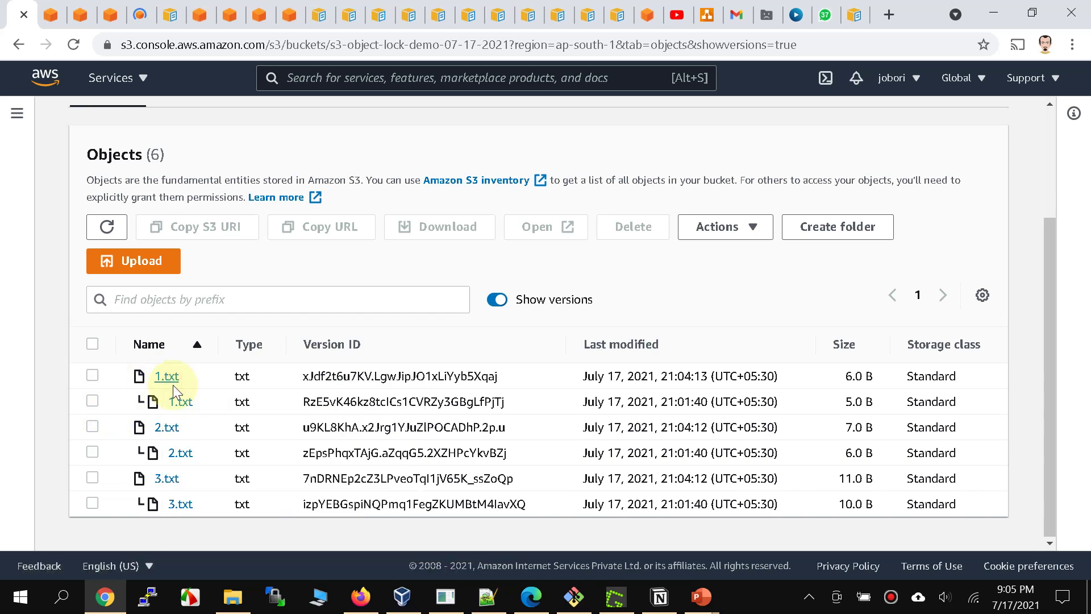
pyautogui.click(52, 17)
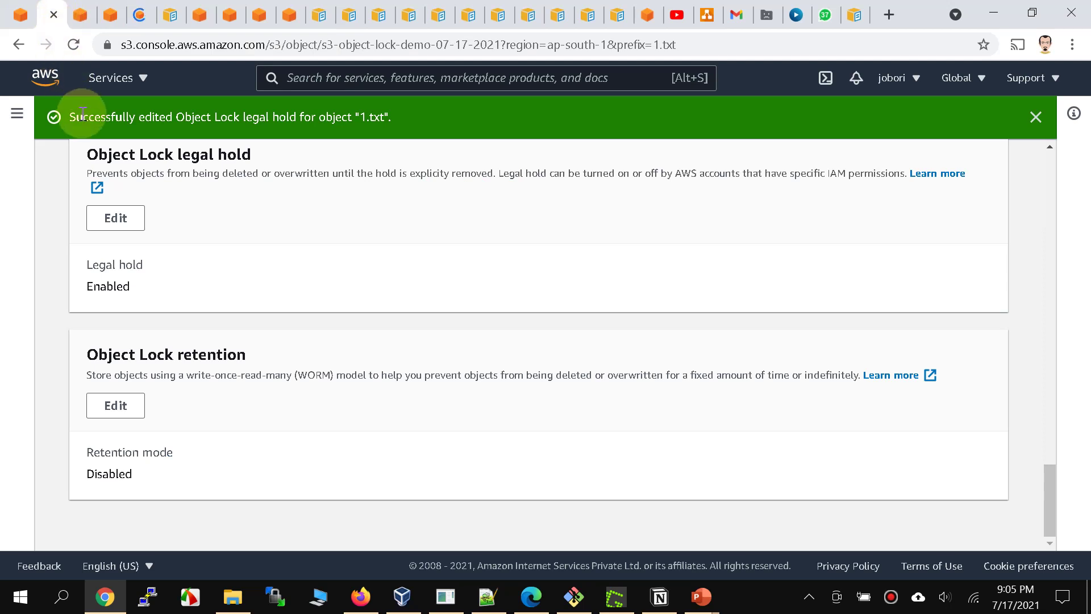
pyautogui.scroll(10, 222, 287)
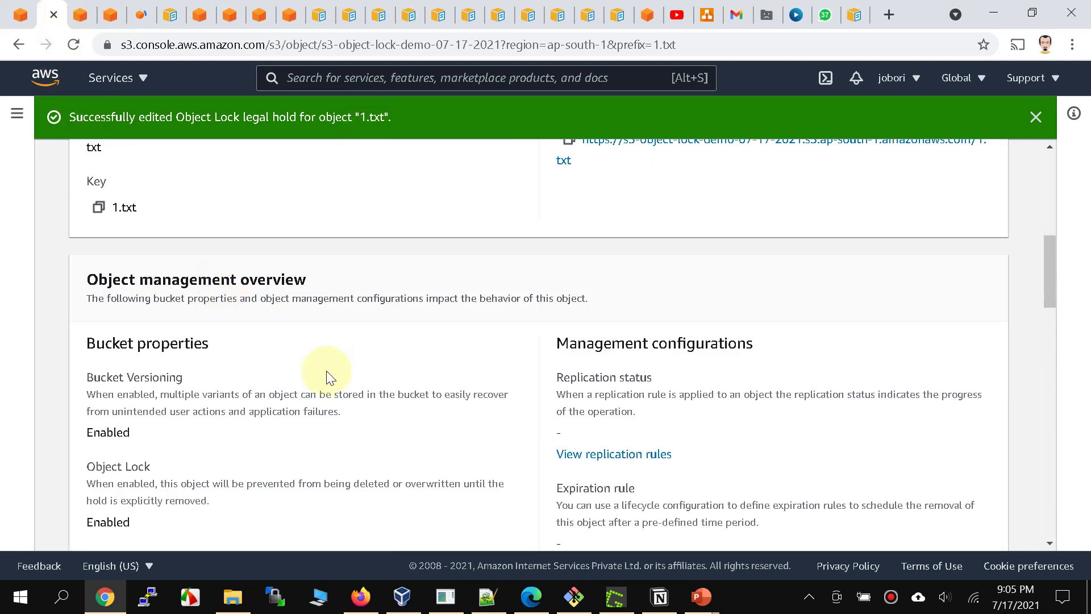
pyautogui.scroll(-10, 324, 371)
pyautogui.scroll(2, 328, 372)
pyautogui.scroll(-2, 328, 372)
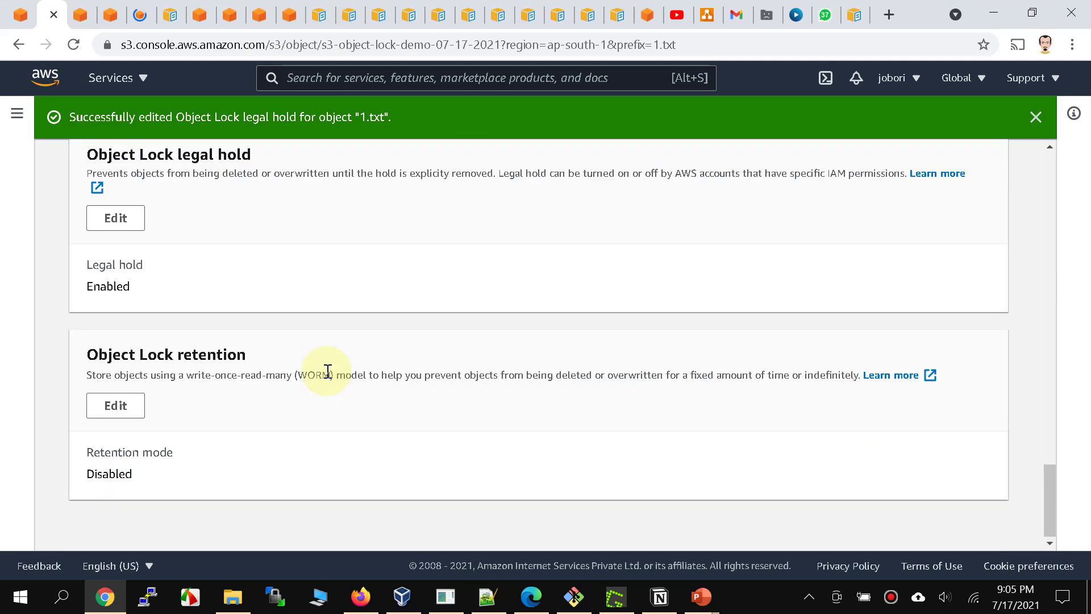
pyautogui.click(133, 476)
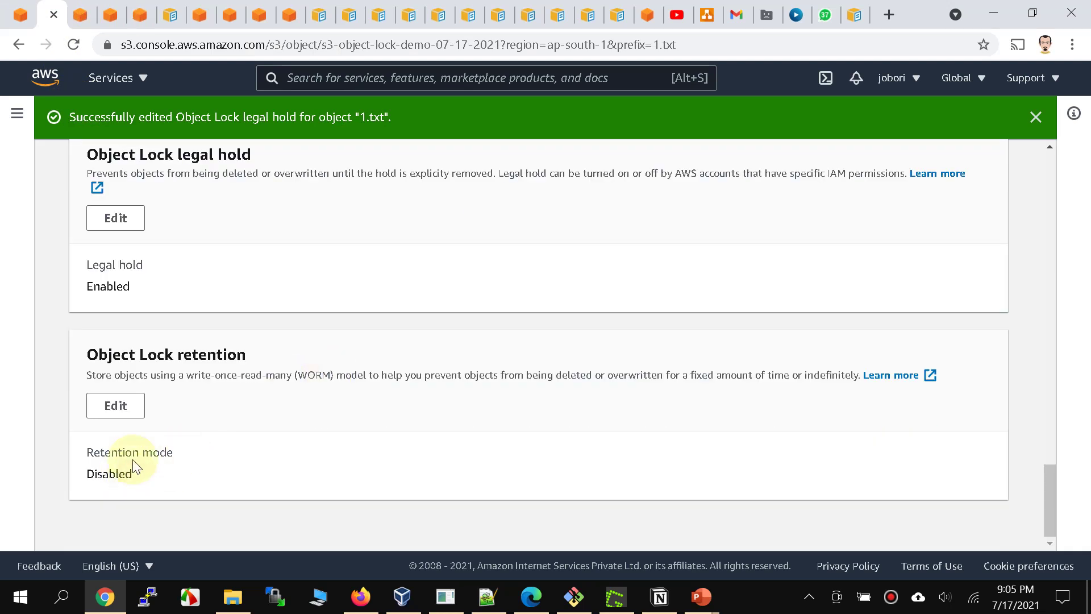
pyautogui.moveTo(141, 287); pyautogui.dragTo(83, 263)
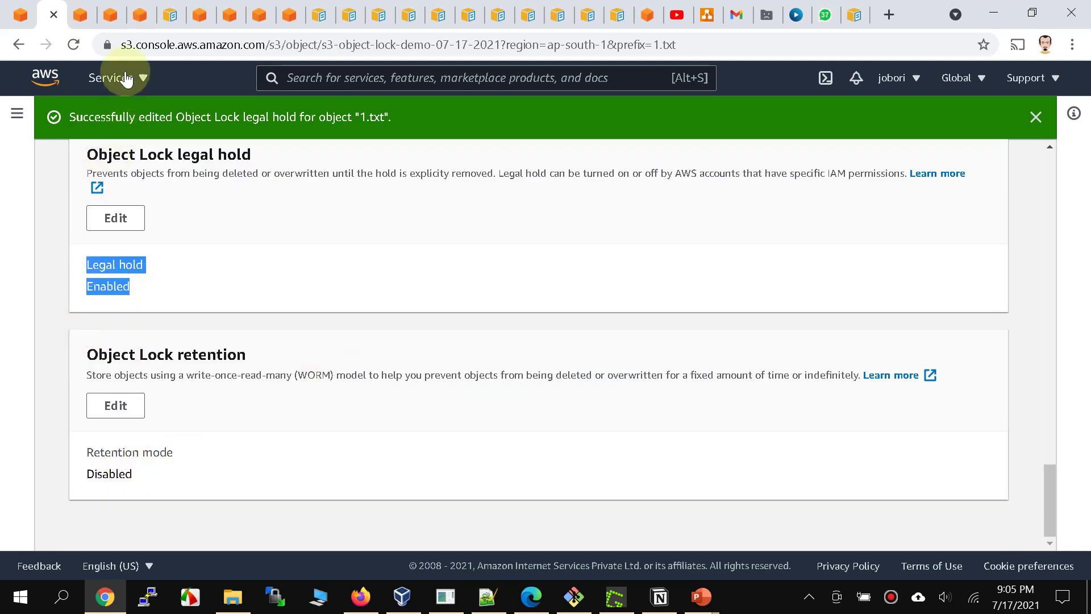
# Examine the version list and the Object Lock legal hold and retention settings of the newly uploaded 1.txt
pyautogui.click(136, 16)
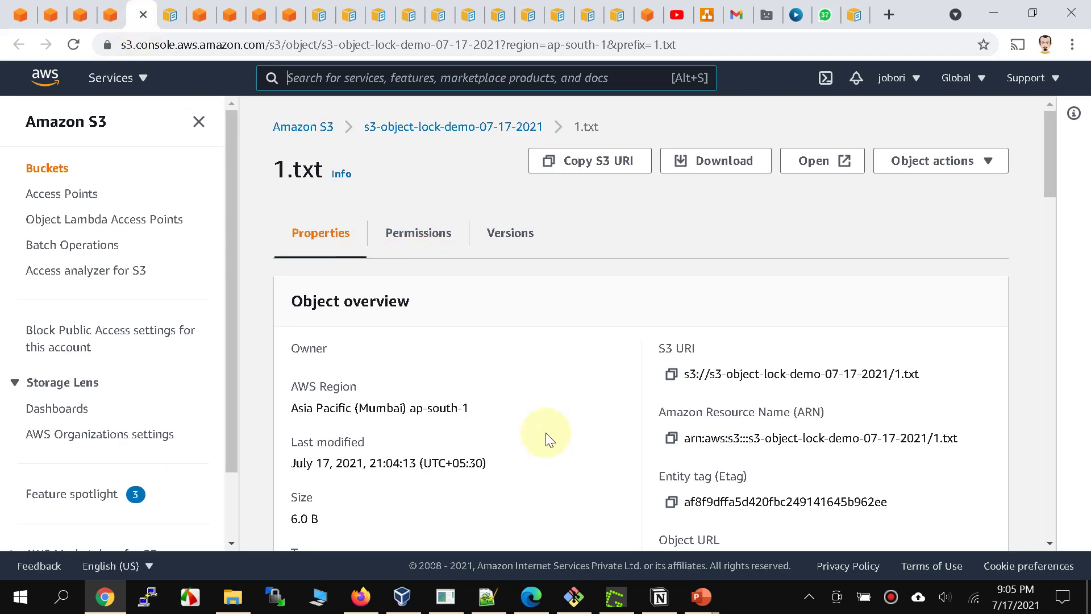
pyautogui.click(495, 226)
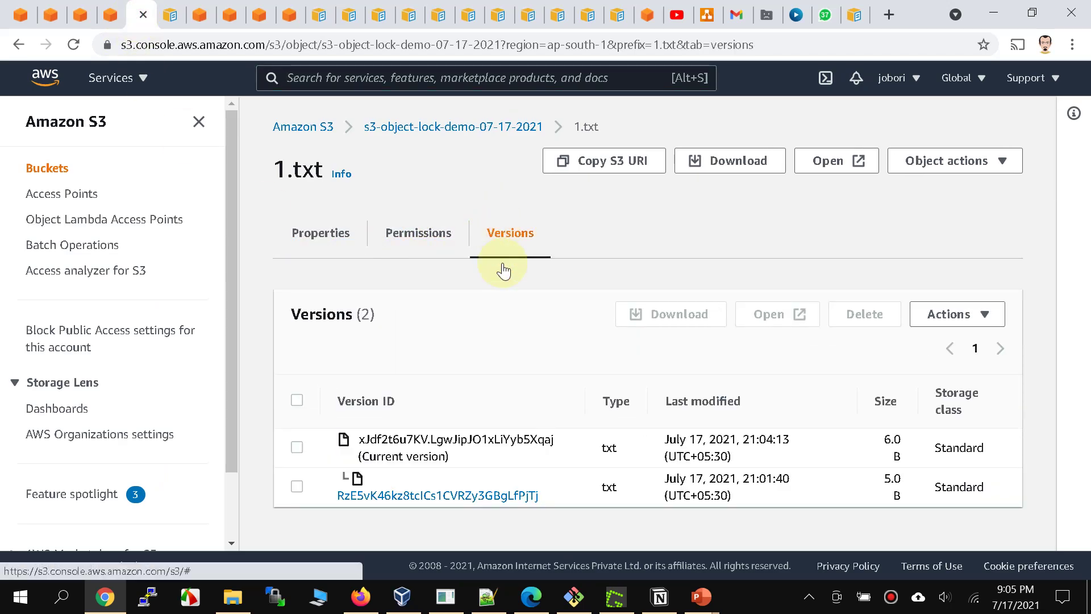
pyautogui.click(312, 232)
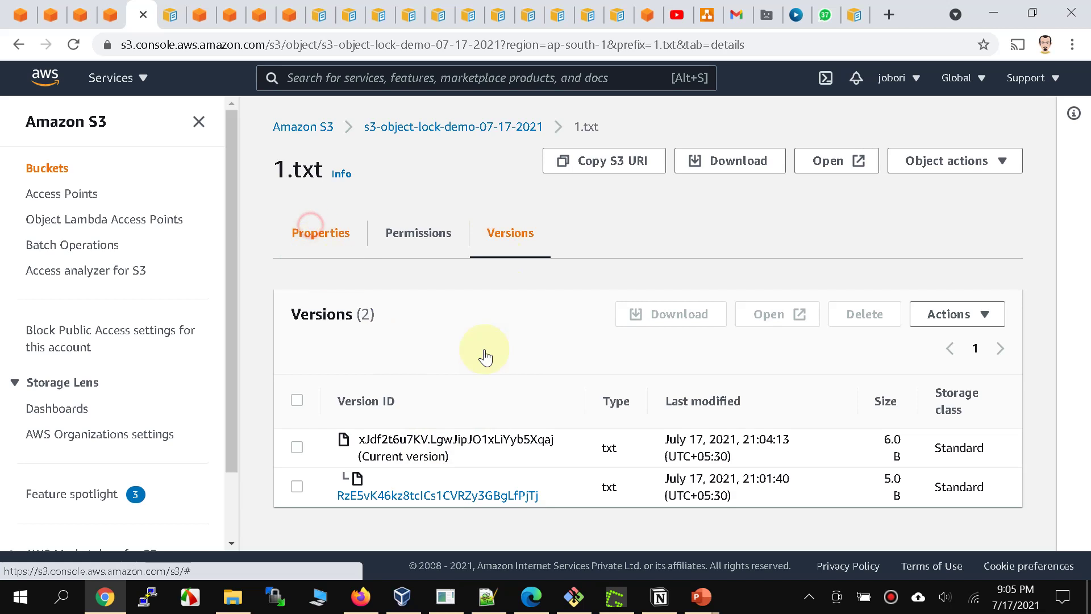
pyautogui.scroll(-10, 616, 380)
pyautogui.scroll(-4, 616, 379)
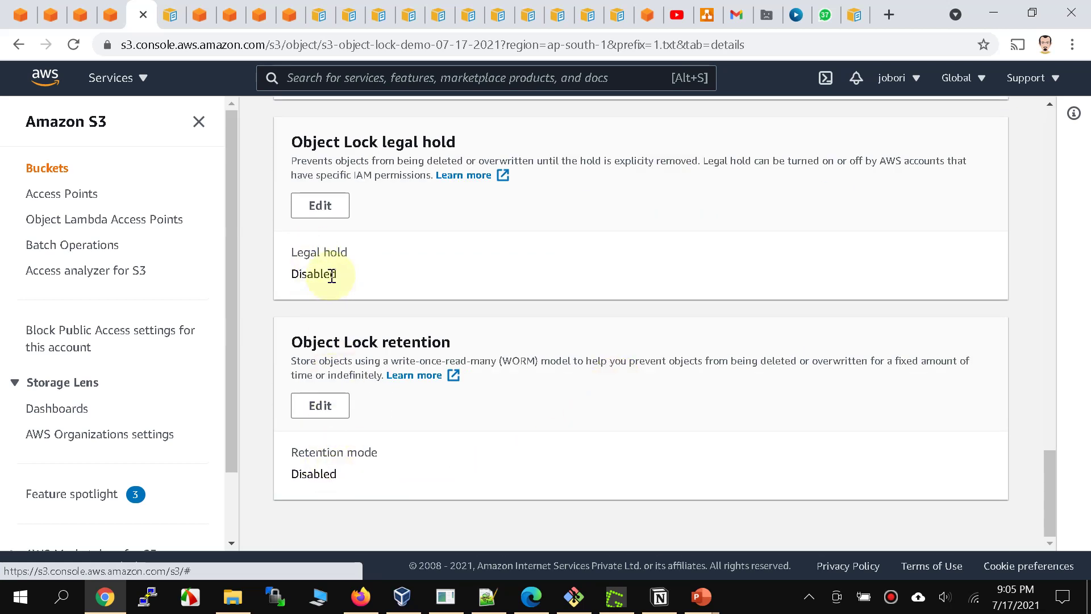
# Return to the bucket's version list, select the earlier version of 1.txt and clear the selection
pyautogui.click(19, 17)
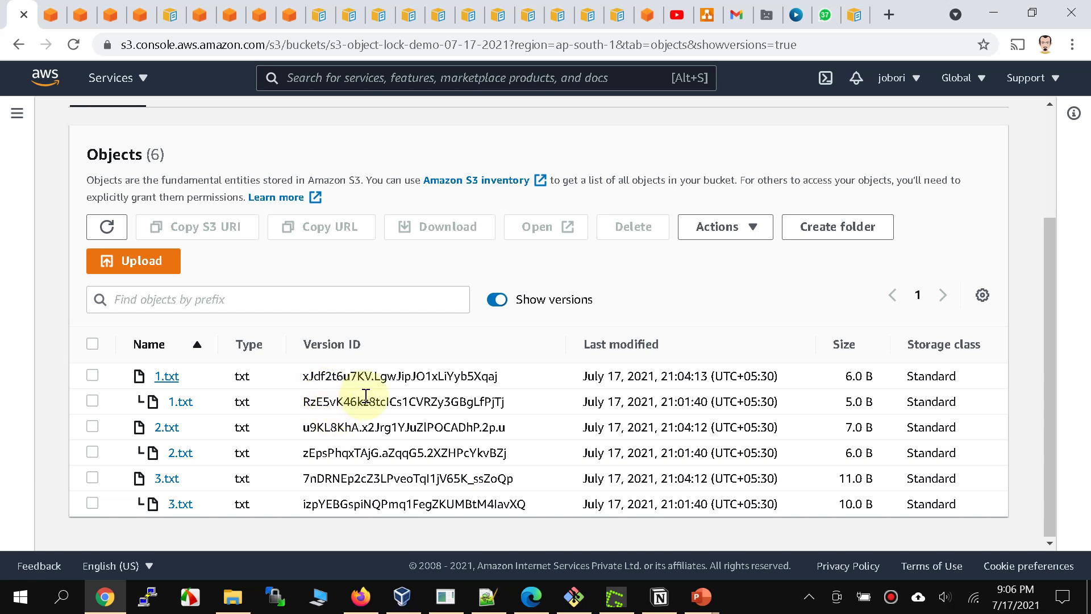
pyautogui.click(92, 402)
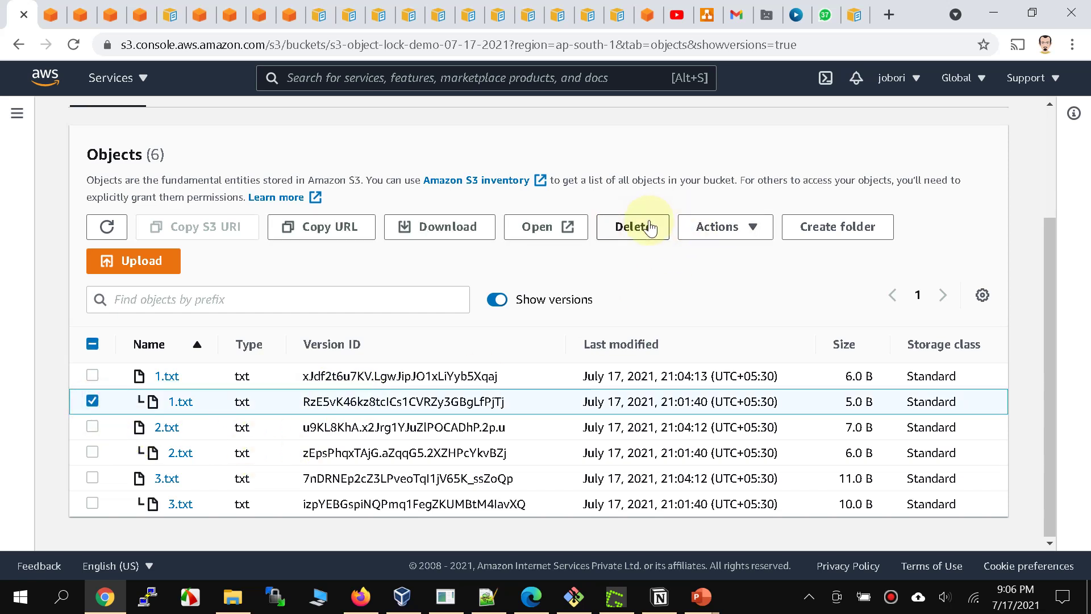
pyautogui.click(91, 402)
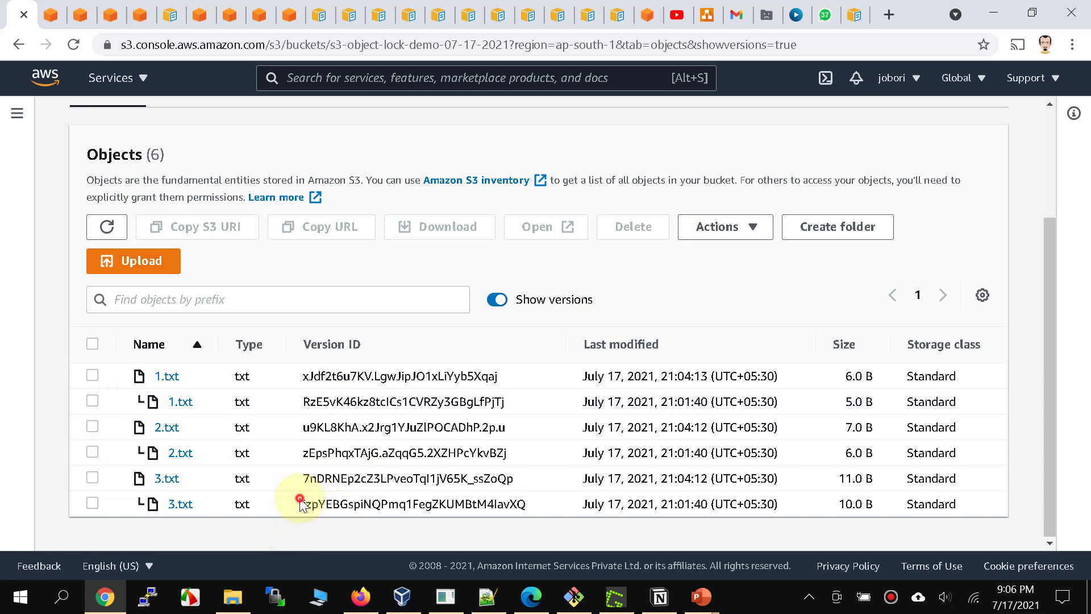
# Copy the version ID of the earlier version of 3.txt from the bucket's object list
pyautogui.moveTo(301, 504); pyautogui.dragTo(522, 513)
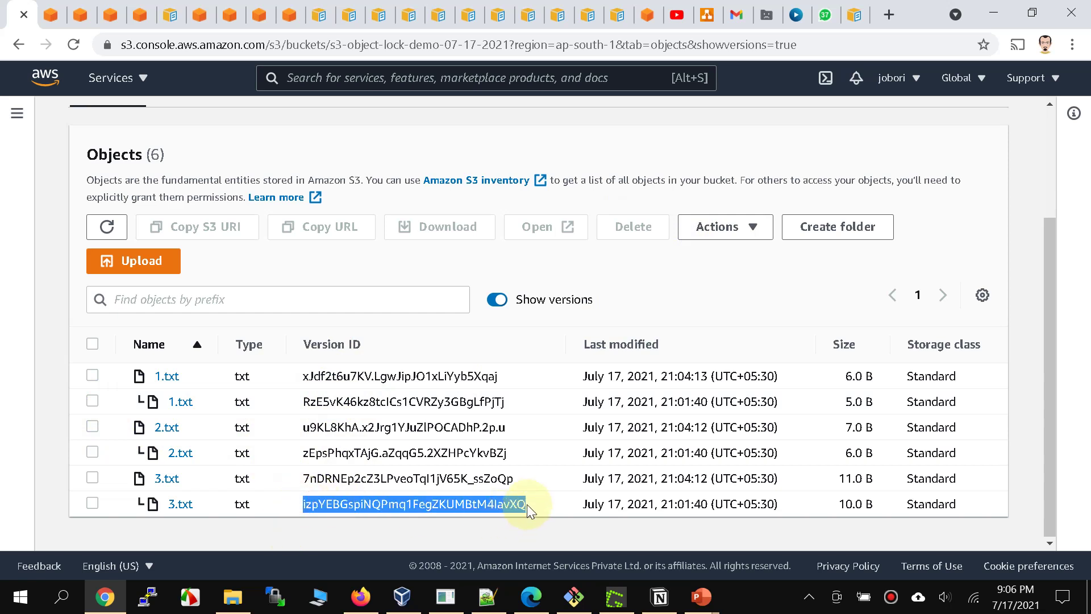
pyautogui.rightClick(401, 500)
pyautogui.click(434, 398)
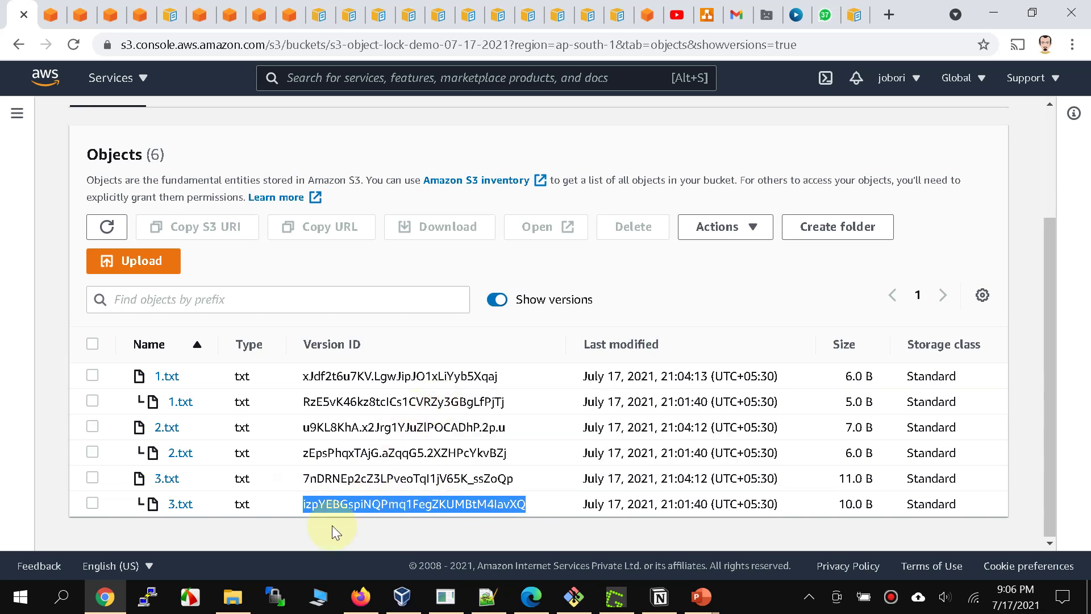
pyautogui.click(378, 473)
pyautogui.doubleClick(378, 474)
pyautogui.doubleClick(352, 504)
pyautogui.rightClick(355, 506)
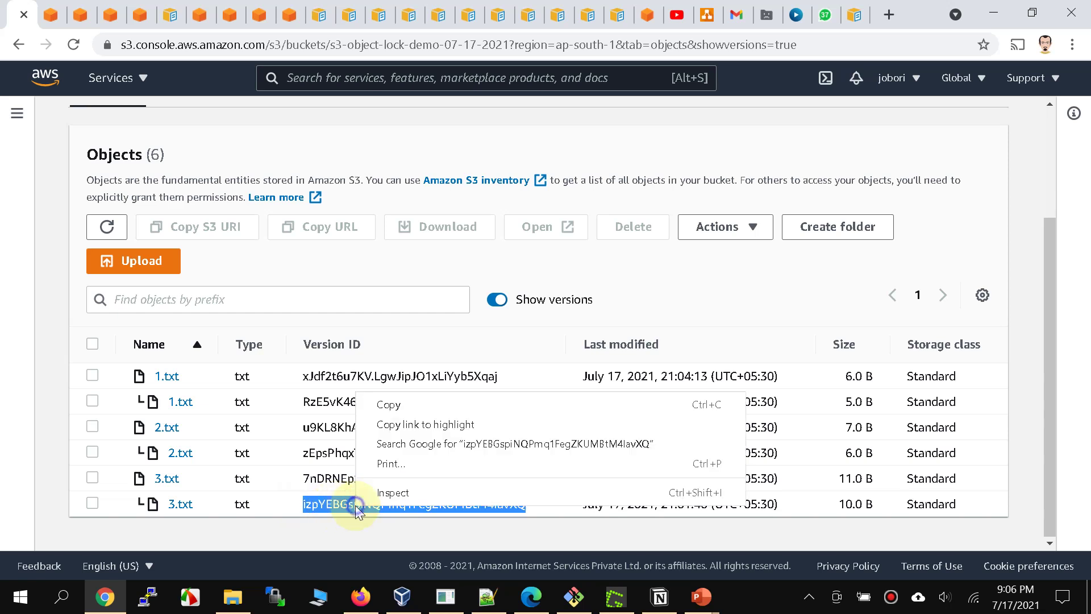
pyautogui.click(389, 404)
# Copy the version ID of the earlier version of 1.txt from the object list
pyautogui.click(389, 398)
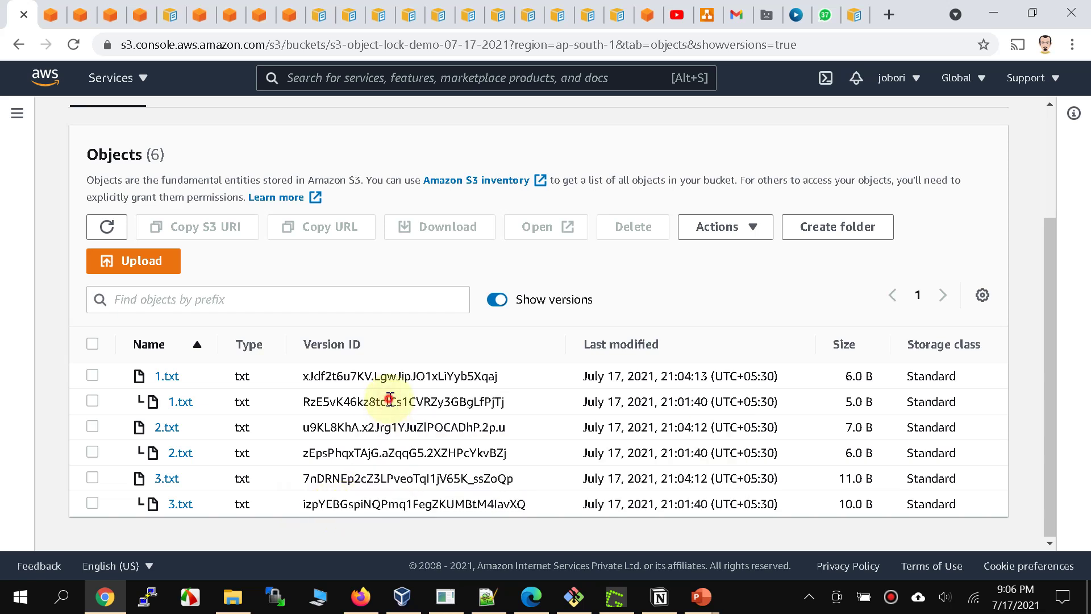
pyautogui.doubleClick(390, 400)
pyautogui.rightClick(390, 401)
pyautogui.click(398, 412)
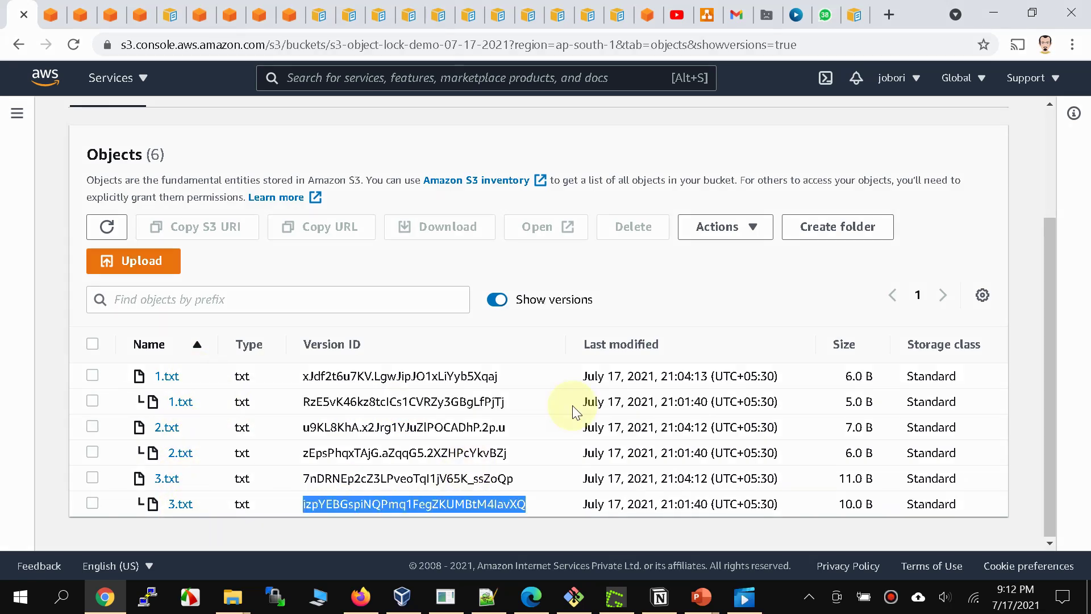
# Switch to Notepad++ and review the prepared aws s3api delete-object commands for 1.txt, 2.txt and 3.txt
pyautogui.click(486, 598)
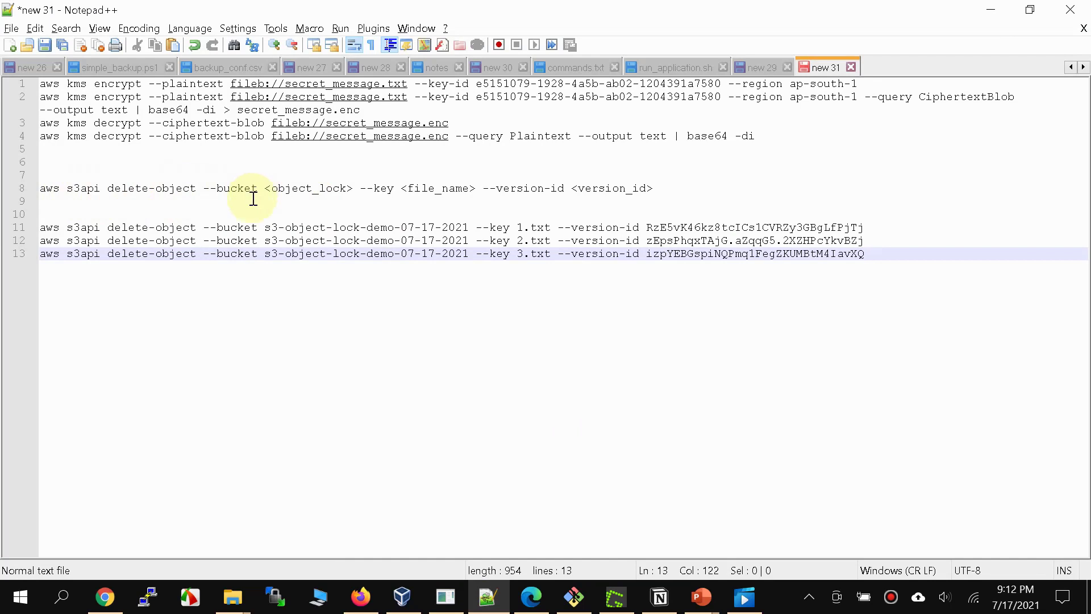
pyautogui.click(871, 231)
pyautogui.moveTo(871, 230); pyautogui.dragTo(41, 228)
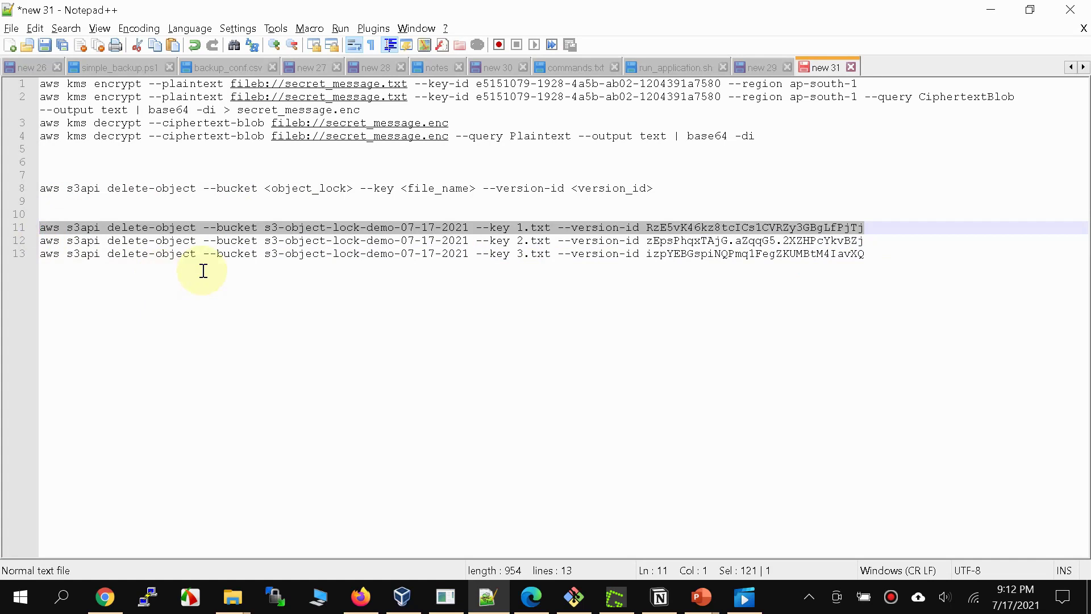
pyautogui.moveTo(41, 84); pyautogui.dragTo(296, 167)
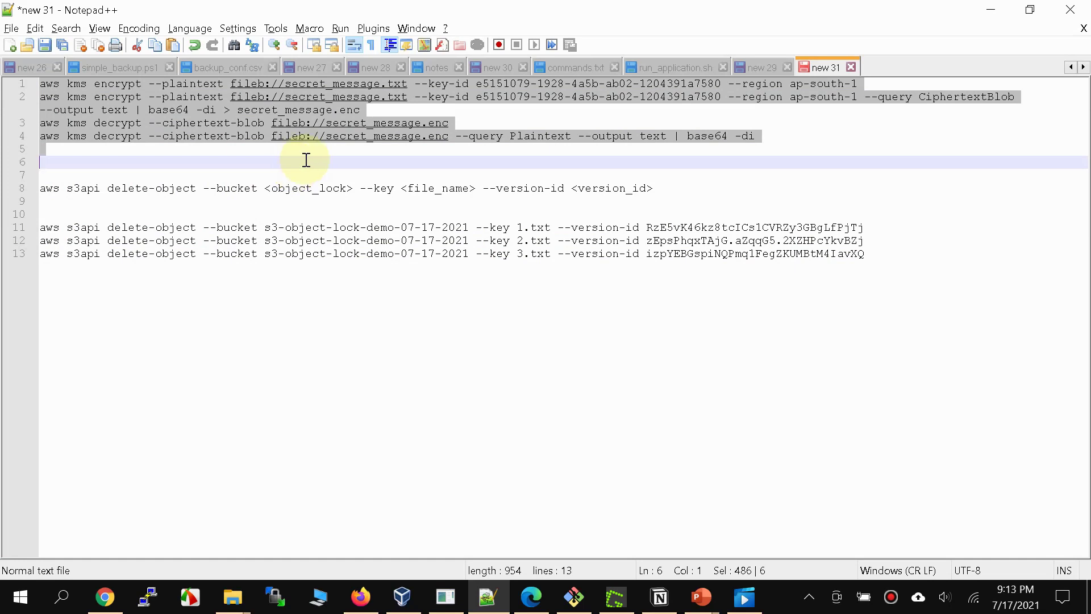
pyautogui.click(873, 220)
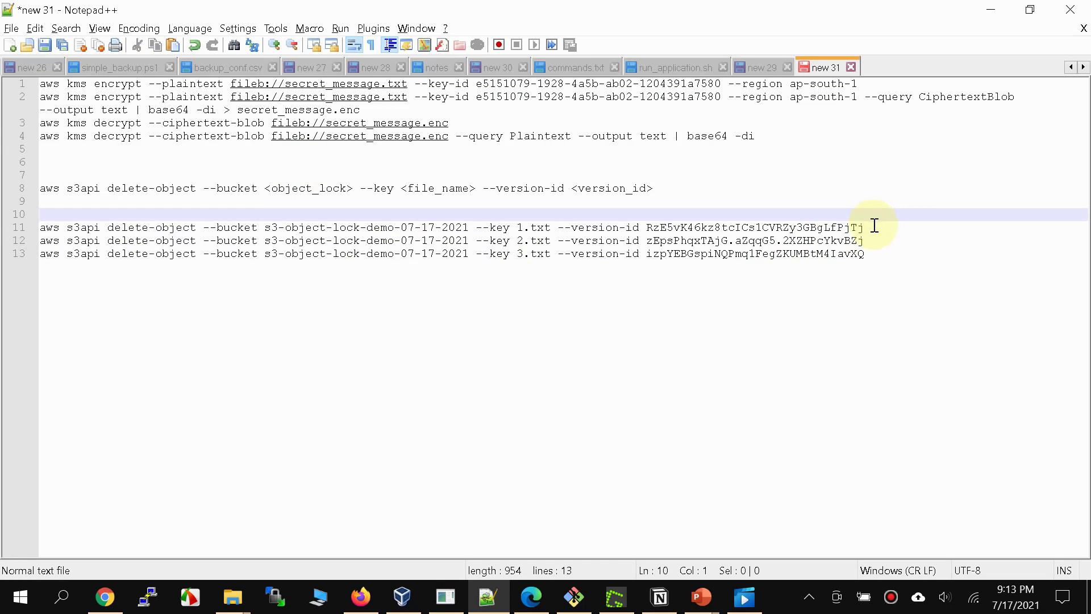
pyautogui.click(874, 226)
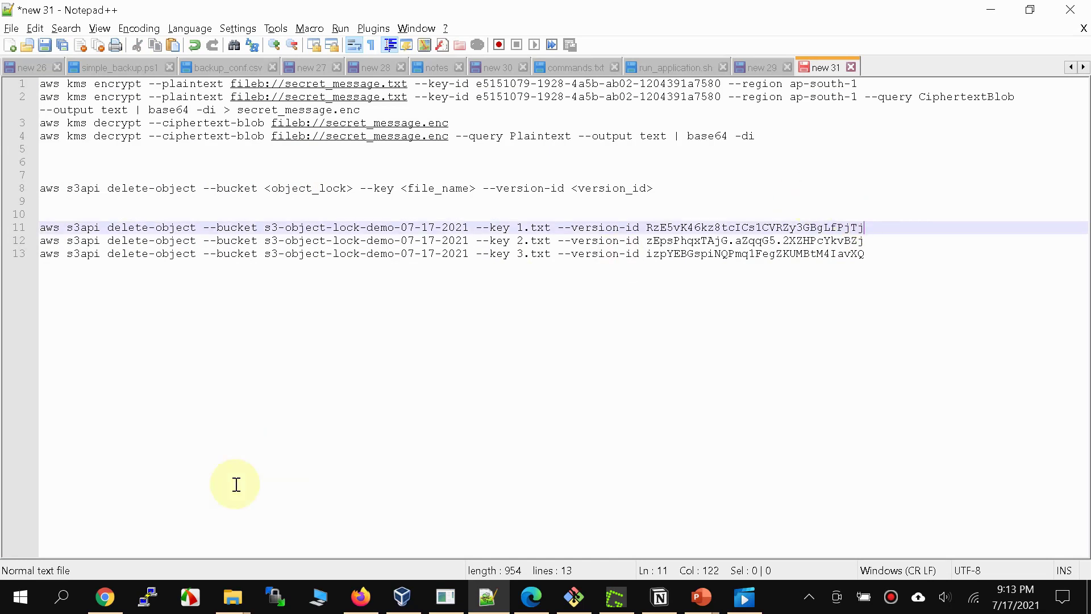
# Copy the delete-object command for the earlier version of 1.txt from line 11 of the notes
pyautogui.moveTo(864, 226); pyautogui.dragTo(32, 229)
pyautogui.rightClick(102, 223)
pyautogui.tripleClick(73, 227)
pyautogui.rightClick(73, 225)
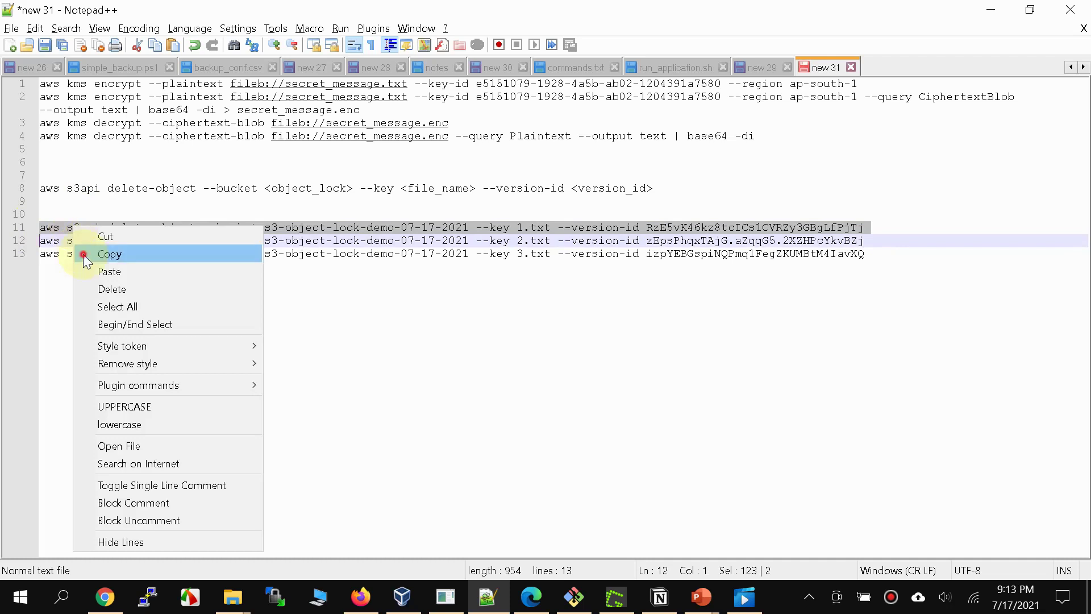
pyautogui.click(85, 253)
pyautogui.click(497, 236)
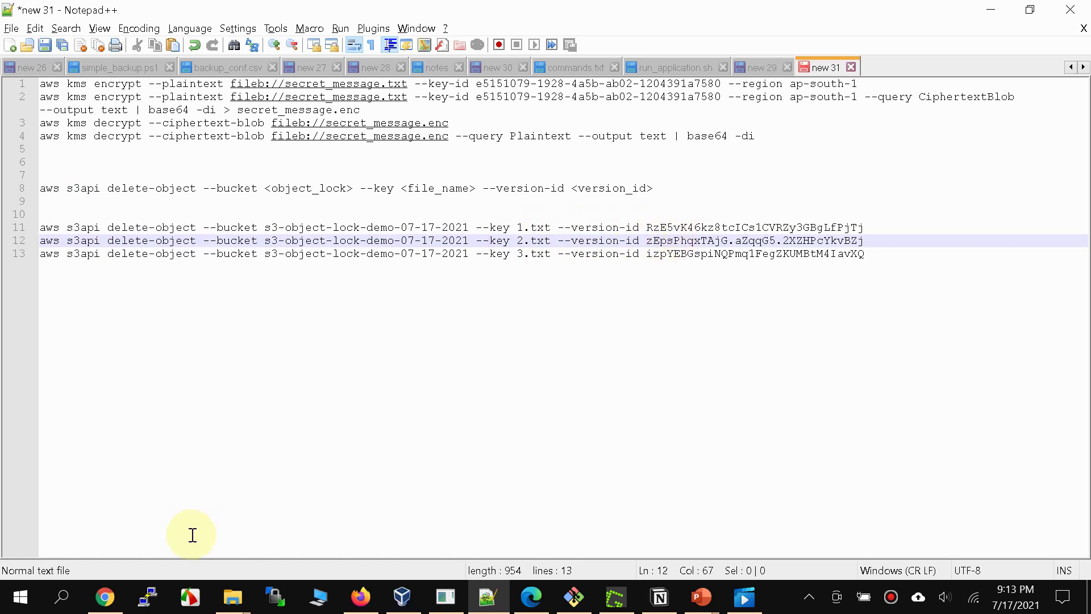
# Recheck the version list in Chrome and run the 1.txt delete-object command from the notes in the Git Bash terminal
pyautogui.click(105, 597)
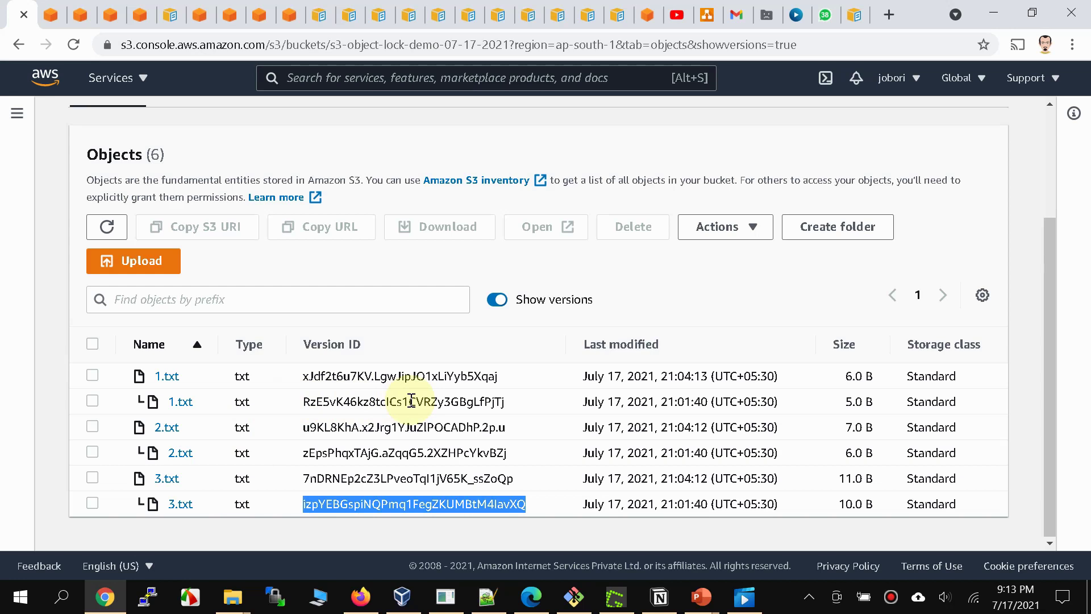
pyautogui.hotkey('alt', 'Tab')
pyautogui.click(880, 226)
pyautogui.hotkey('shift', 'Home')
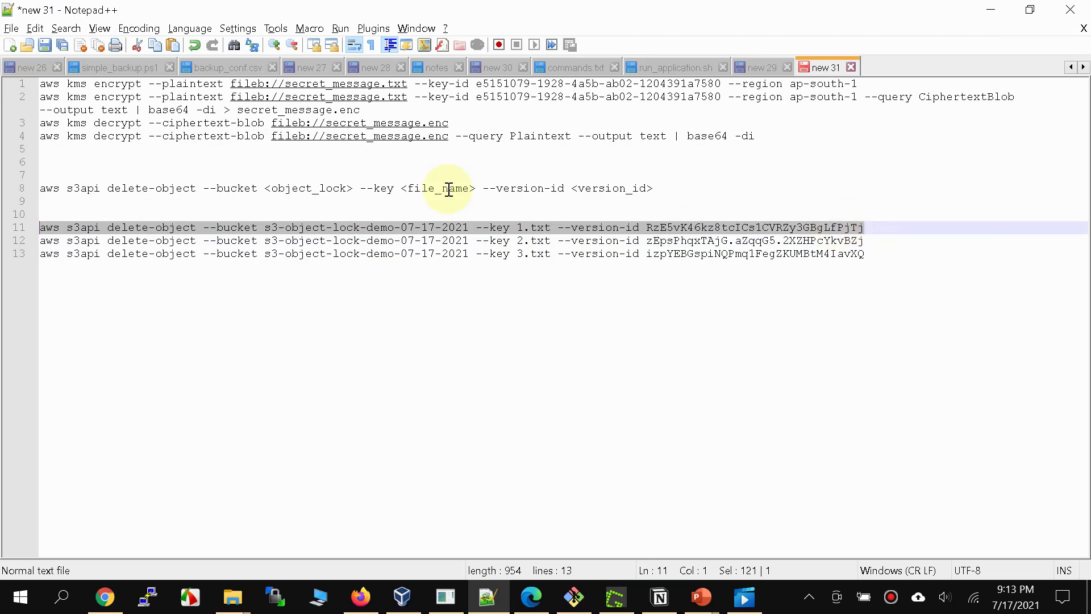
pyautogui.click(575, 598)
pyautogui.press('shift+Insert')
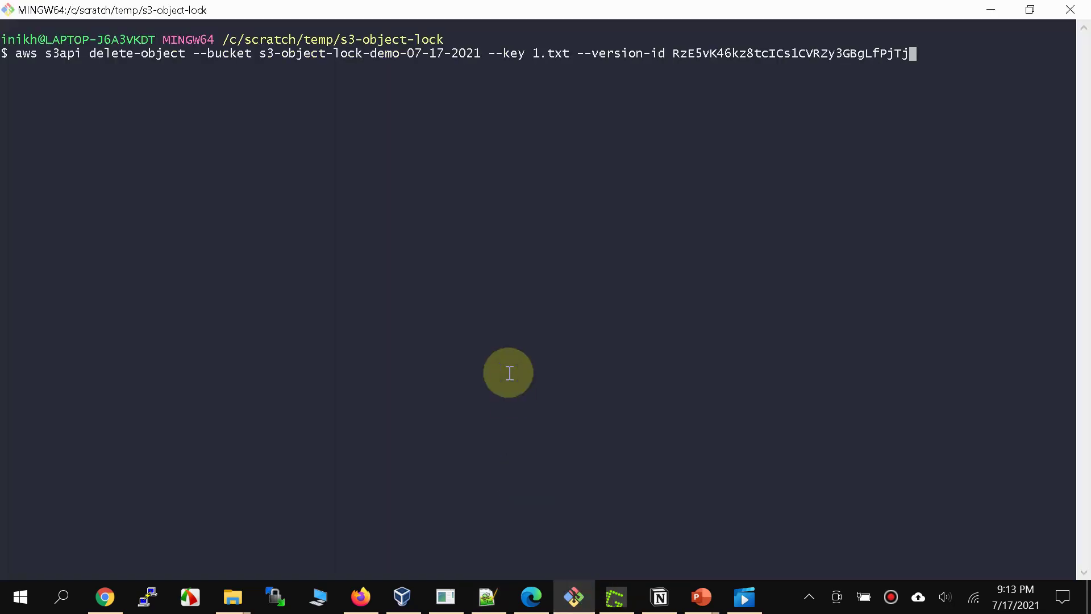
pyautogui.press('Return')
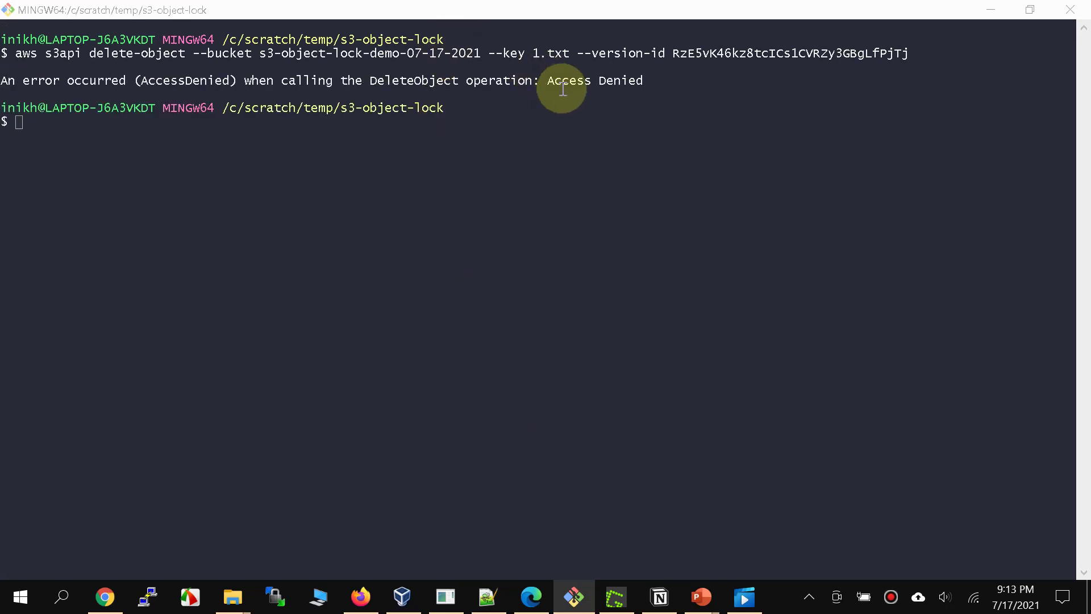
# Copy the 2.txt delete-object command from line 12 of the Notepad++ notes and run it in the Git Bash terminal
pyautogui.hotkey('alt', 'Tab')
pyautogui.click(893, 249)
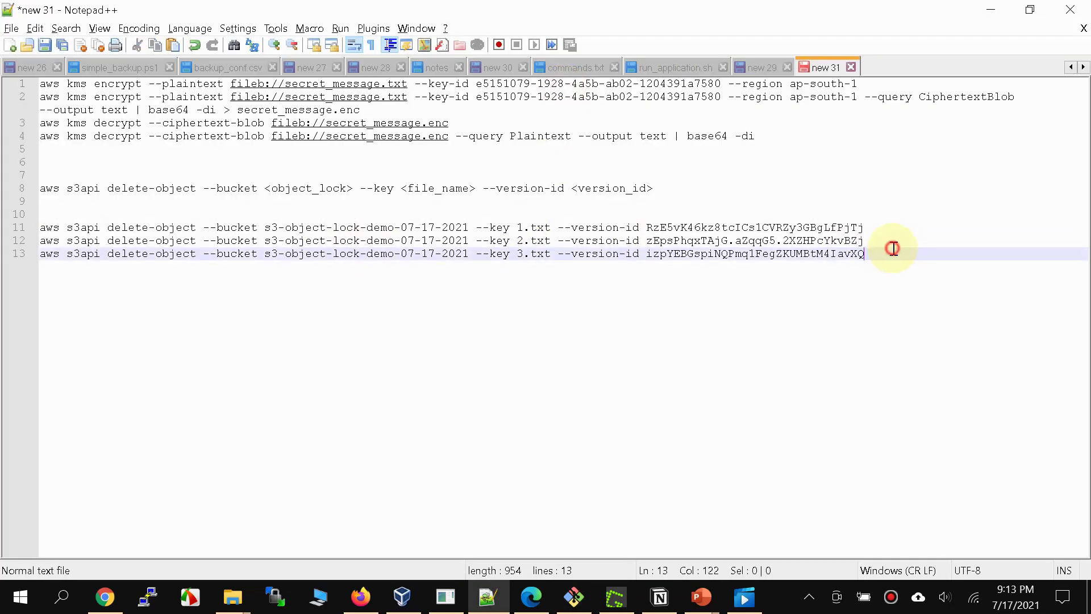
pyautogui.click(890, 242)
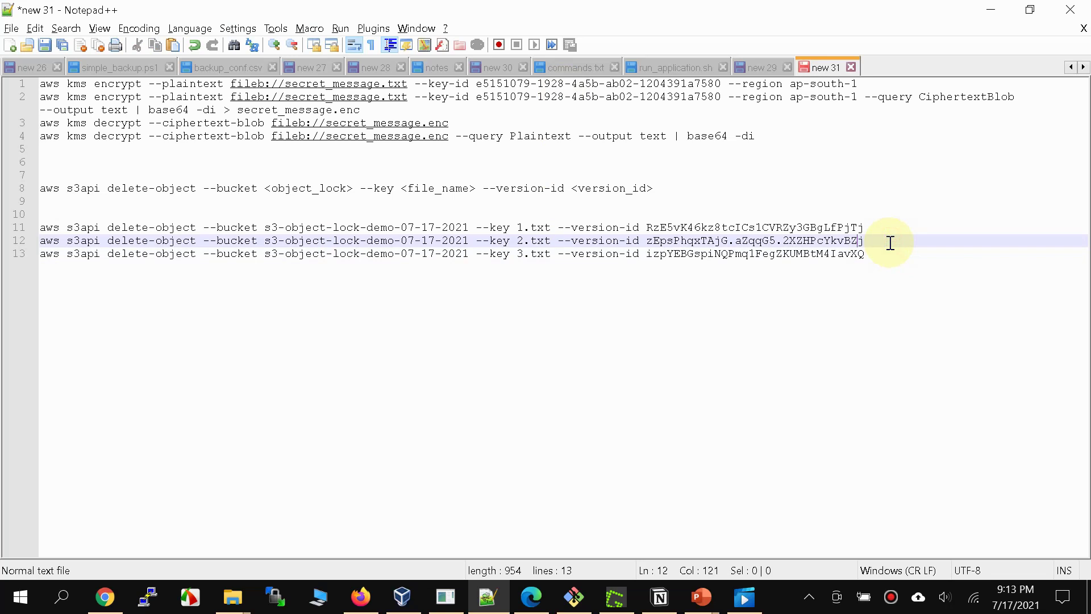
pyautogui.hotkey('shift', 'Home')
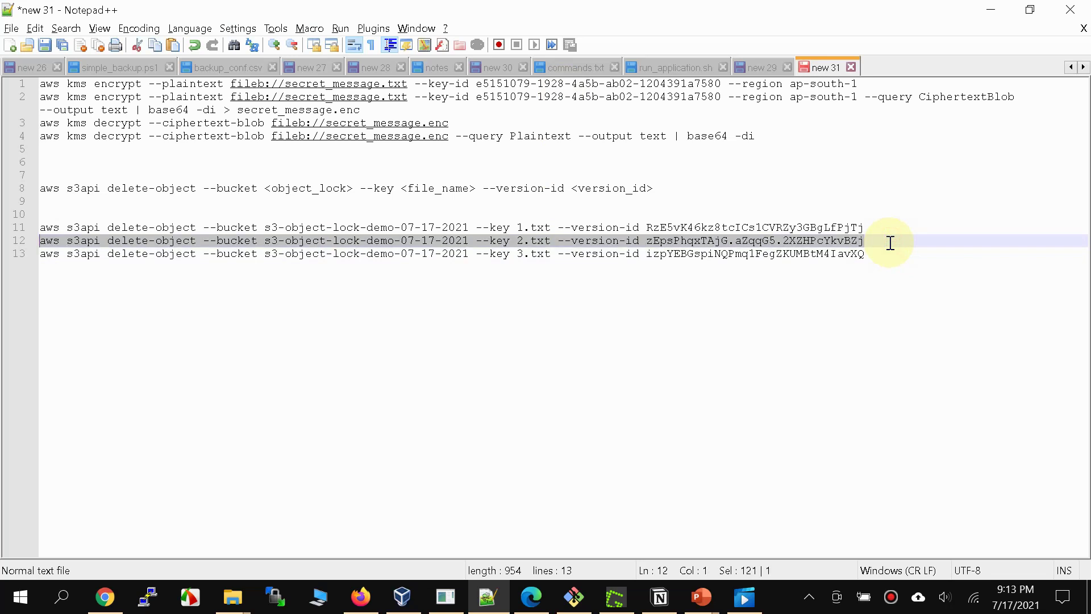
pyautogui.hotkey('alt', 'Tab')
pyautogui.press('shift+Insert')
pyautogui.press('Return')
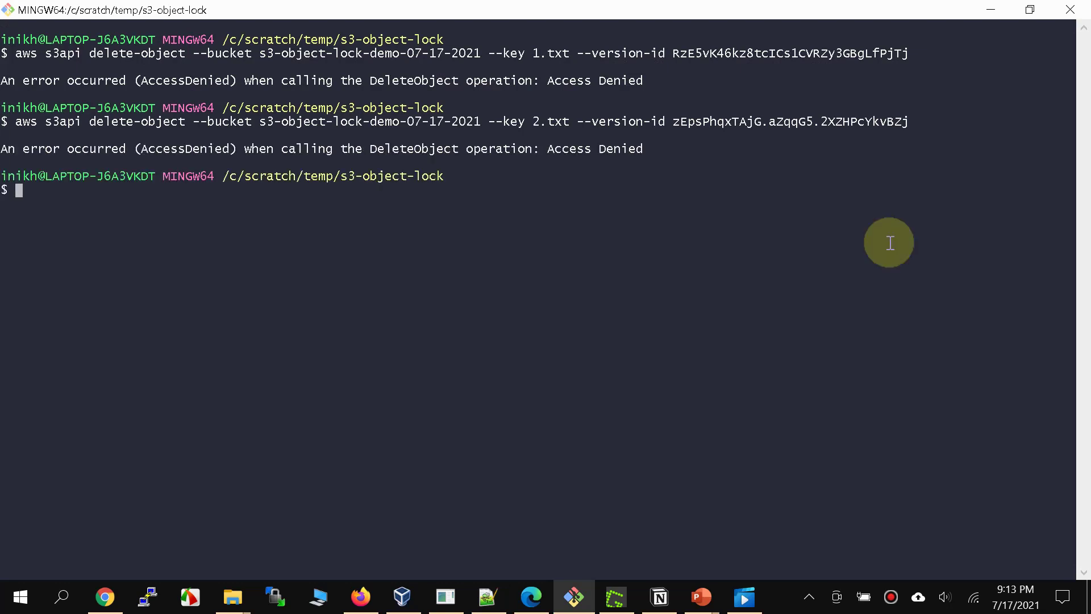
# Copy the 3.txt delete-object command from line 13 of the Notepad++ notes and run it in the Git Bash terminal
pyautogui.hotkey('alt', 'Tab')
pyautogui.press('Down')
pyautogui.hotkey('shift', 'End')
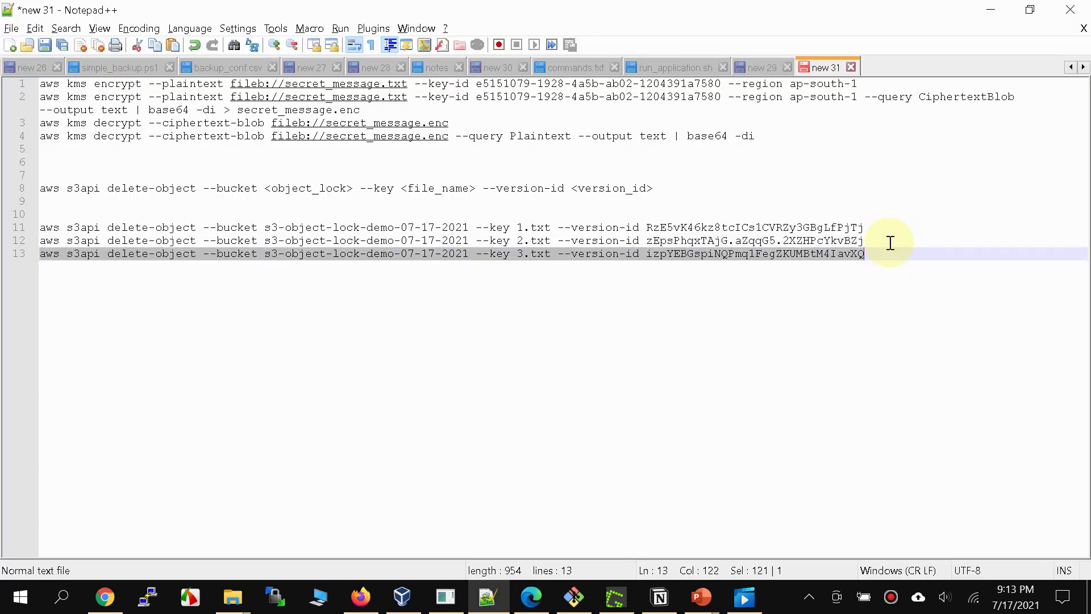
pyautogui.hotkey('ctrl', 'c')
pyautogui.hotkey('alt', 'Tab')
pyautogui.press('shift+Insert')
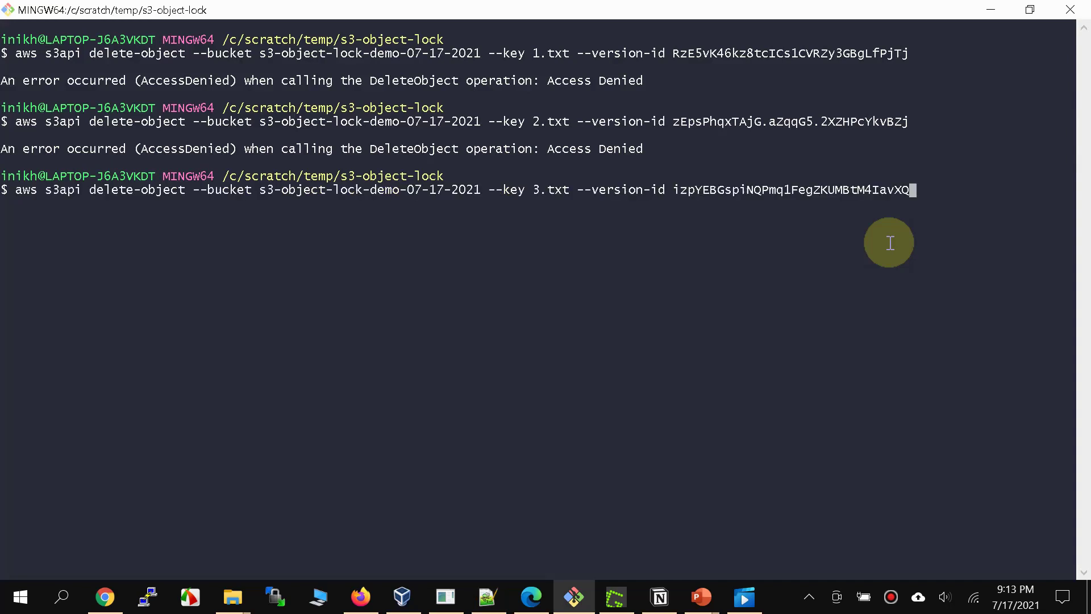
pyautogui.press('Return')
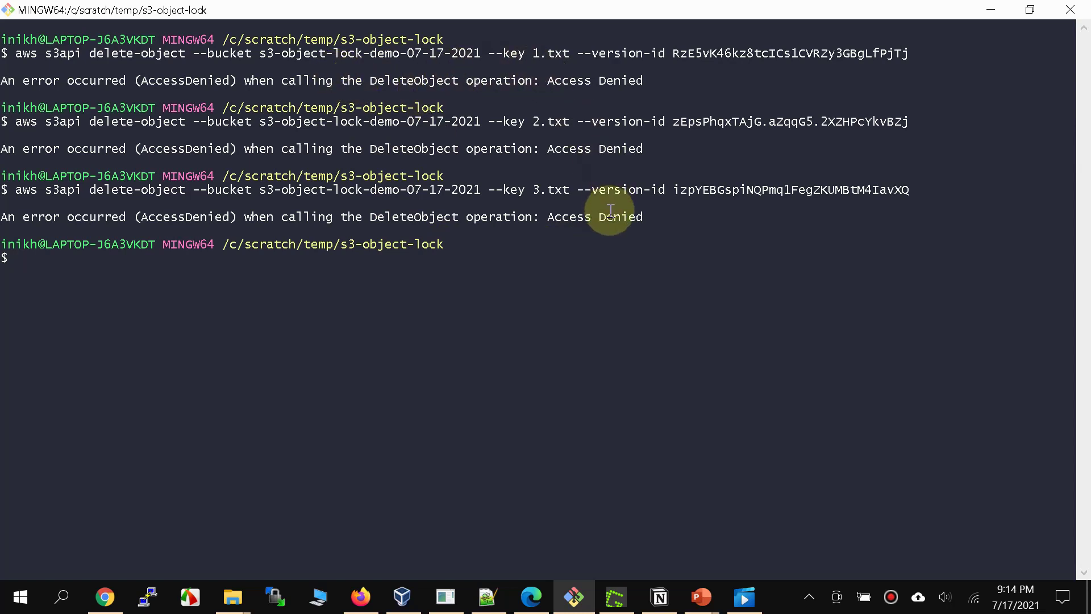
# Switch back to the S3 console in Chrome, disable the Object Lock legal hold on 1.txt and save the change
pyautogui.click(120, 594)
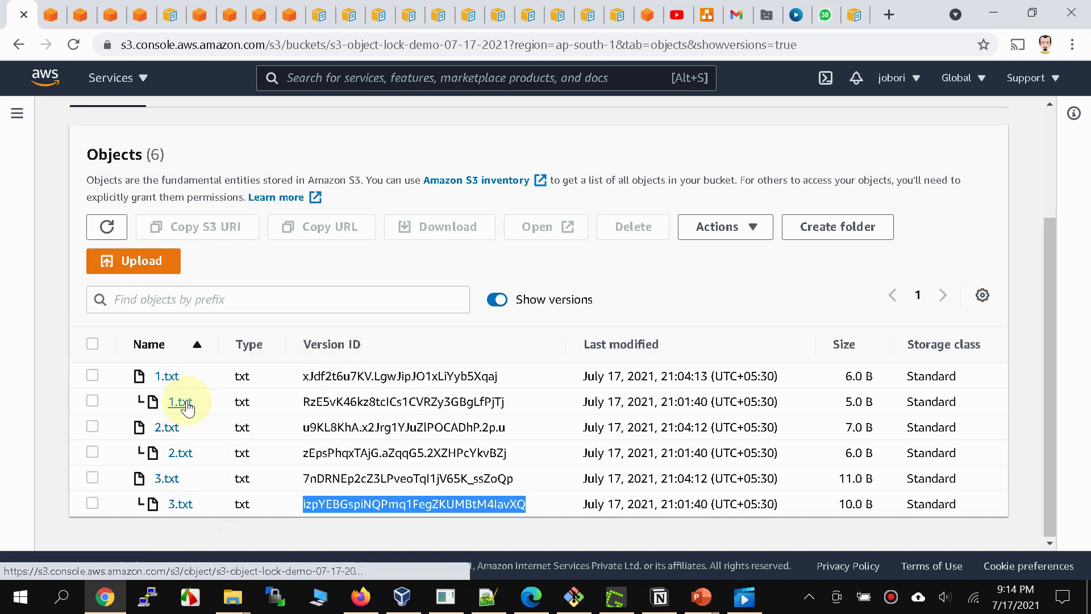
pyautogui.click(116, 10)
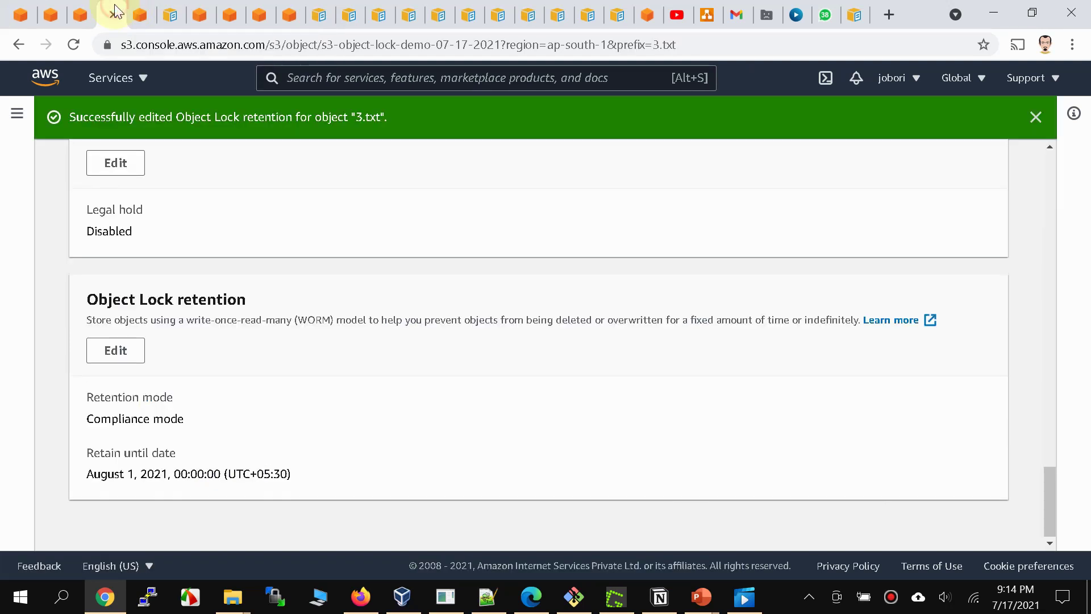
pyautogui.click(52, 13)
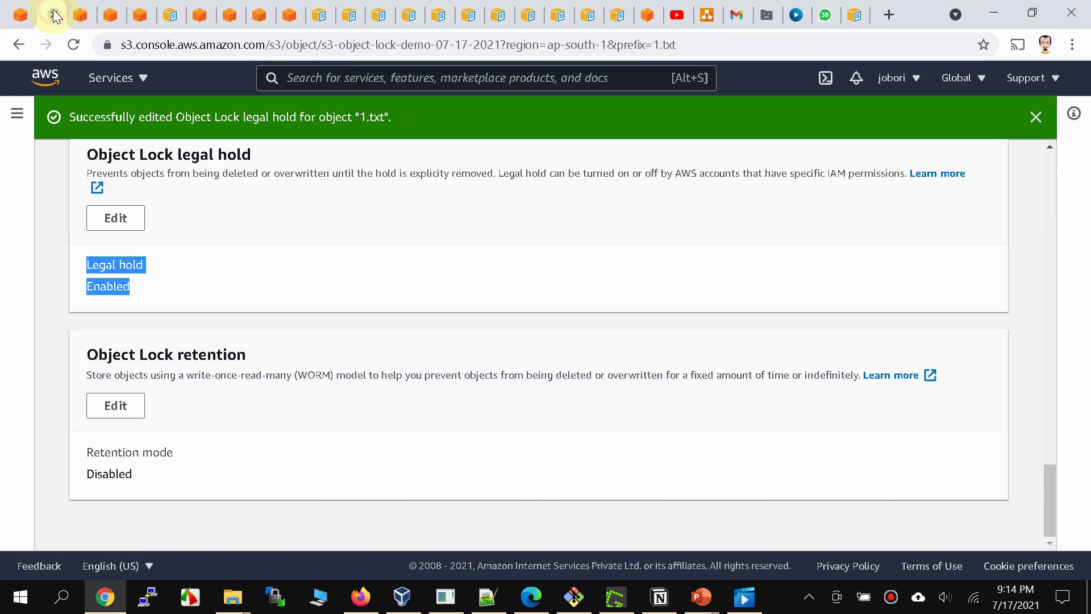
pyautogui.click(115, 218)
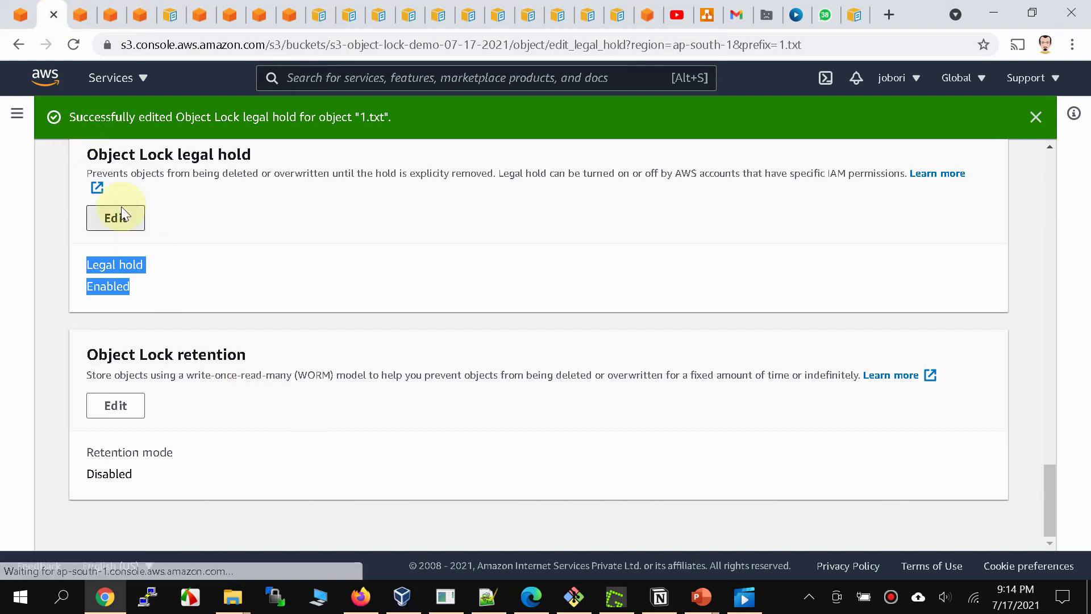
pyautogui.moveTo(112, 351); pyautogui.dragTo(141, 330)
pyautogui.click(294, 347)
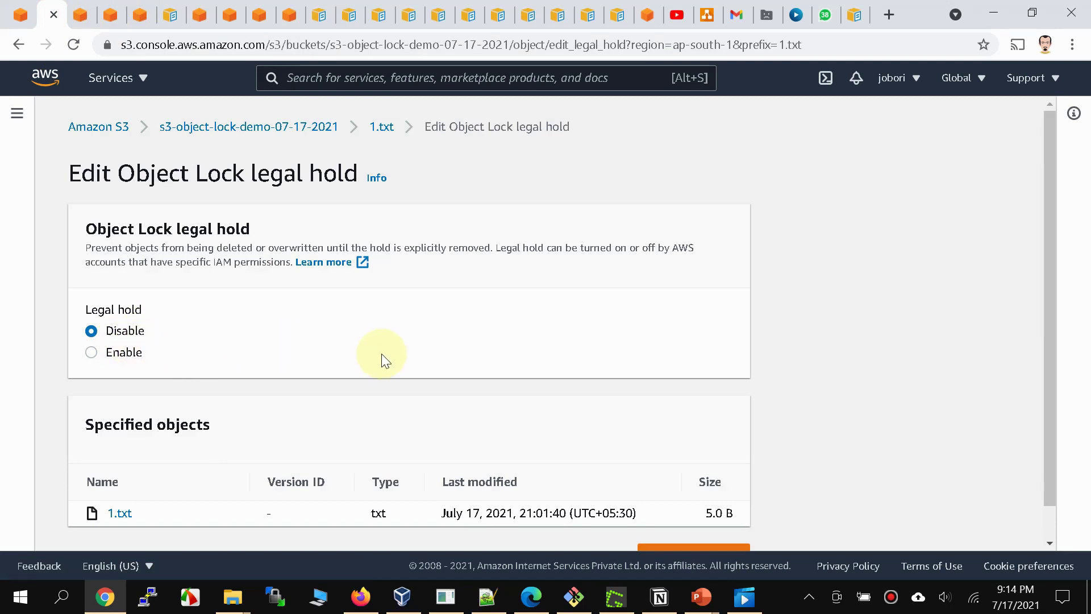
pyautogui.scroll(-1, 392, 362)
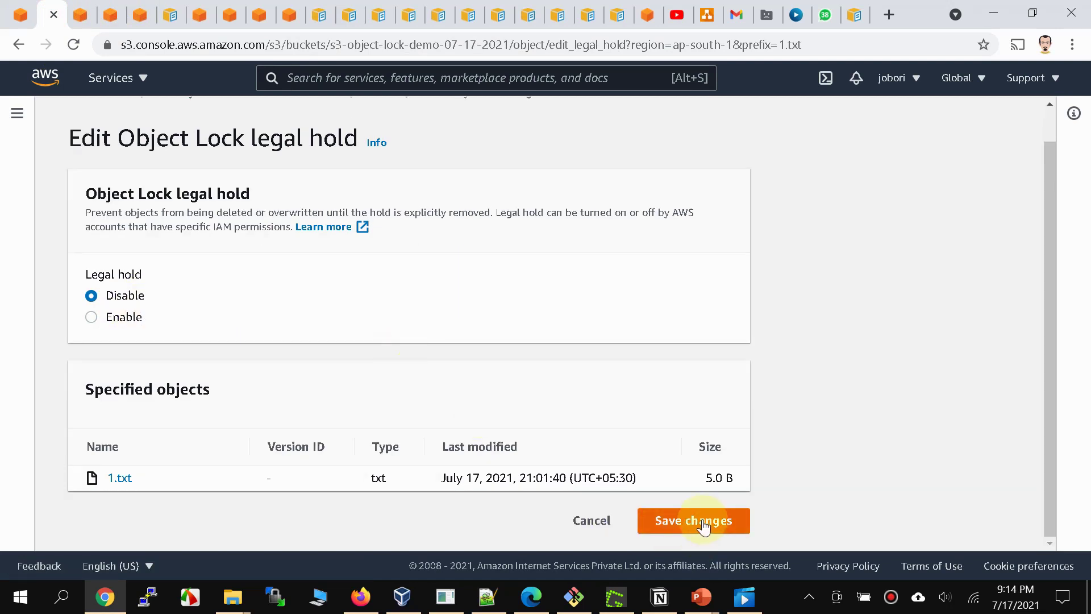
pyautogui.click(686, 526)
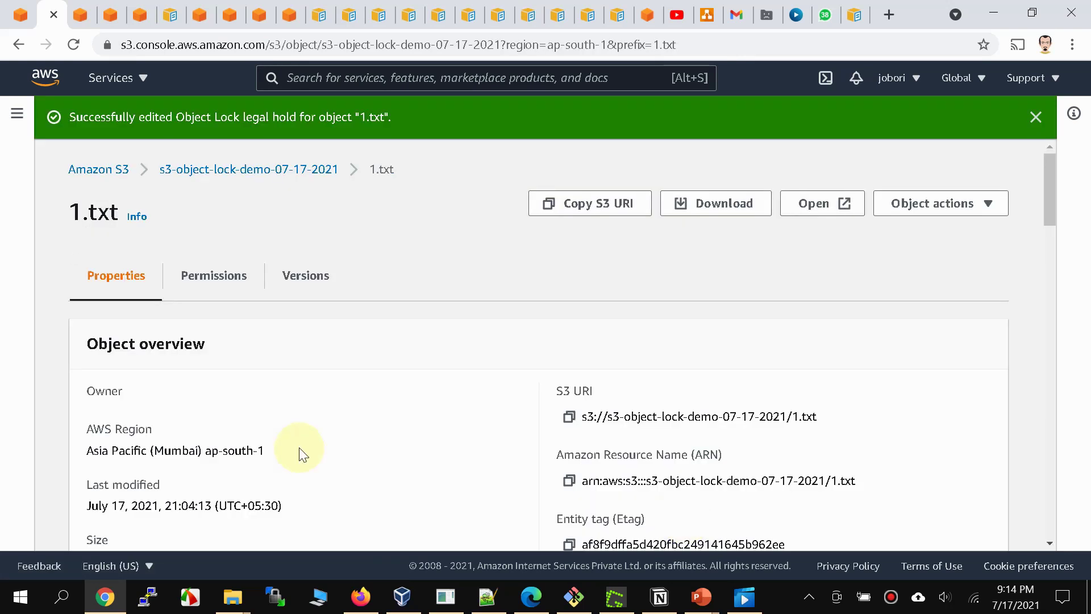
# Check the Object Lock legal hold and retention settings in the properties of 1.txt
pyautogui.scroll(-15, 299, 448)
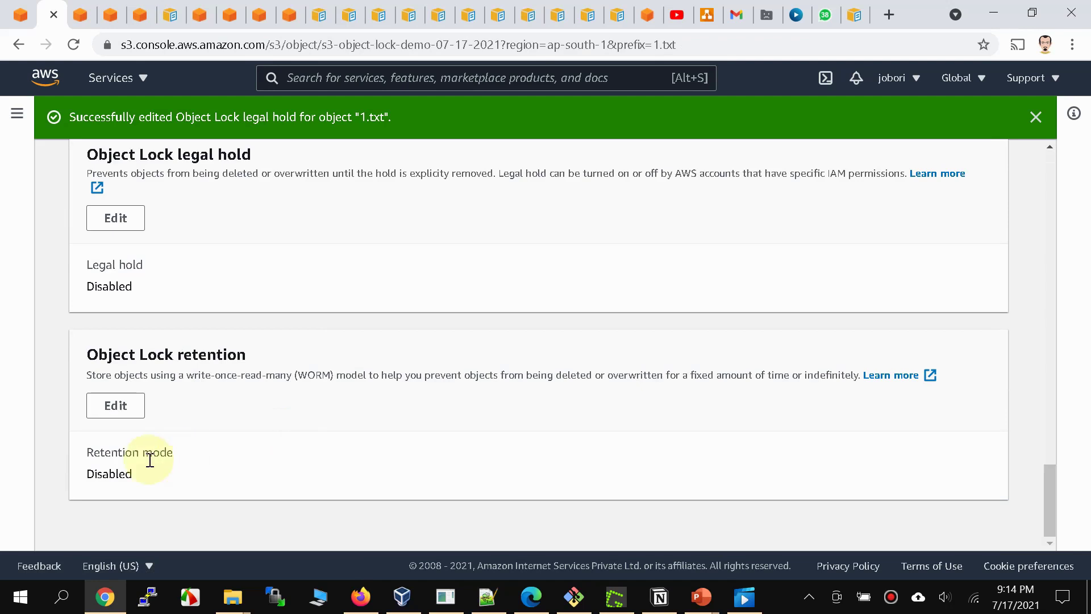
pyautogui.scroll(6, 272, 398)
pyautogui.scroll(10, 272, 398)
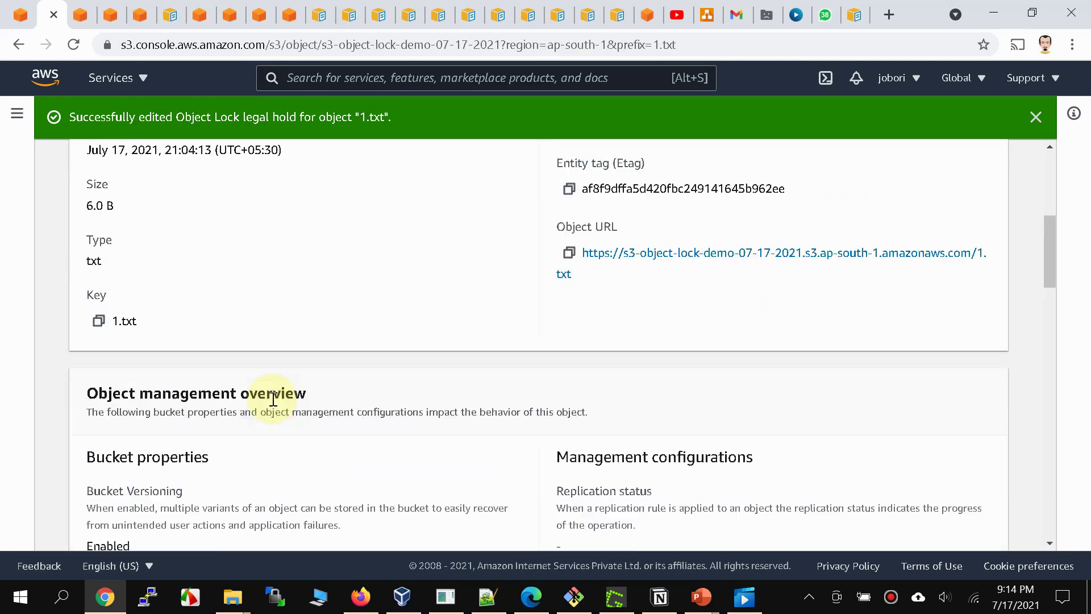
# Open the older 5.0 B version of 1.txt from the object's version list
pyautogui.scroll(1, 273, 401)
pyautogui.scroll(-5, 273, 401)
pyautogui.scroll(3, 273, 401)
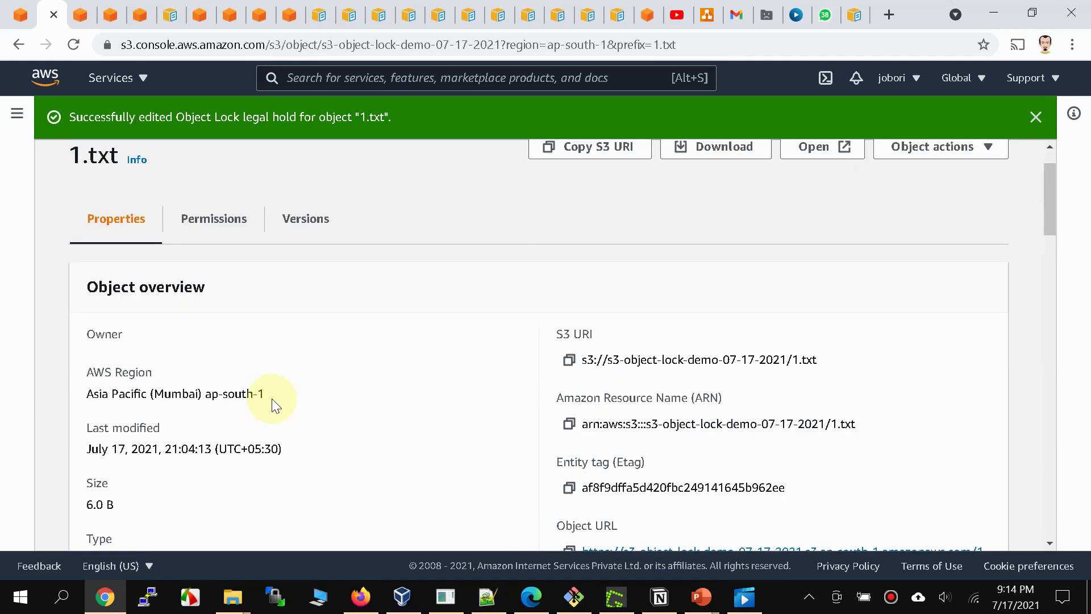
pyautogui.scroll(1, 272, 398)
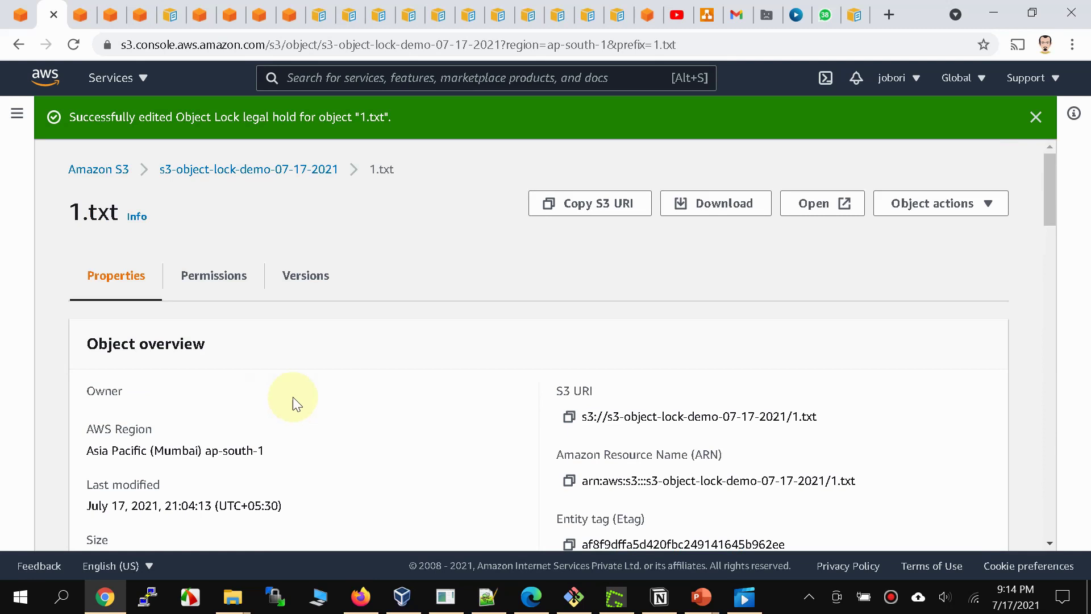
pyautogui.click(303, 271)
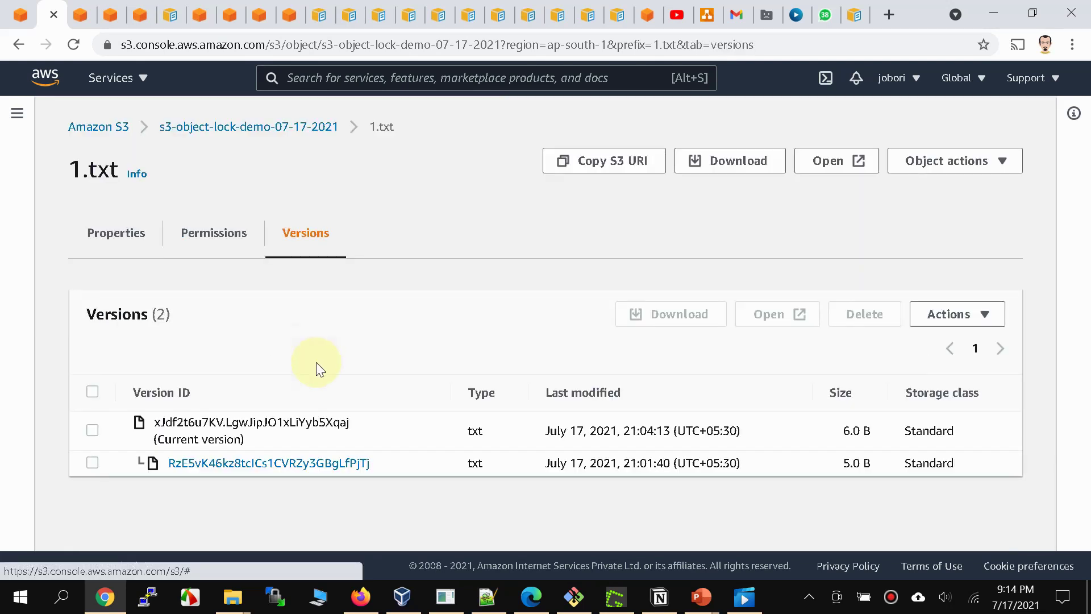
pyautogui.click(284, 462)
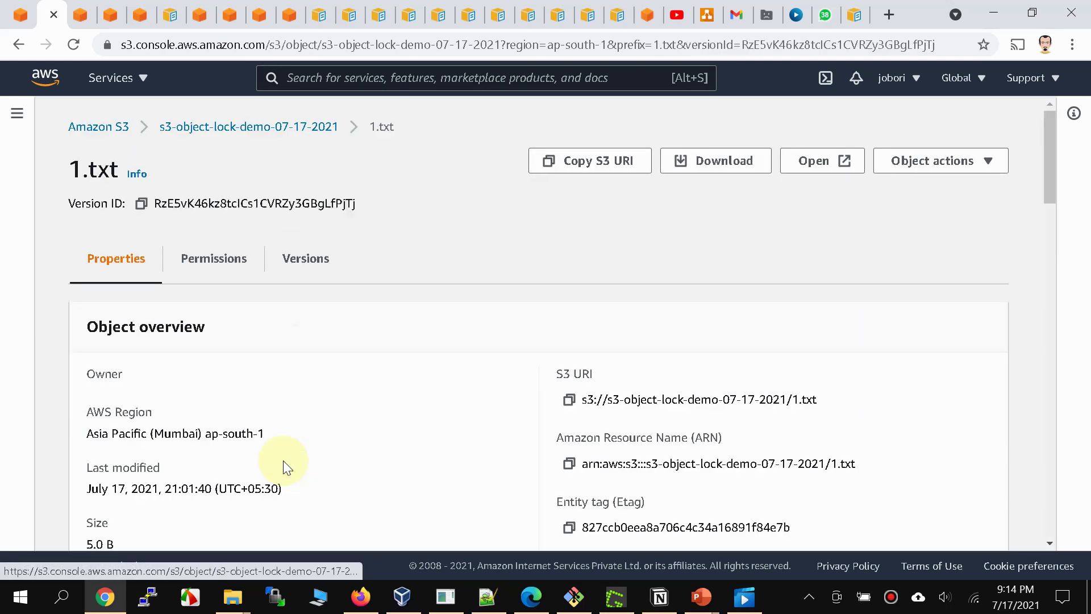
# Disable the Object Lock legal hold on this older version of 1.txt and save the change
pyautogui.scroll(-15, 333, 427)
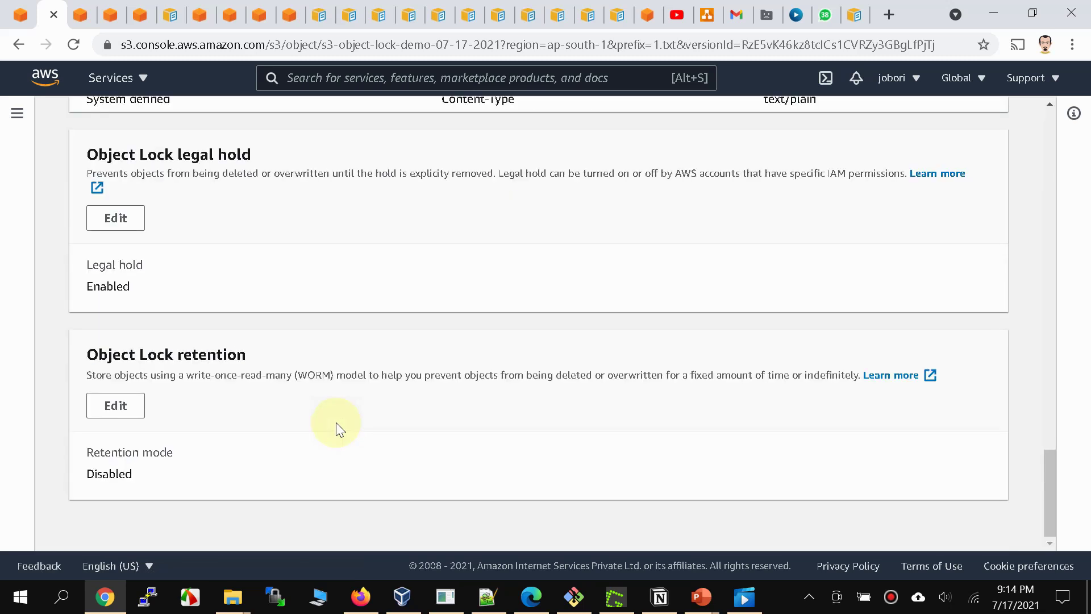
pyautogui.click(116, 218)
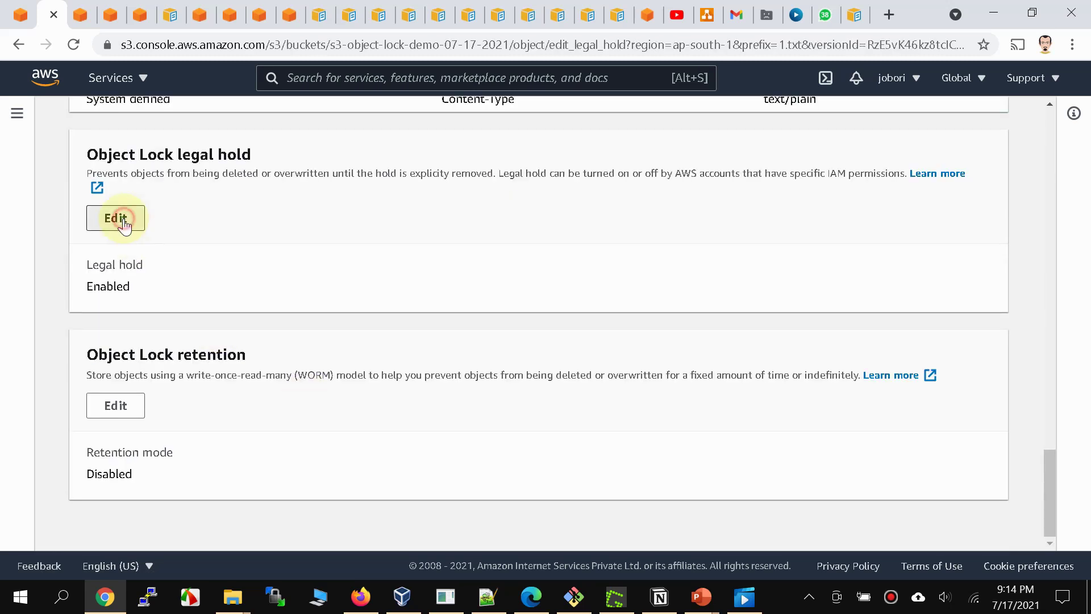
pyautogui.click(118, 333)
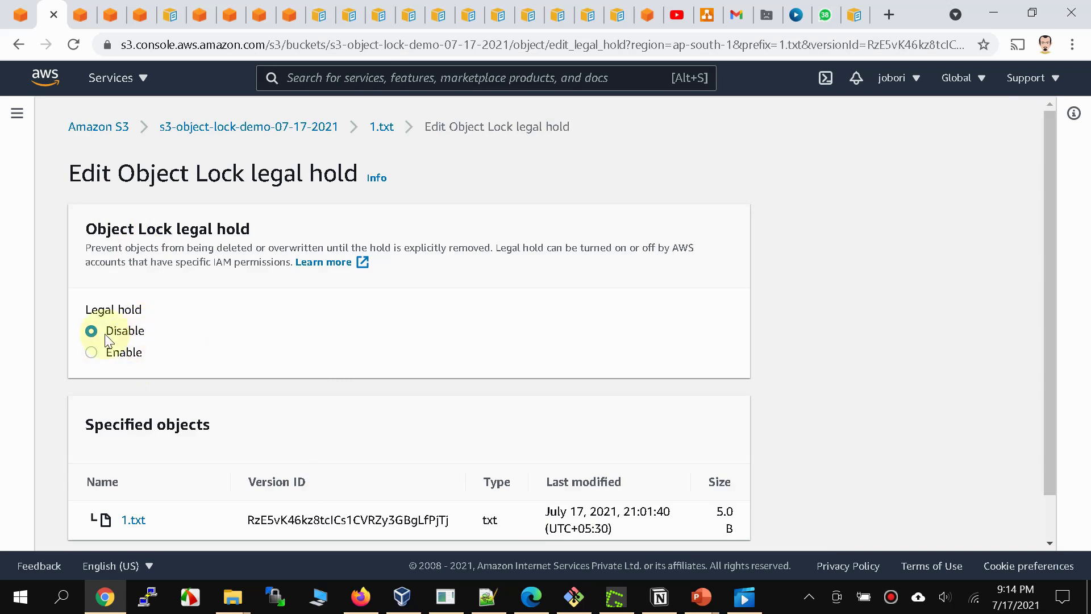
pyautogui.scroll(-1, 312, 345)
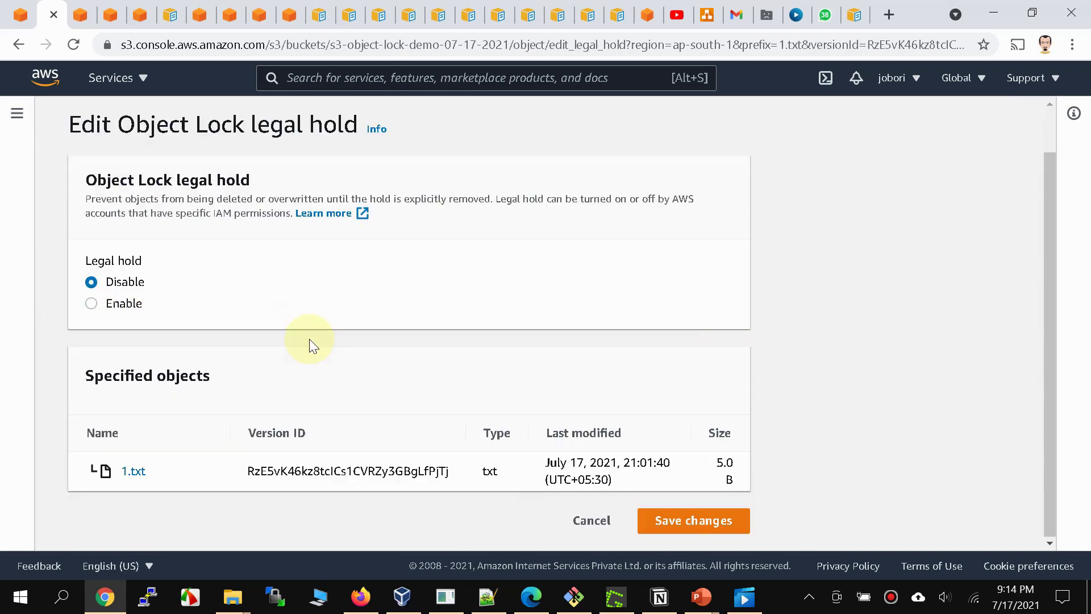
pyautogui.click(670, 515)
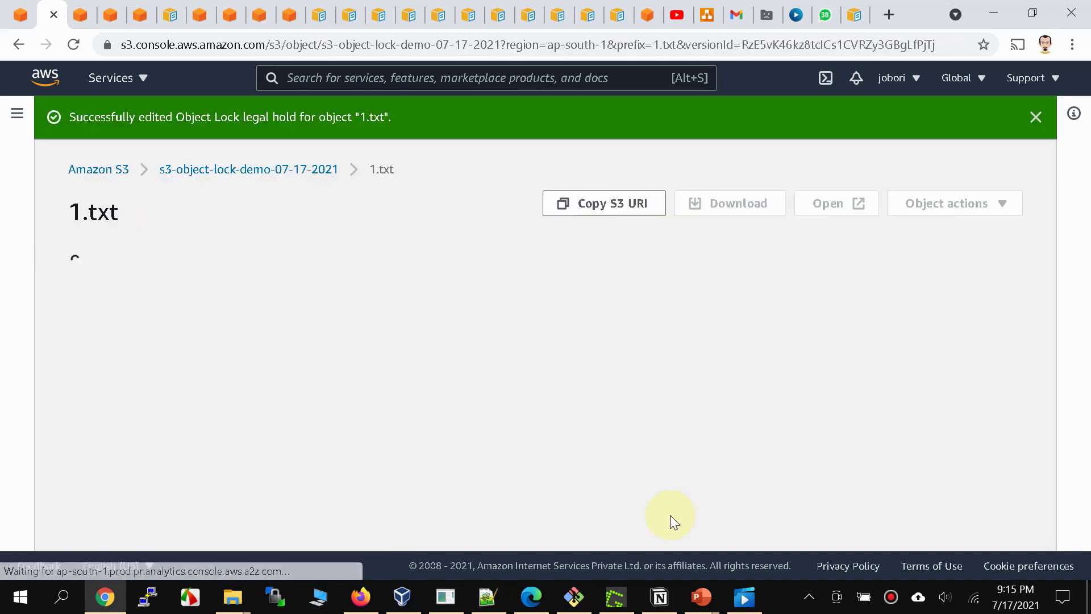
# Close the 1.txt browser tab, open the older version of 2.txt from the bucket's object list and start editing its Object Lock retention
pyautogui.click(10, 14)
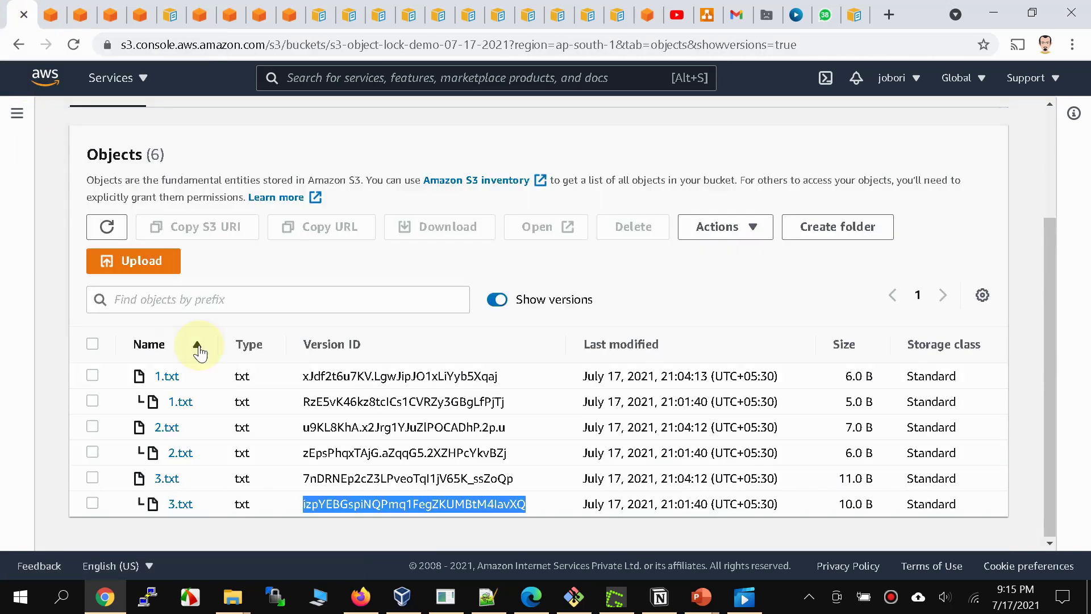
pyautogui.click(181, 453)
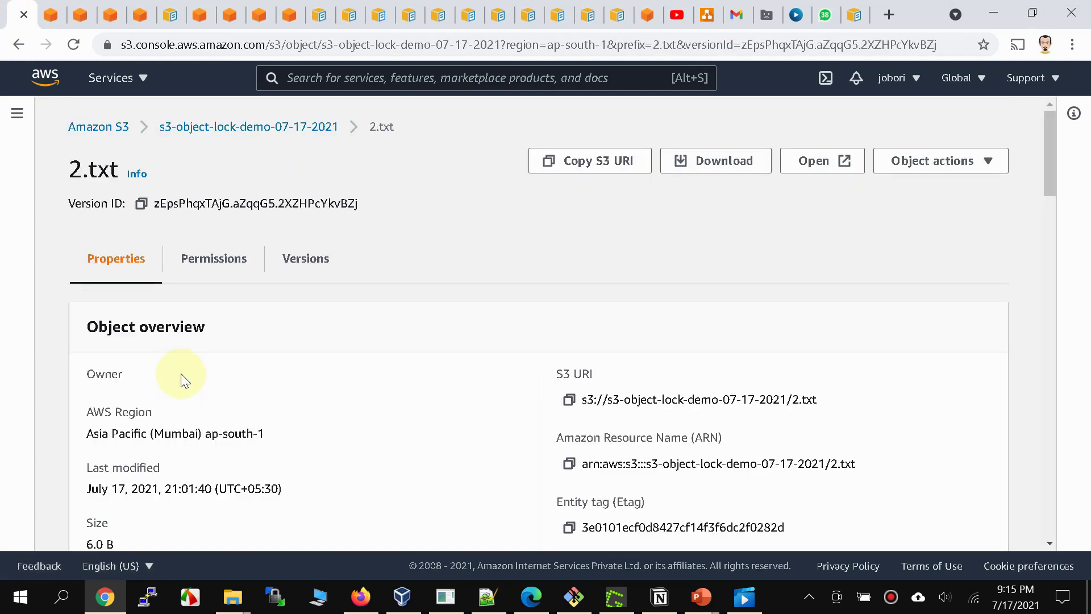
pyautogui.click(304, 263)
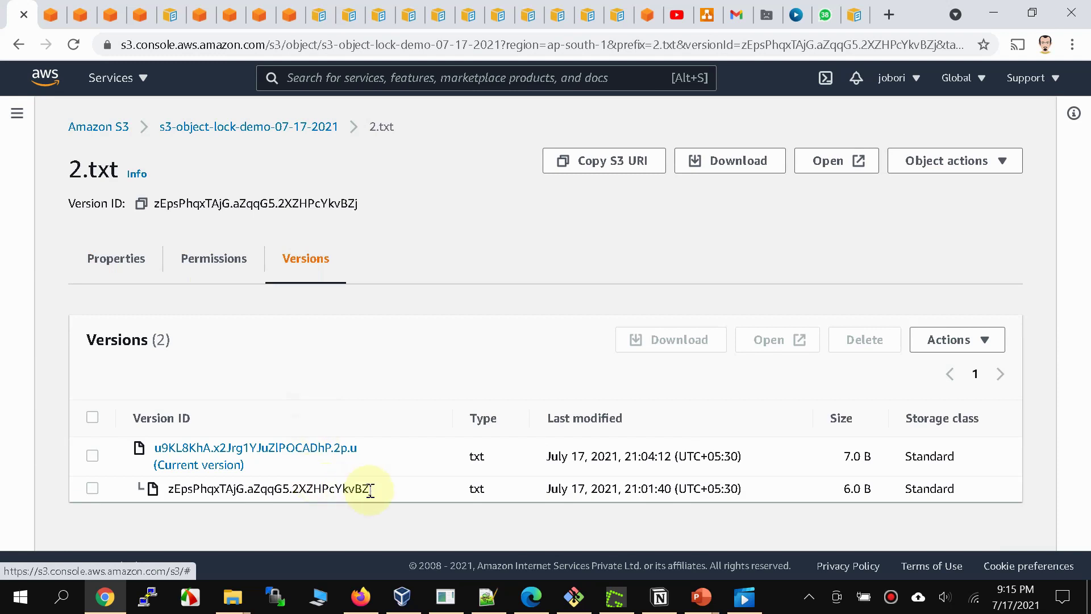
pyautogui.click(112, 261)
pyautogui.scroll(-20, 270, 330)
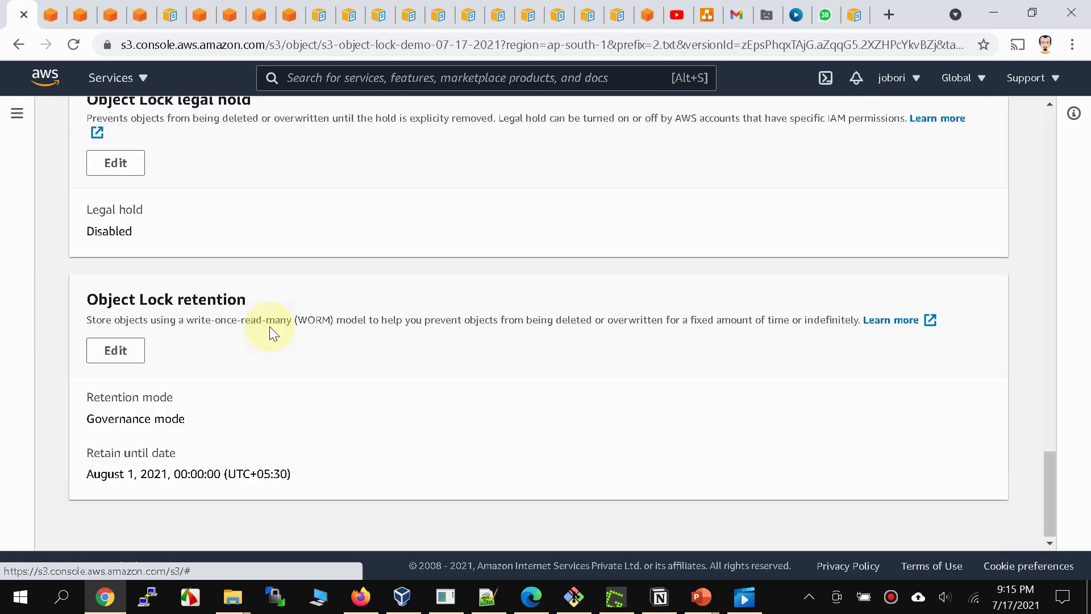
pyautogui.click(114, 349)
pyautogui.click(114, 318)
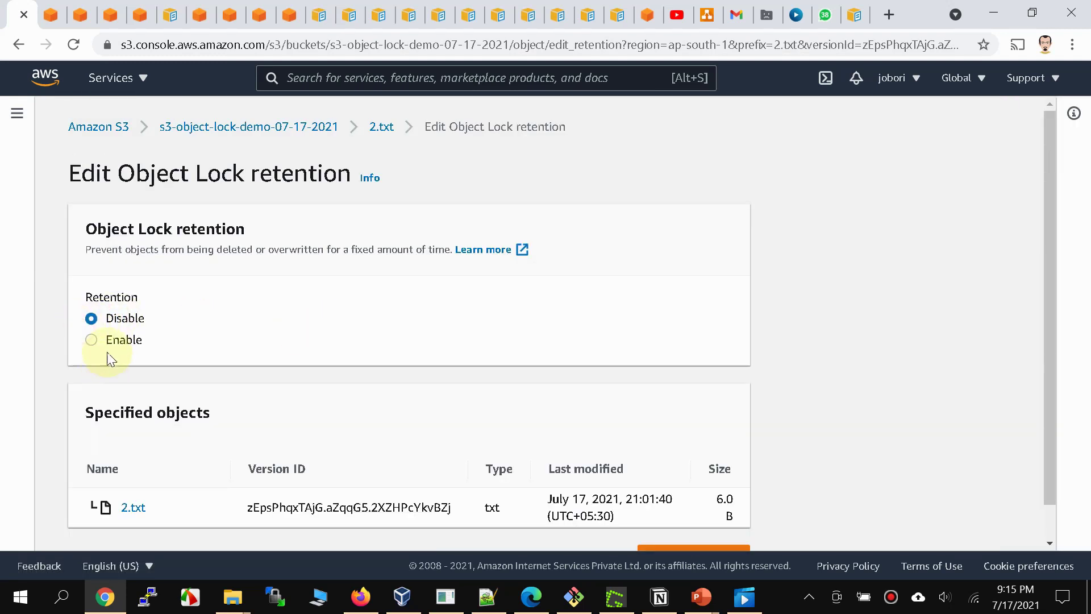
pyautogui.click(123, 342)
pyautogui.scroll(-5, 295, 395)
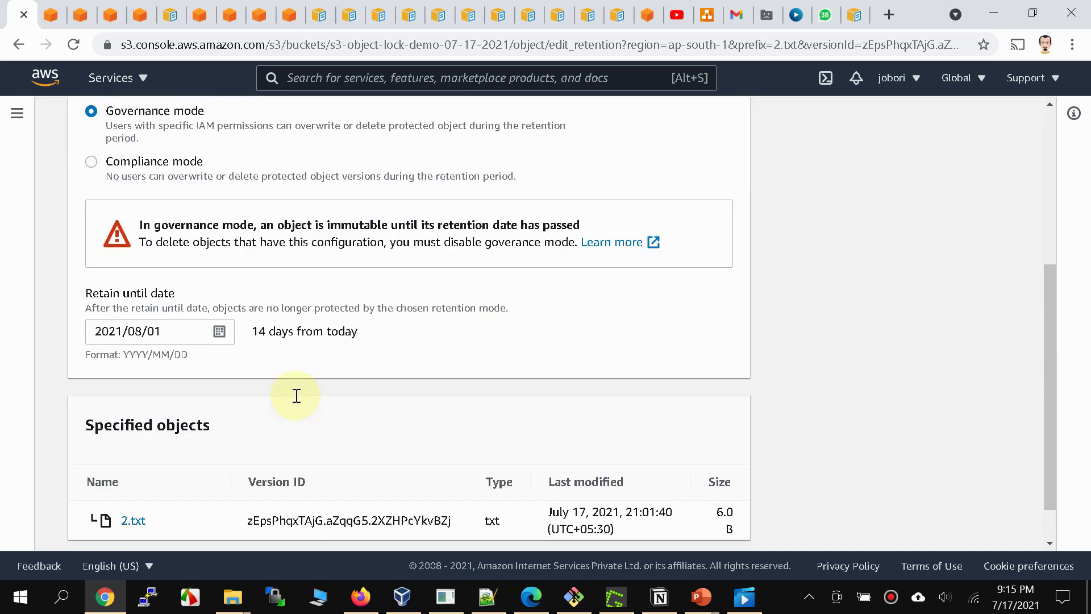
pyautogui.scroll(1, 204, 390)
pyautogui.click(219, 388)
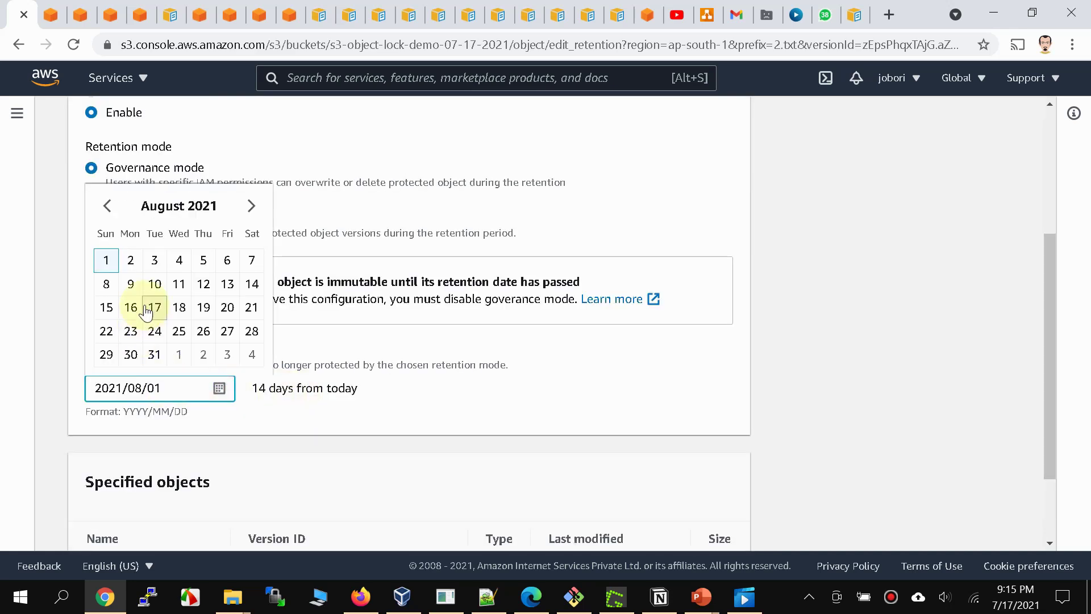
pyautogui.click(489, 388)
pyautogui.scroll(4, 244, 308)
# Disable the Object Lock retention on the older version of 2.txt and save the change
pyautogui.click(96, 318)
pyautogui.scroll(-1, 502, 367)
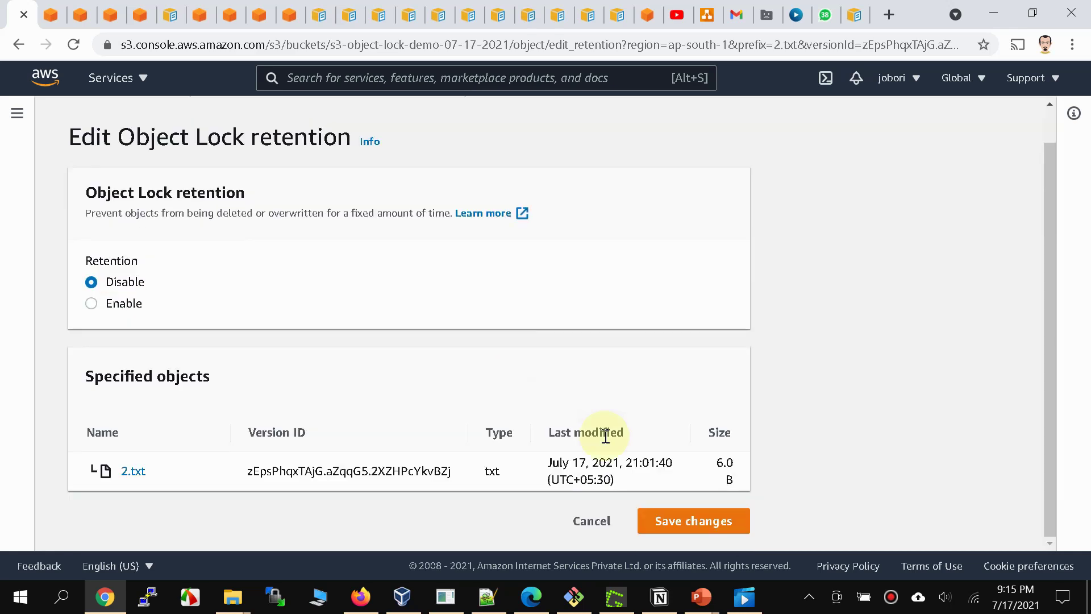
pyautogui.click(674, 517)
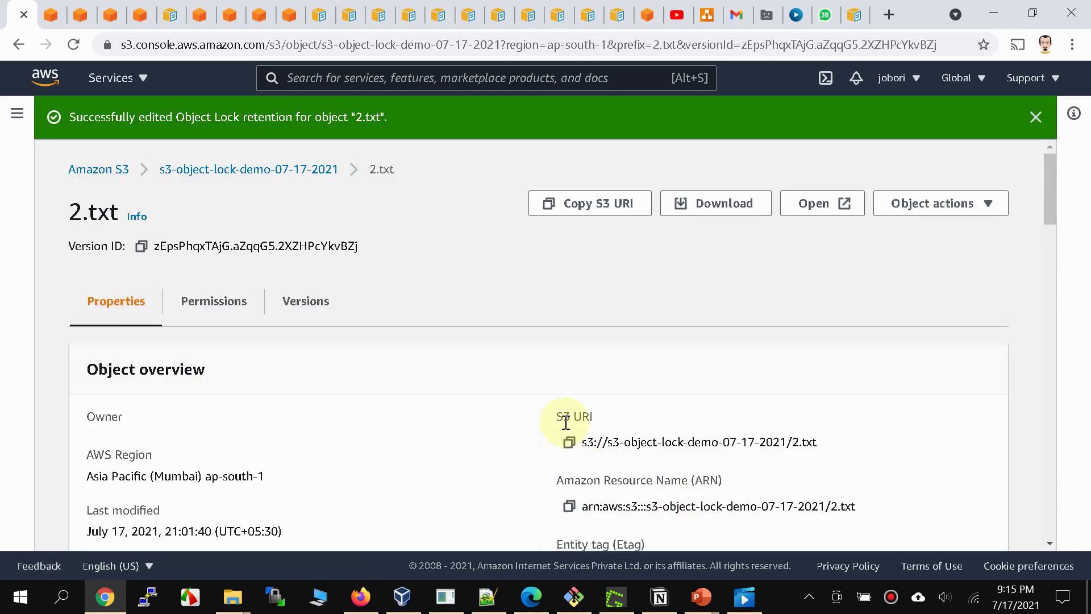
# Return to the s3-object-lock-demo-07-17-2021 bucket, open 3.txt and check the Object Lock settings of its current version
pyautogui.click(219, 170)
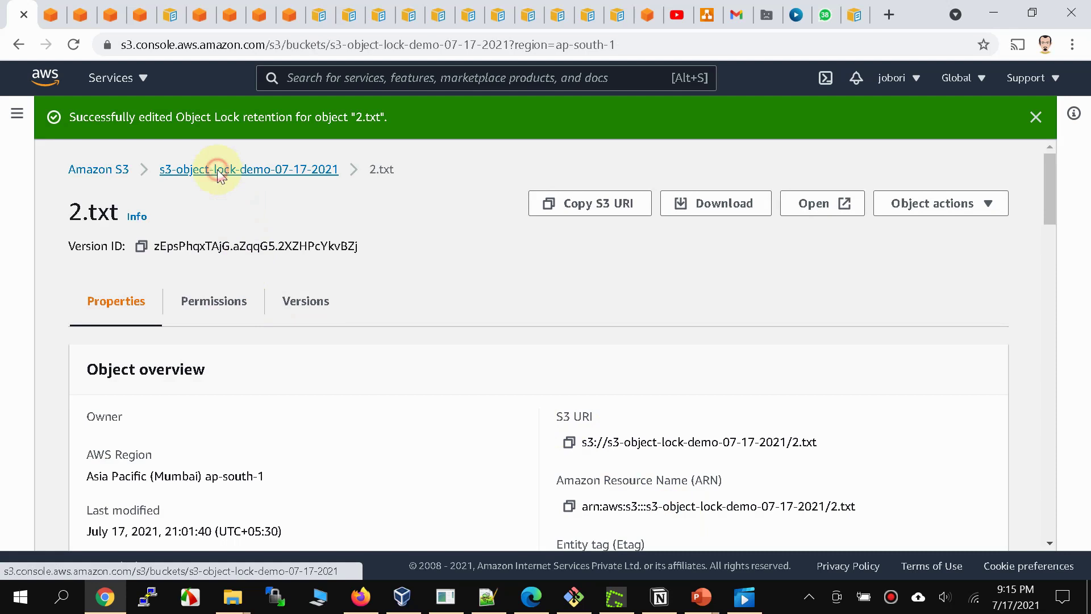
pyautogui.scroll(-1, 313, 369)
pyautogui.click(166, 504)
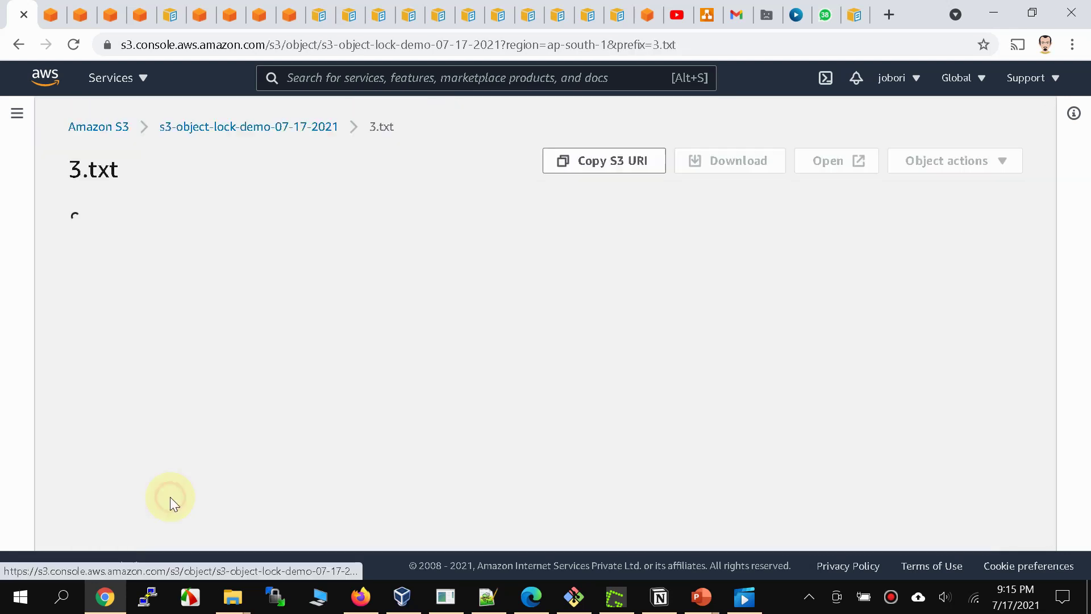
pyautogui.click(308, 243)
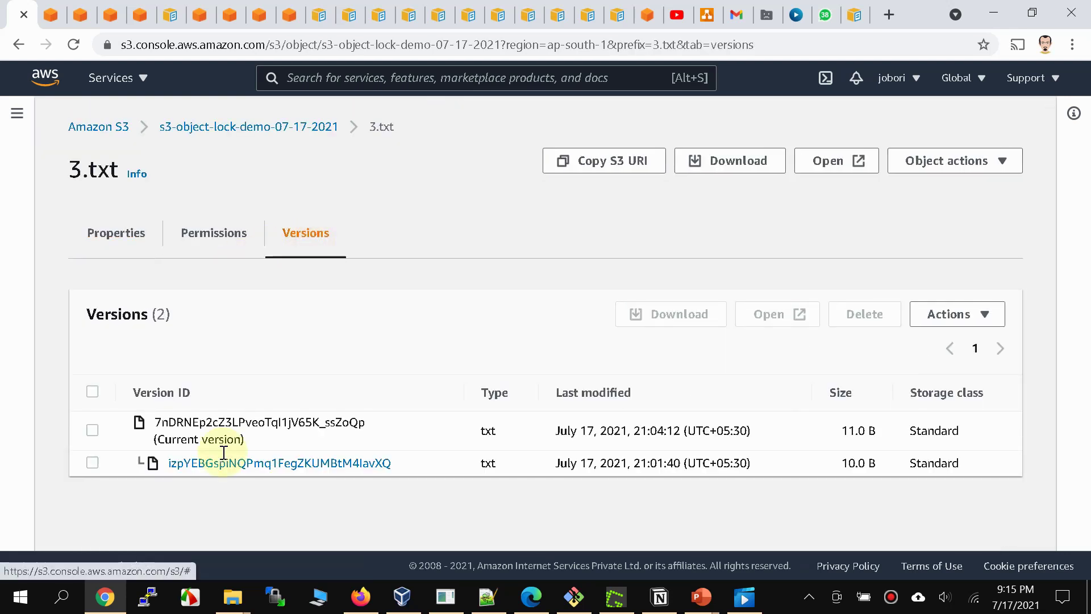
pyautogui.click(116, 233)
pyautogui.scroll(-20, 419, 369)
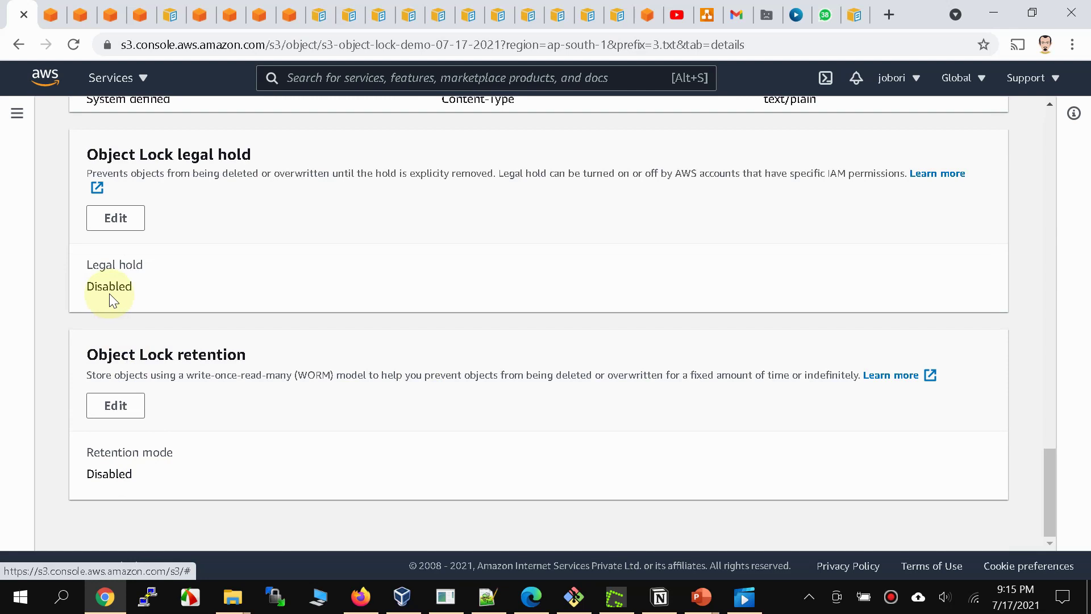
# Open the older version of 3.txt from its version list and check its Object Lock legal hold and retention settings
pyautogui.scroll(20, 109, 293)
pyautogui.click(258, 233)
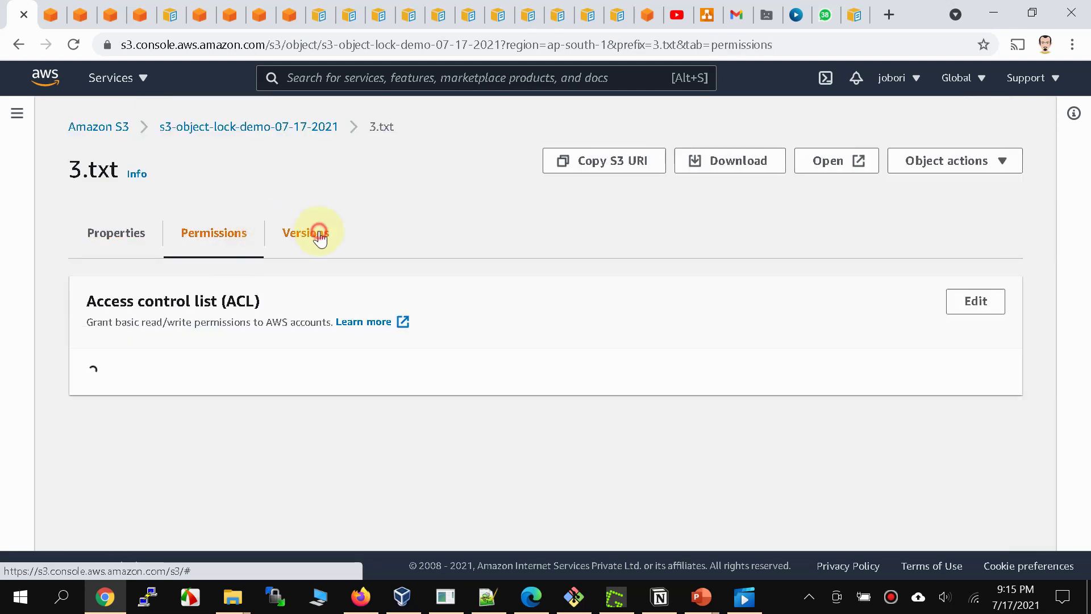
pyautogui.click(312, 233)
pyautogui.click(227, 463)
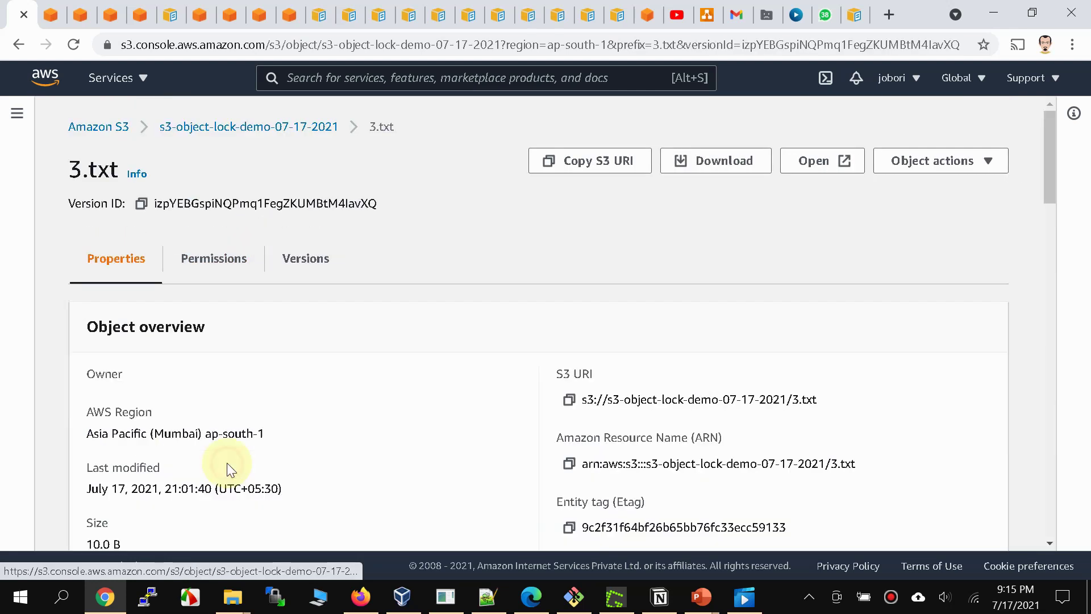
pyautogui.scroll(-20, 298, 386)
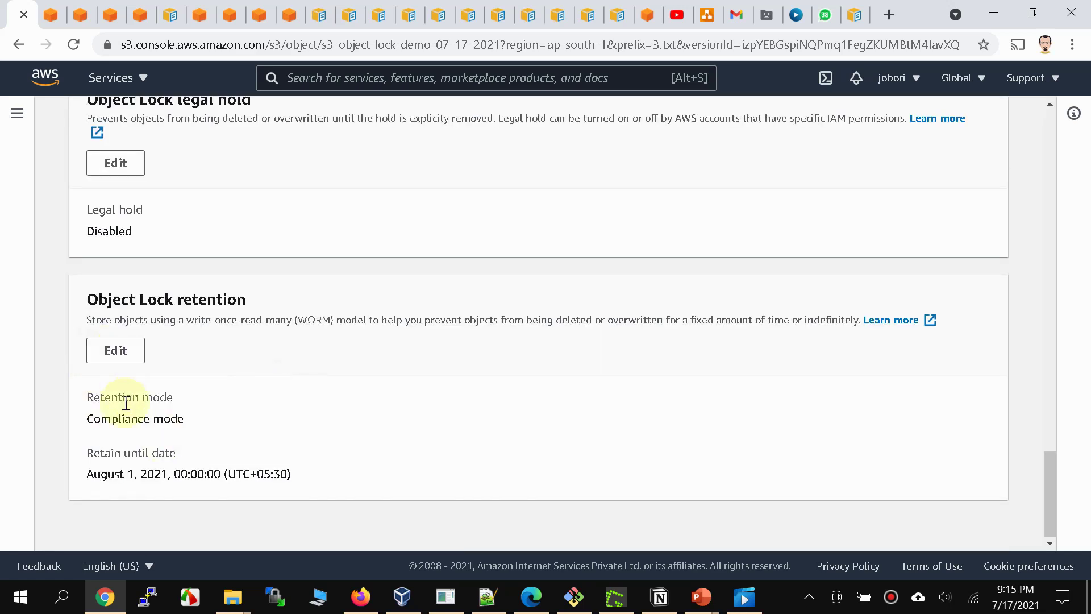
# Review the editable Object Lock retention options and retain until date for the older version of 3.txt, and leave without saving
pyautogui.click(117, 350)
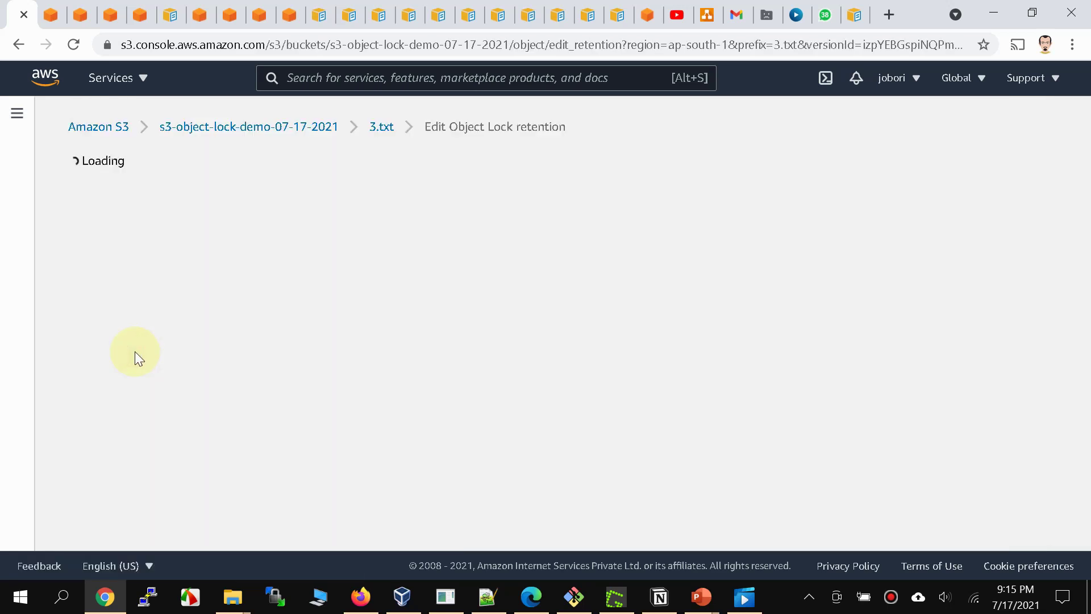
pyautogui.scroll(-3, 352, 421)
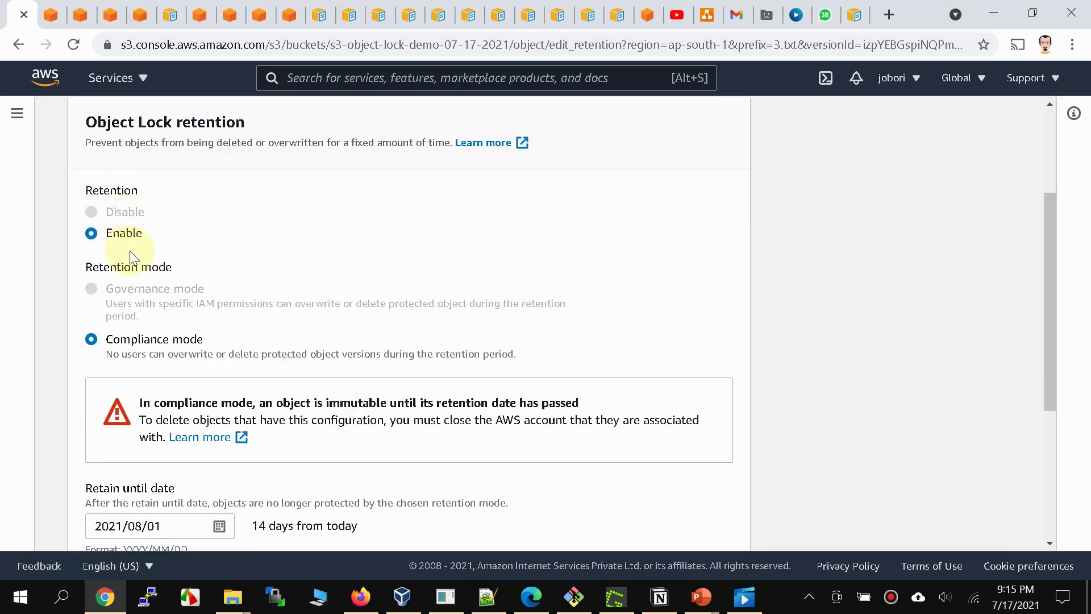
pyautogui.scroll(-4, 230, 329)
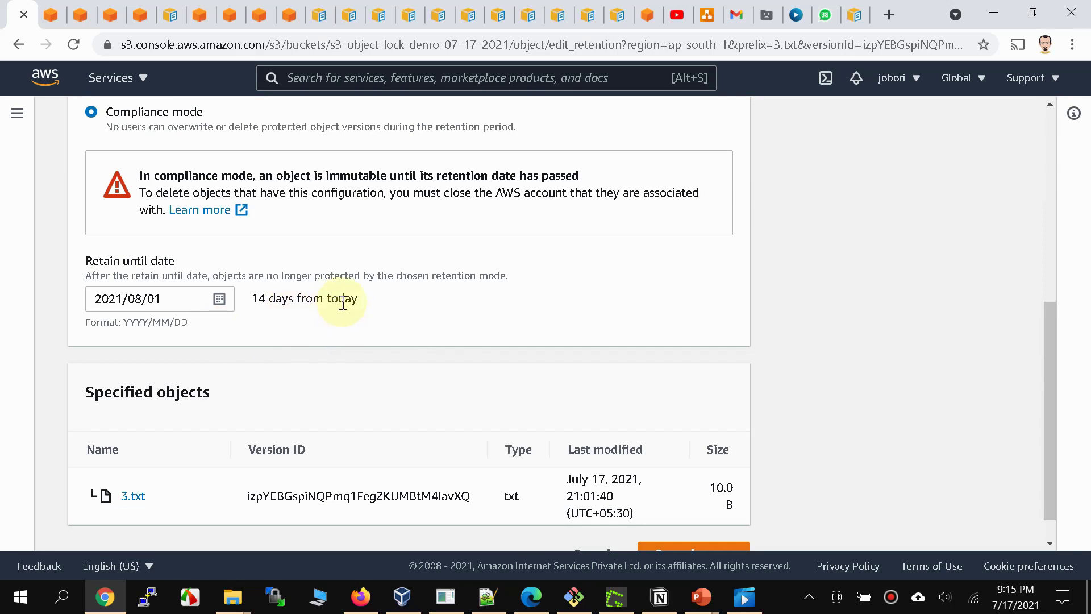
pyautogui.scroll(-1, 343, 303)
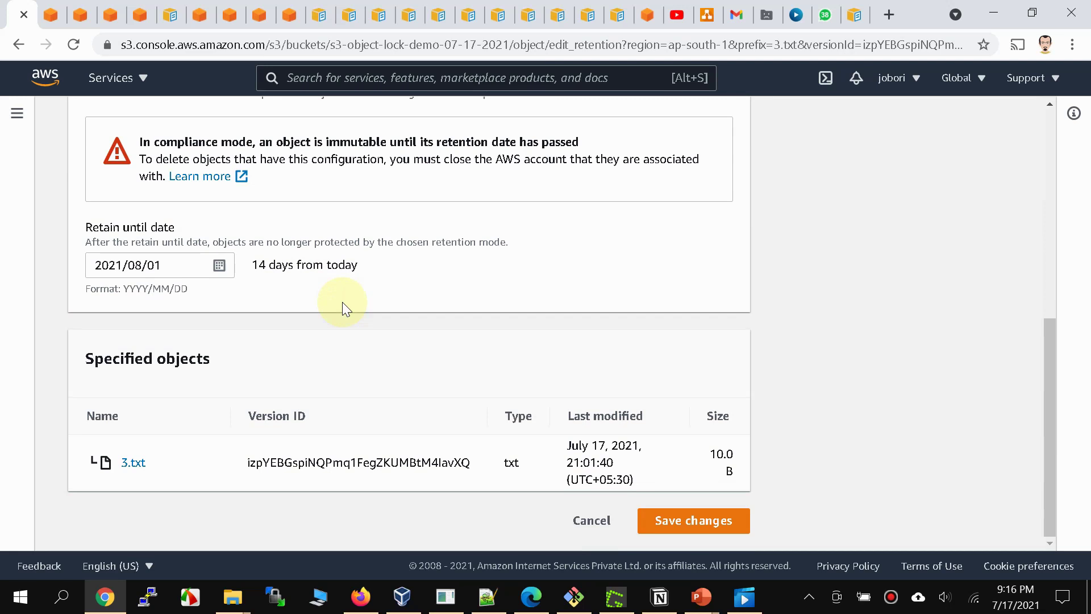
pyautogui.click(589, 519)
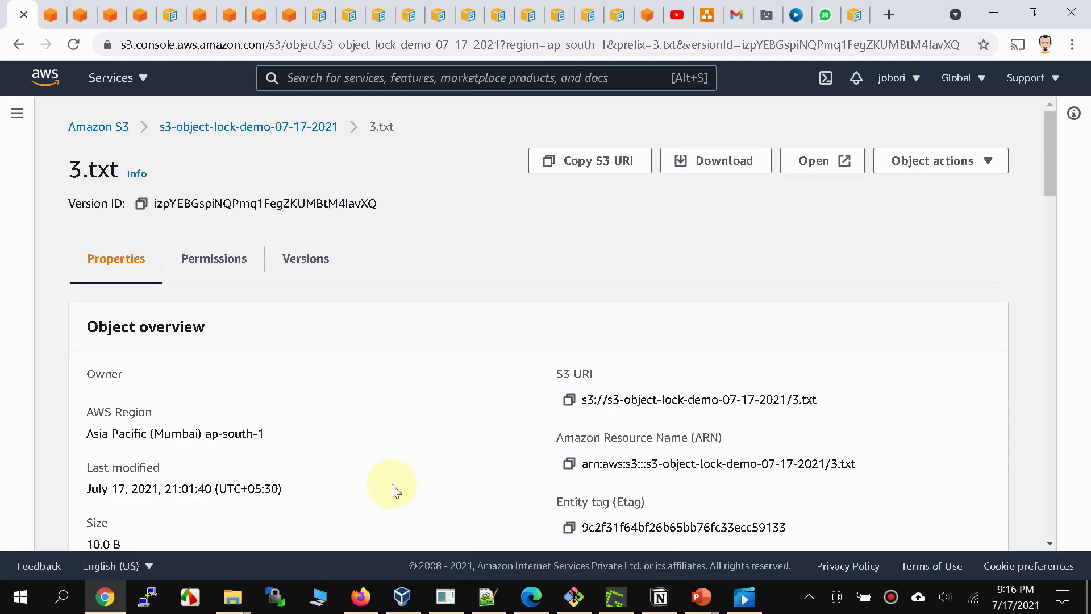
# Switch to the Git Bash terminal and rerun the aws s3api delete-object command for the older version of 1.txt
pyautogui.moveTo(575, 602)
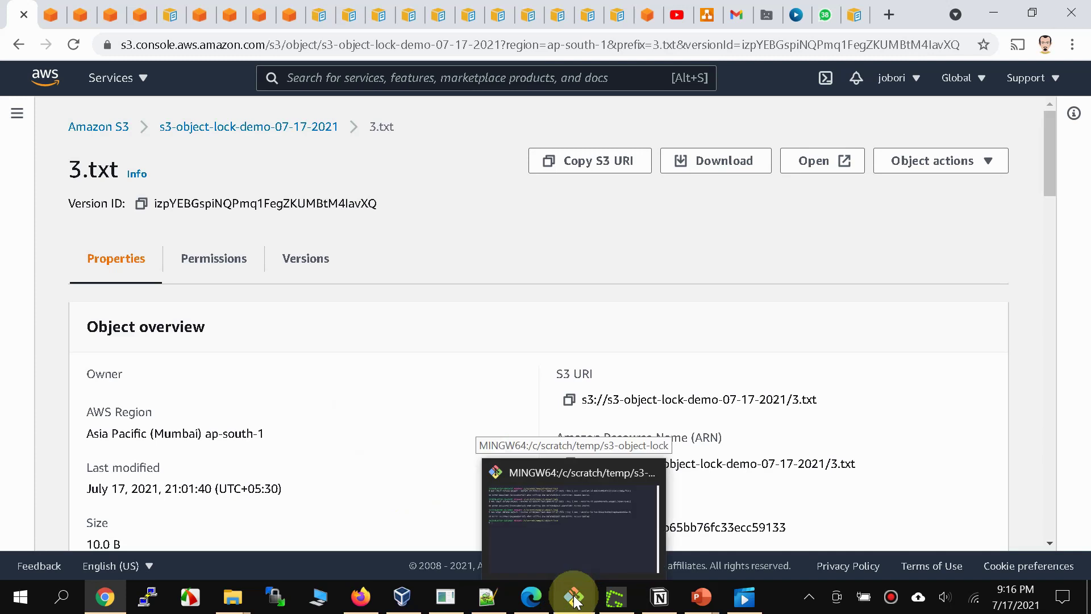
pyautogui.click(574, 597)
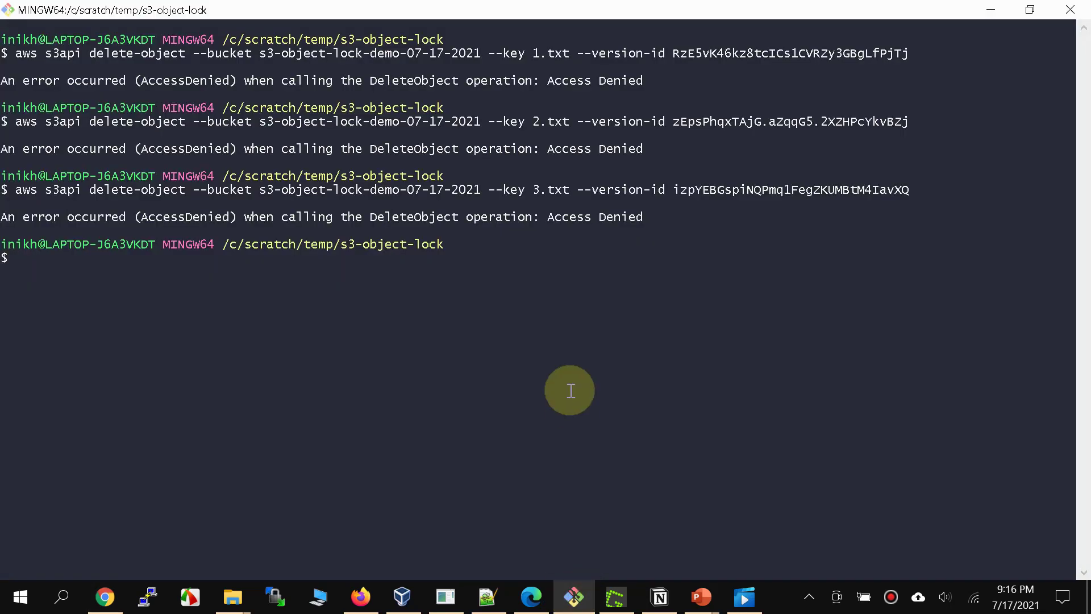
pyautogui.press('Up')
pyautogui.press('Up')
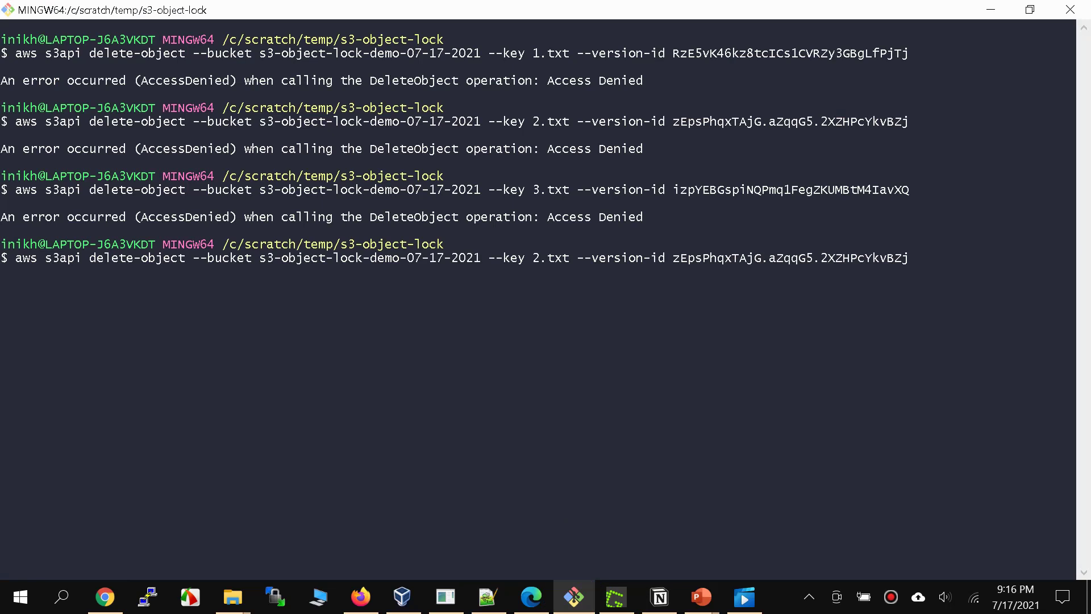
pyautogui.press('Up')
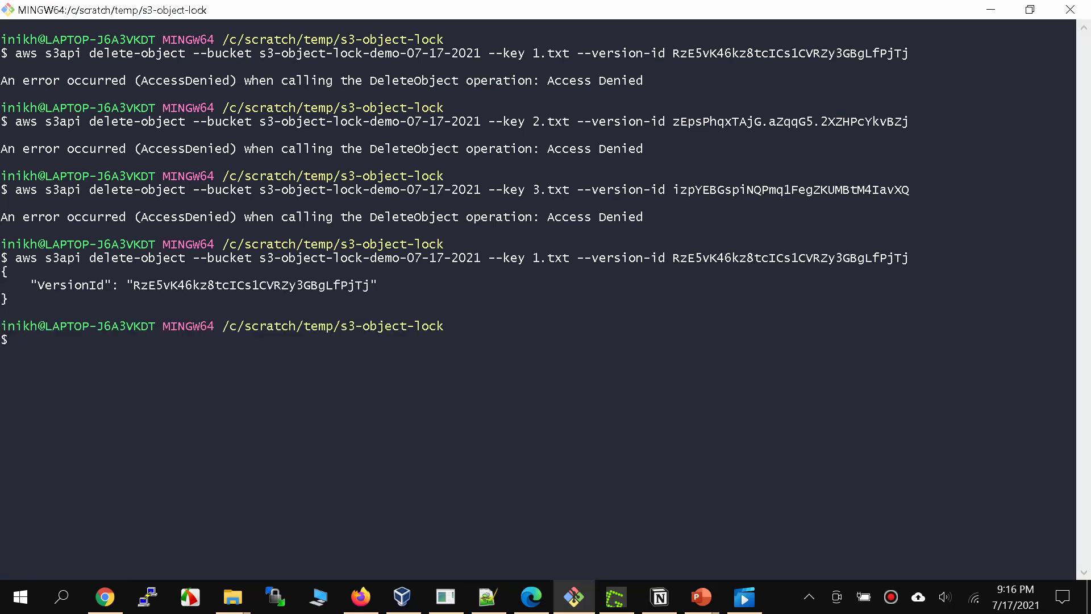
# Rerun the aws s3api delete-object command for the older version of 2.txt
pyautogui.press('Up')
pyautogui.press('Up')
pyautogui.press('Up')
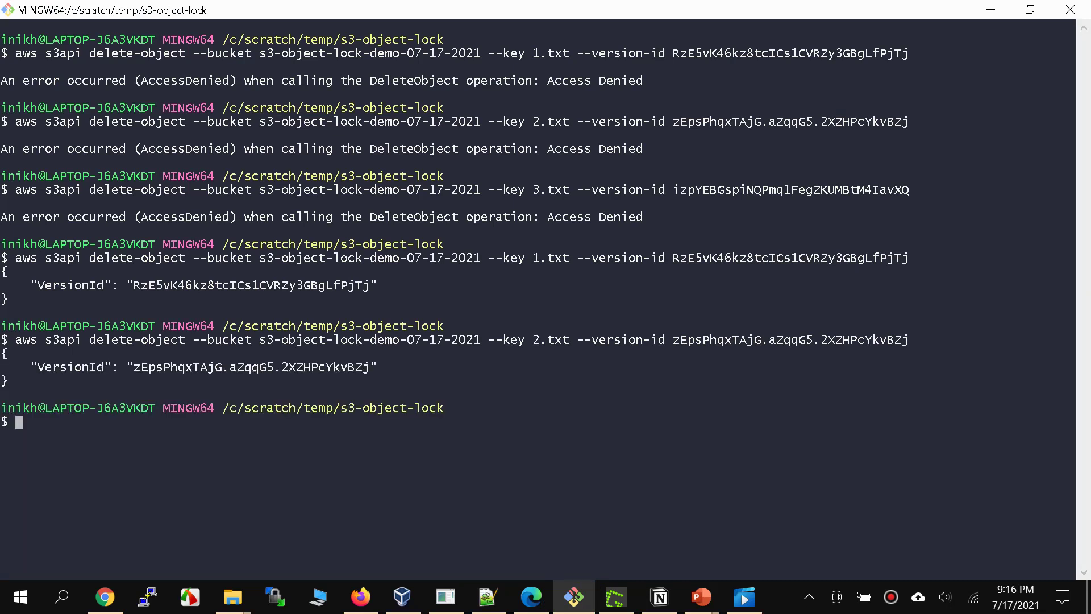
# Rerun the aws s3api delete-object command for the older version of 3.txt
pyautogui.press('Up')
pyautogui.press('Up')
pyautogui.press('Up')
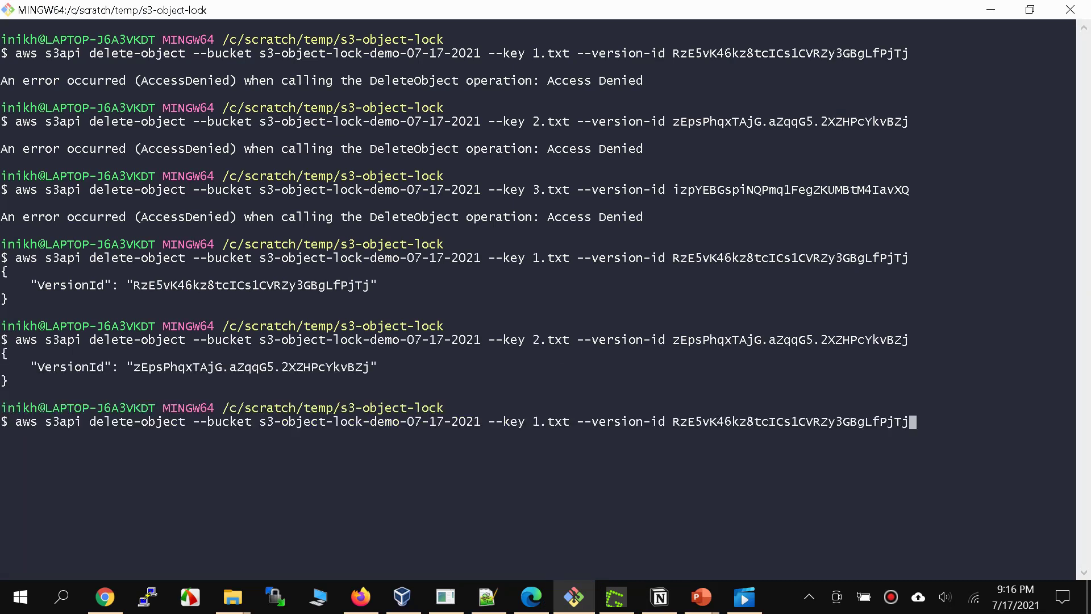
pyautogui.press('Return')
# Switch to Chrome, open the s3-object-lock-demo-07-17-2021 bucket and show all object versions
pyautogui.click(105, 597)
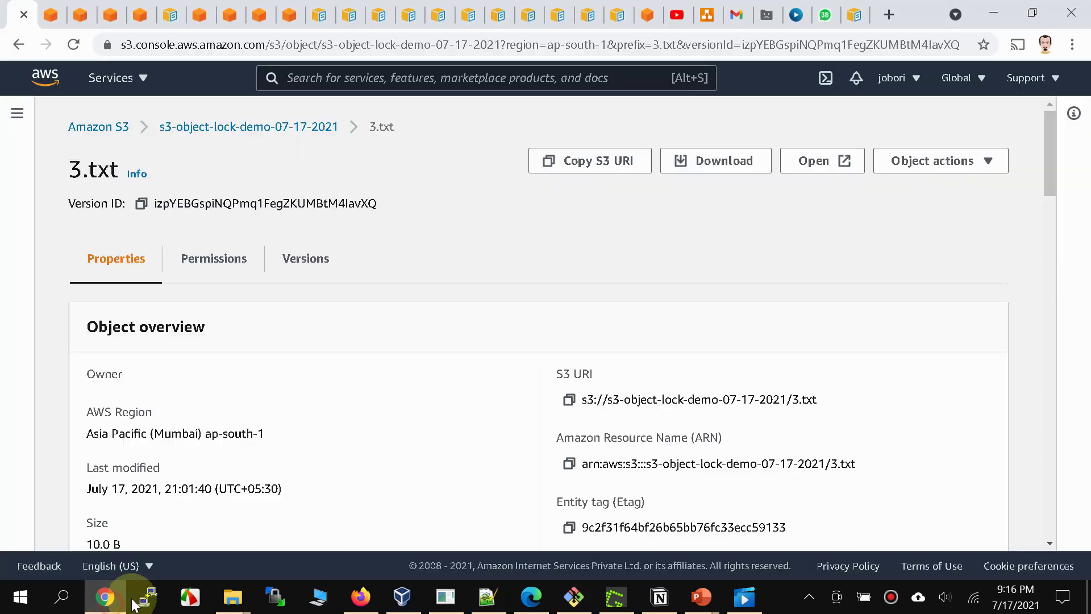
pyautogui.click(108, 126)
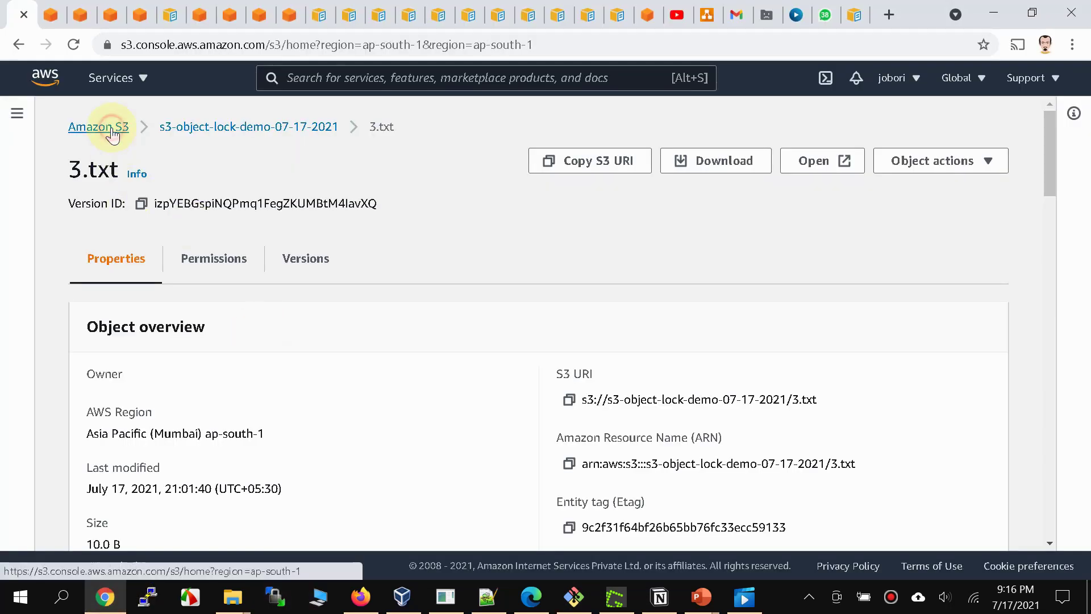
pyautogui.click(382, 446)
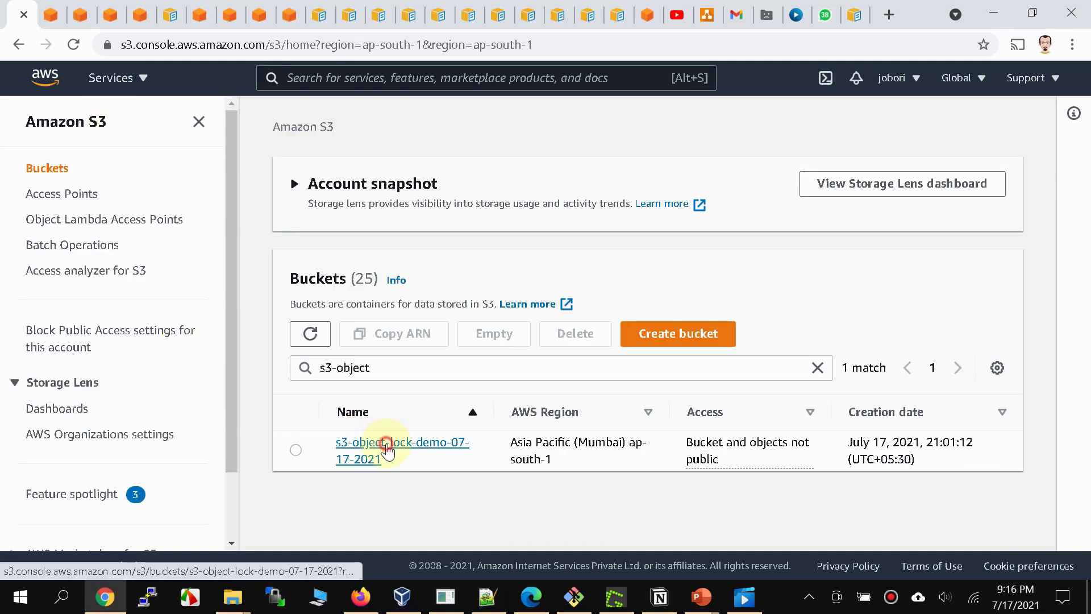
pyautogui.scroll(-1, 458, 396)
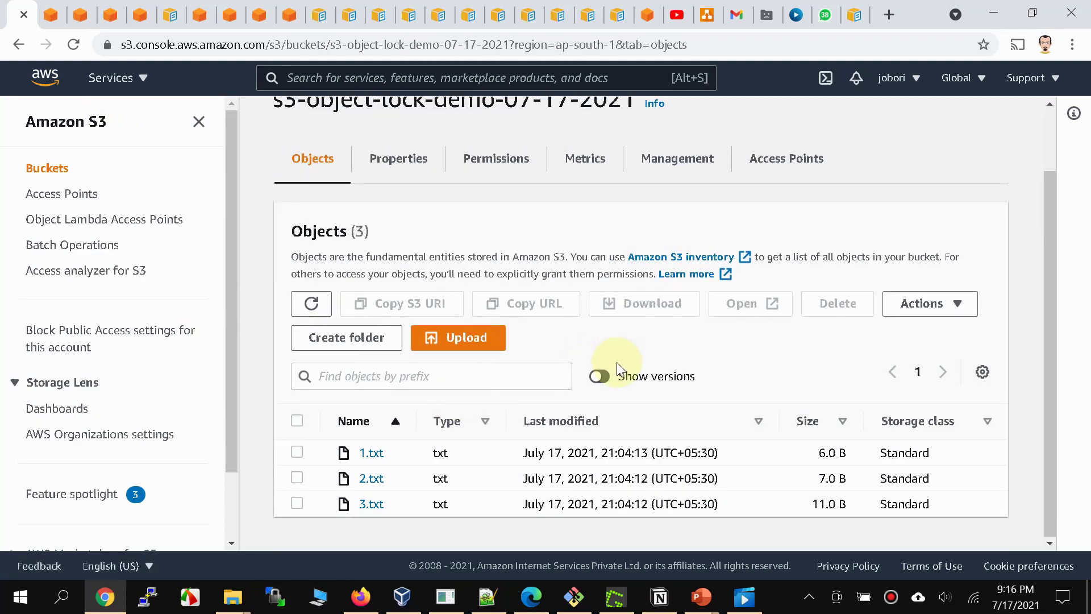
pyautogui.click(599, 376)
# Check which versions of 1.txt, 2.txt and 3.txt the bucket lists, collapsing the side navigation to widen the table
pyautogui.scroll(-3, 682, 392)
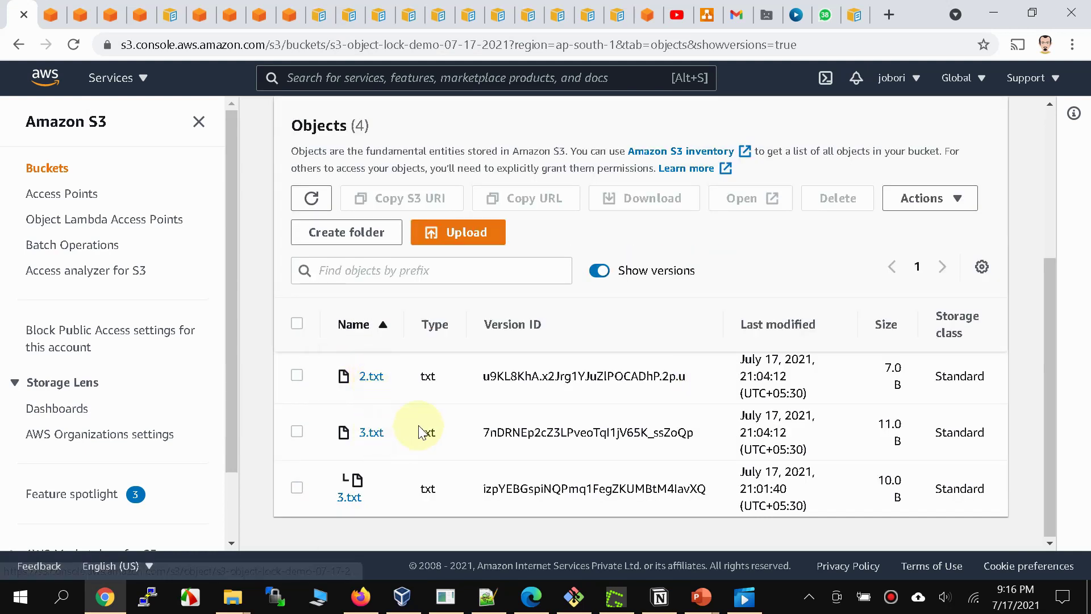
pyautogui.scroll(1, 418, 433)
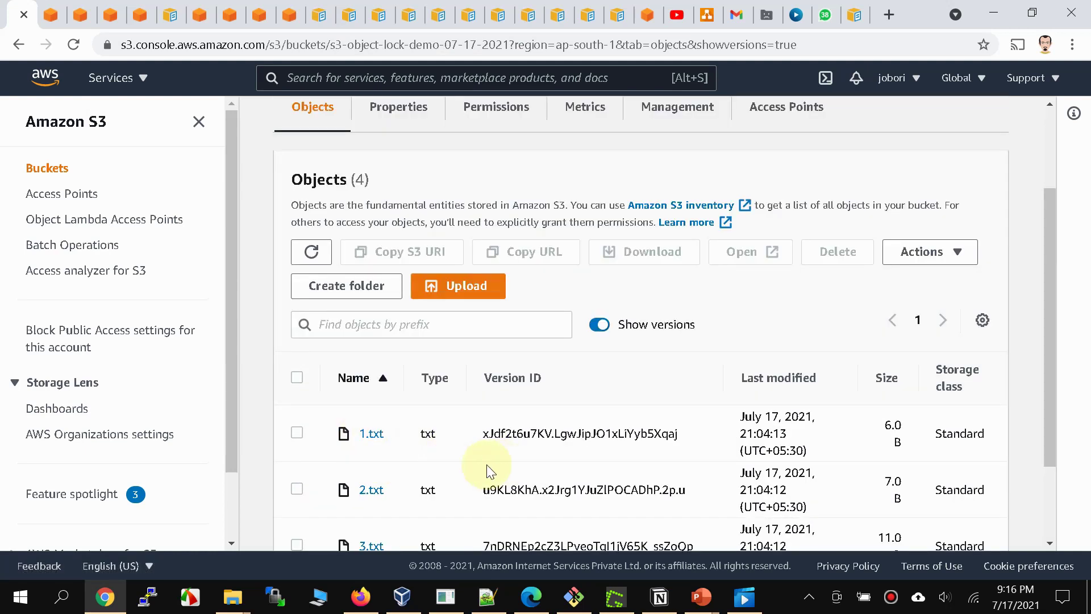
pyautogui.scroll(-1, 487, 470)
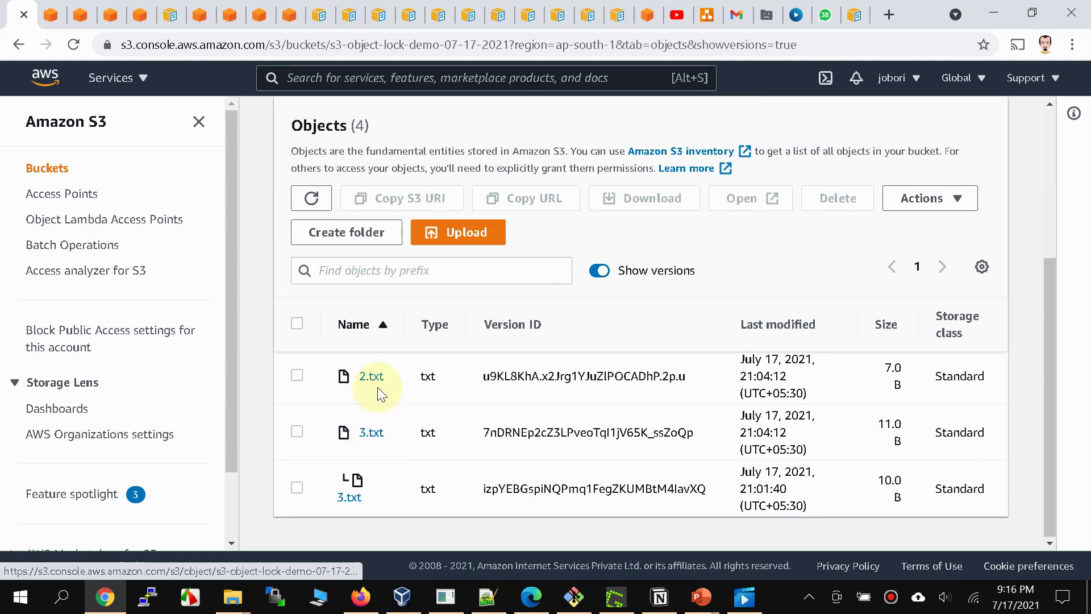
pyautogui.click(199, 121)
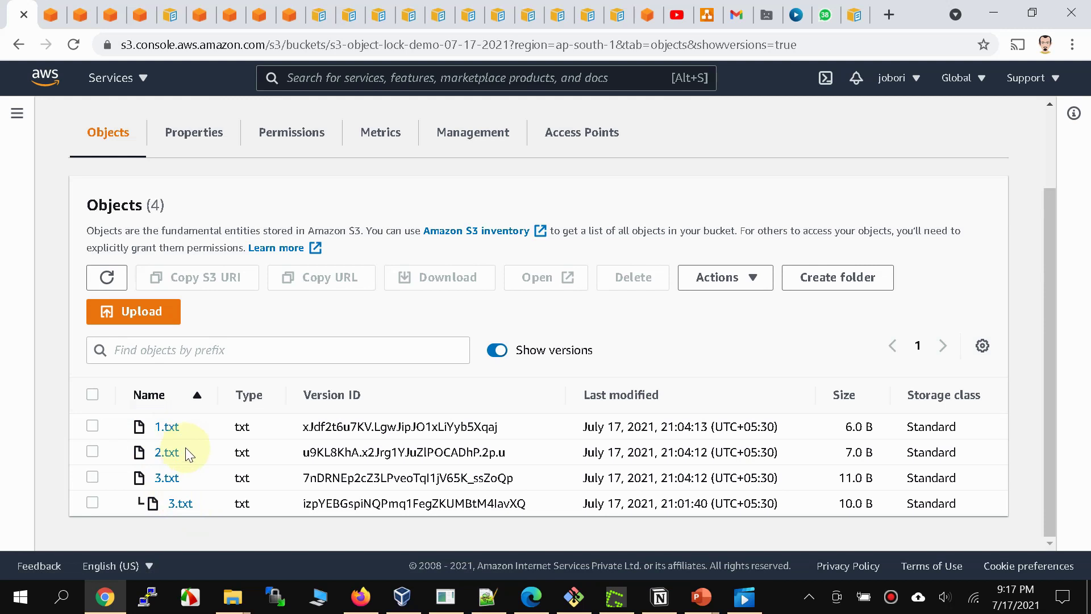
pyautogui.press('F7')
pyautogui.click(712, 178)
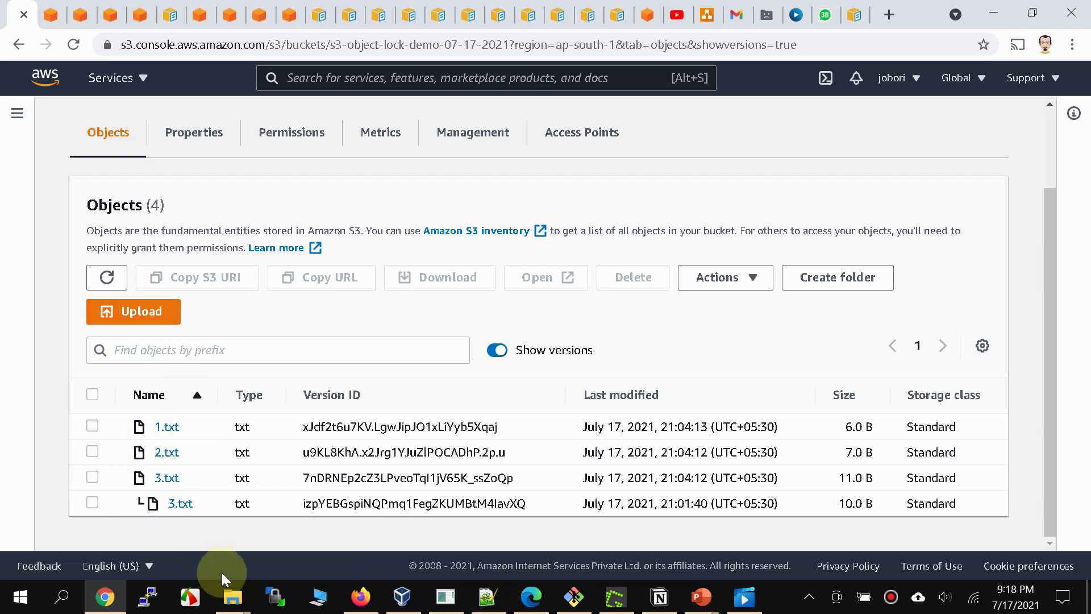
# Switch to File Explorer and open 2.txt from the updated folder inside s3-object-lock
pyautogui.moveTo(230, 592)
pyautogui.click(148, 529)
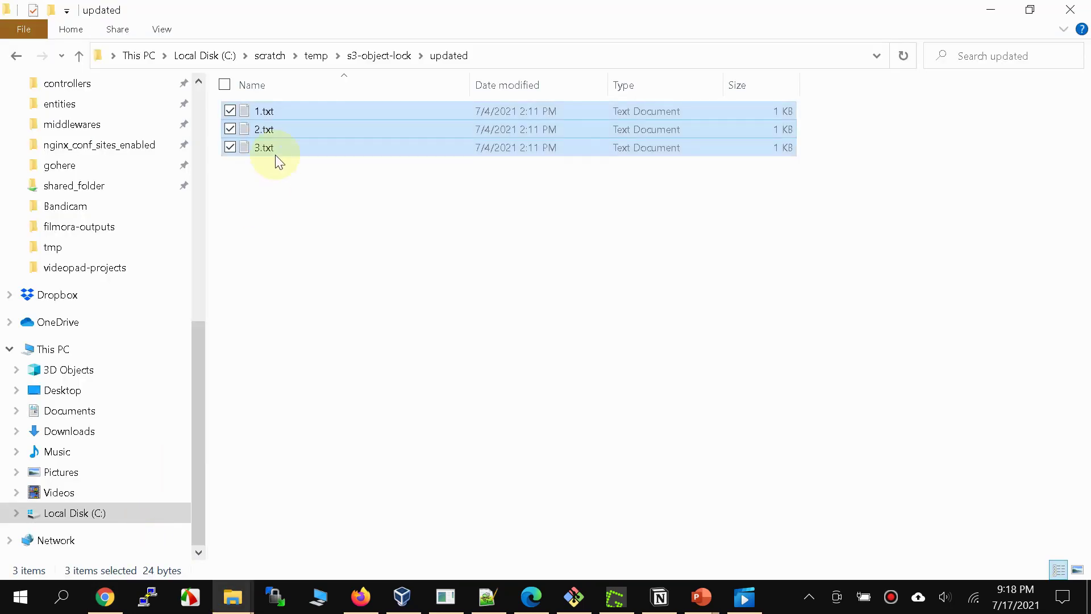
pyautogui.click(366, 56)
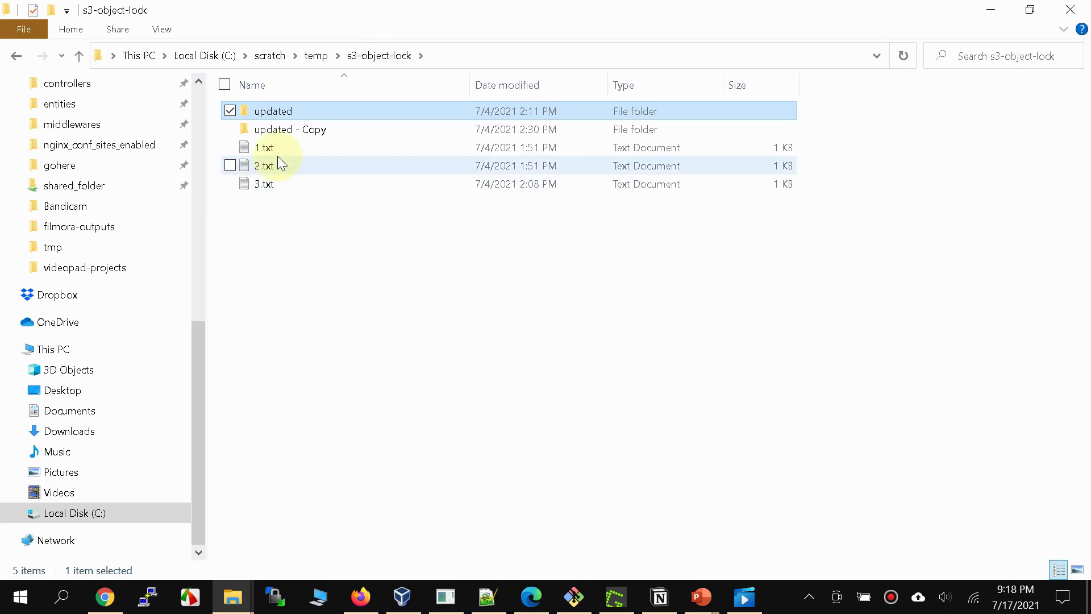
pyautogui.doubleClick(289, 110)
pyautogui.doubleClick(277, 129)
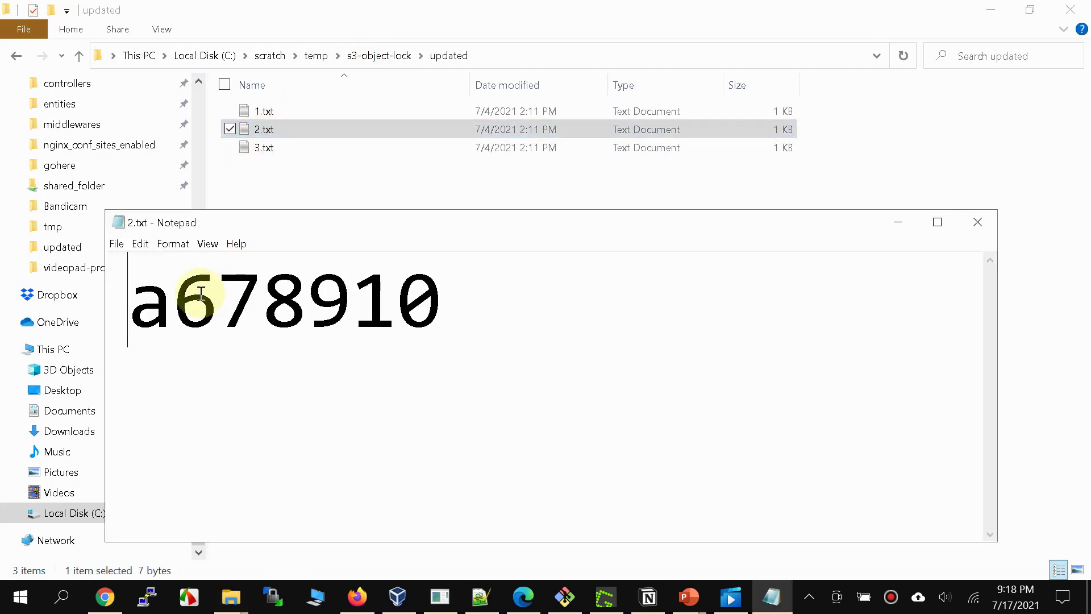
# Insert 12345 at the start of 2.txt, then save and close the file
pyautogui.write('12345')
pyautogui.hotkey('ctrl', 's')
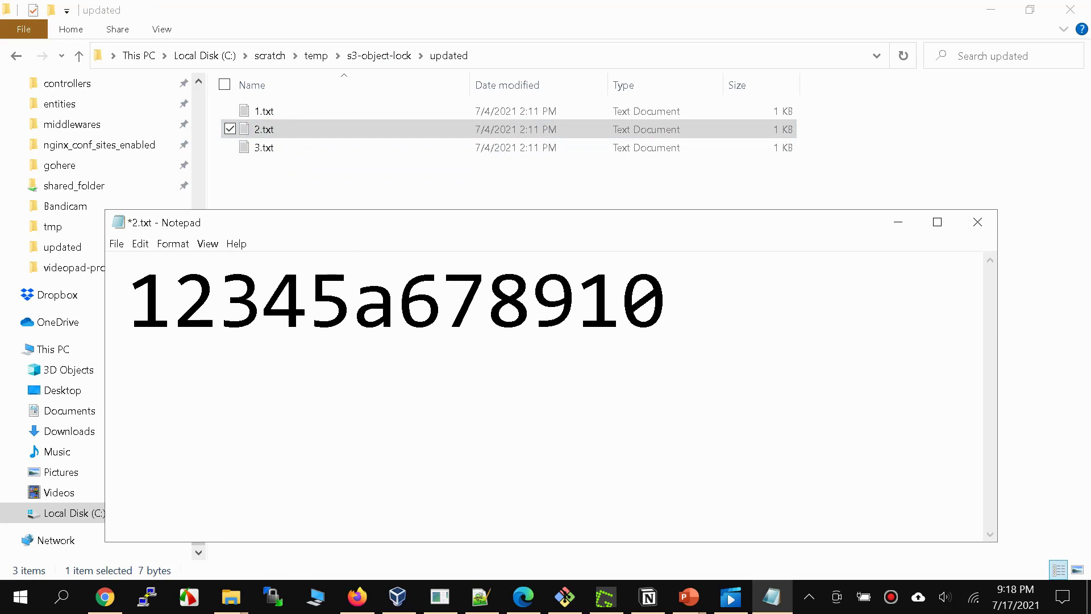
pyautogui.click(978, 221)
pyautogui.click(529, 397)
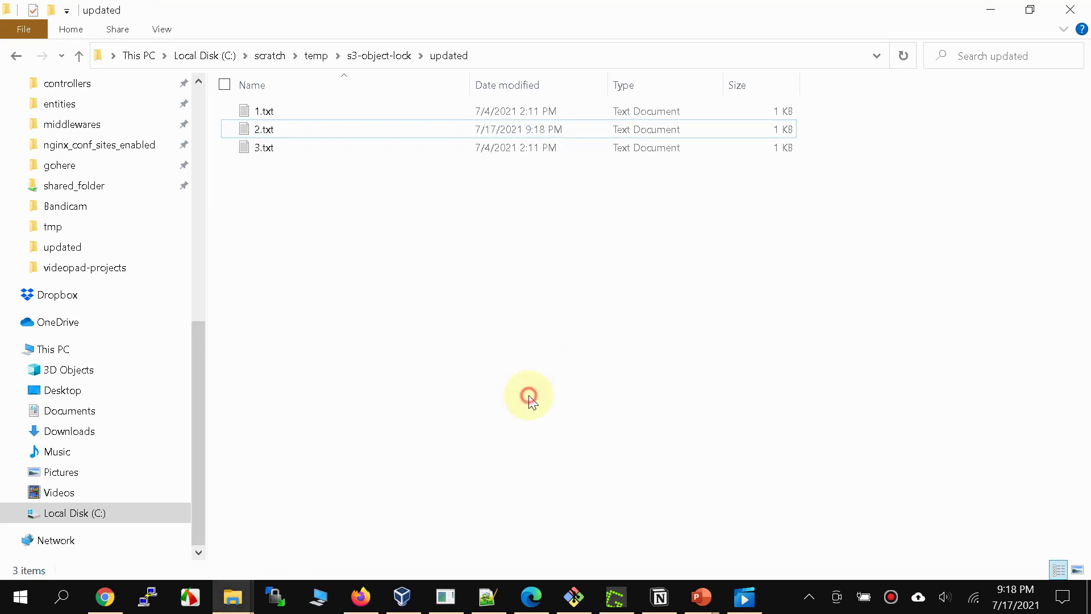
# Upload the edited 2.txt from the updated folder to the s3-object-lock-demo-07-17-2021 bucket in Chrome
pyautogui.hotkey('alt', 'Tab')
pyautogui.click(134, 312)
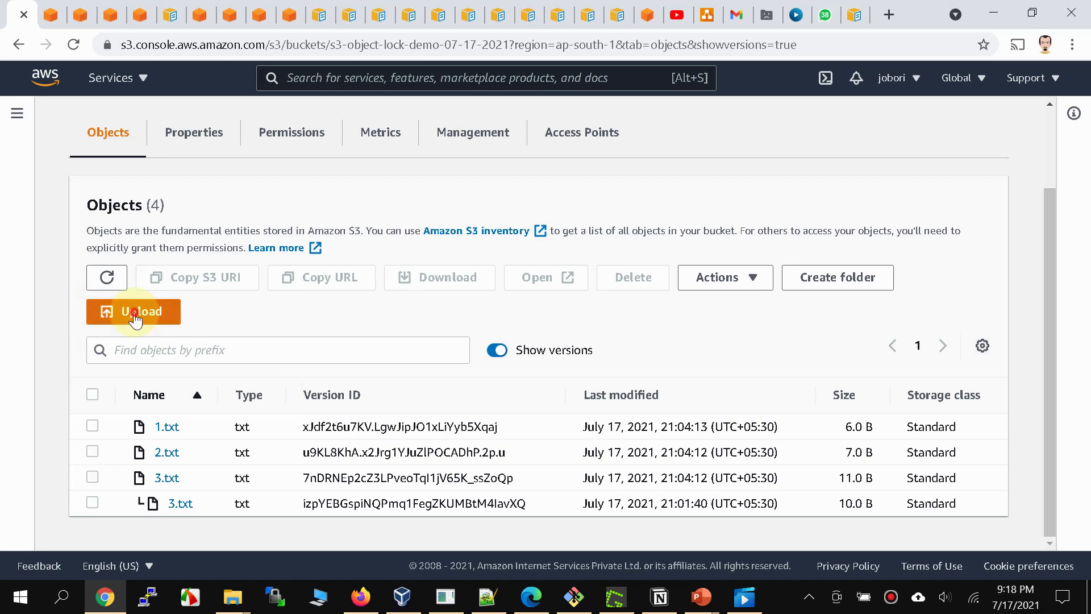
pyautogui.hotkey('alt', 'Tab')
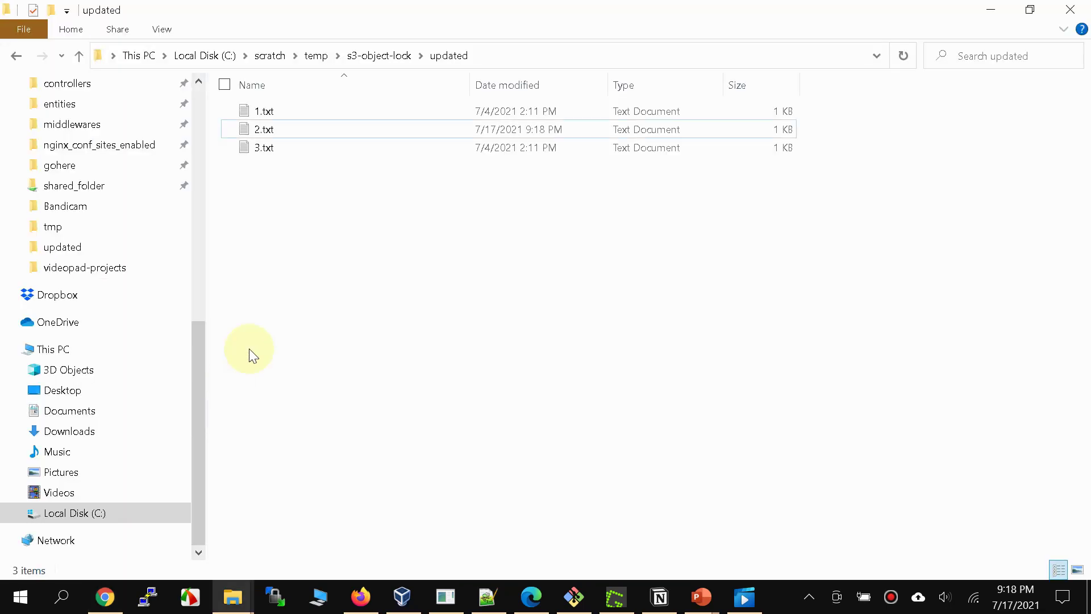
pyautogui.moveTo(271, 132); pyautogui.dragTo(373, 467)
pyautogui.hotkey('alt', 'Tab')
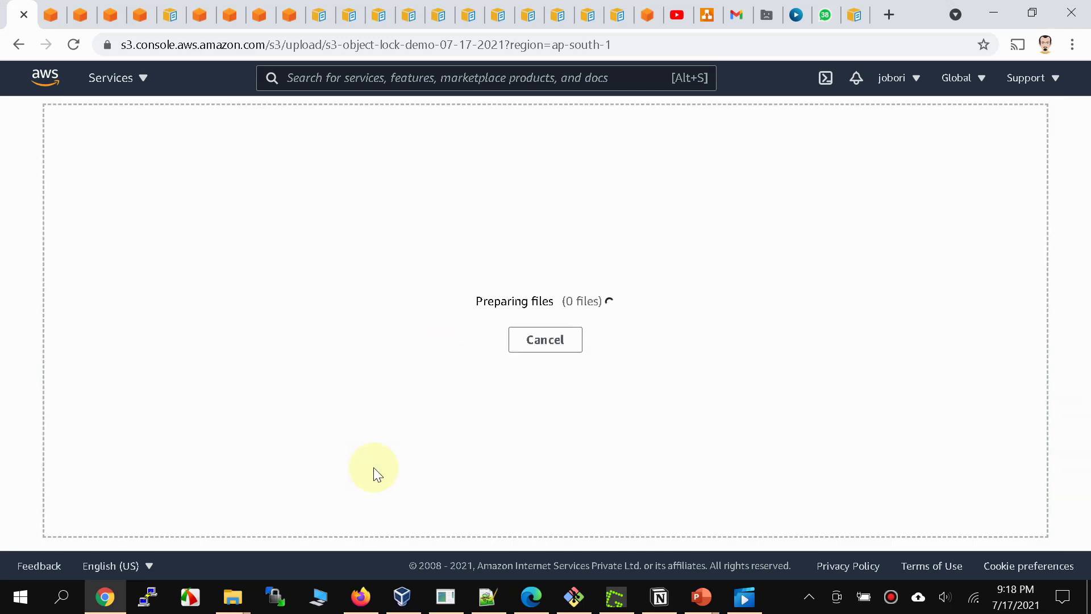
pyautogui.scroll(-5, 374, 468)
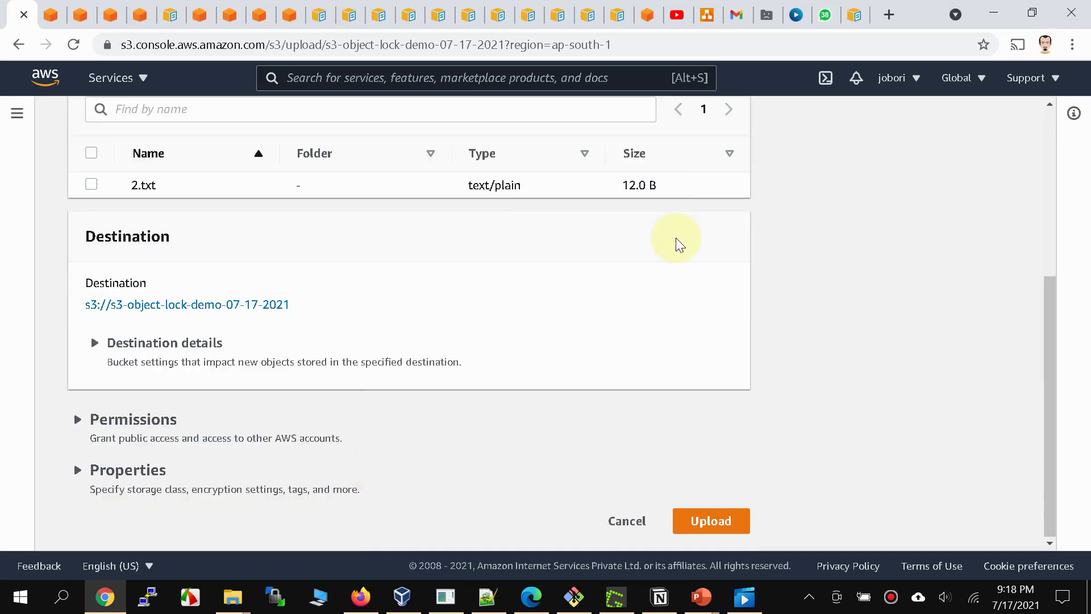
pyautogui.click(705, 519)
# Review the upload status, close it and show all object versions in the bucket again
pyautogui.scroll(-3, 386, 406)
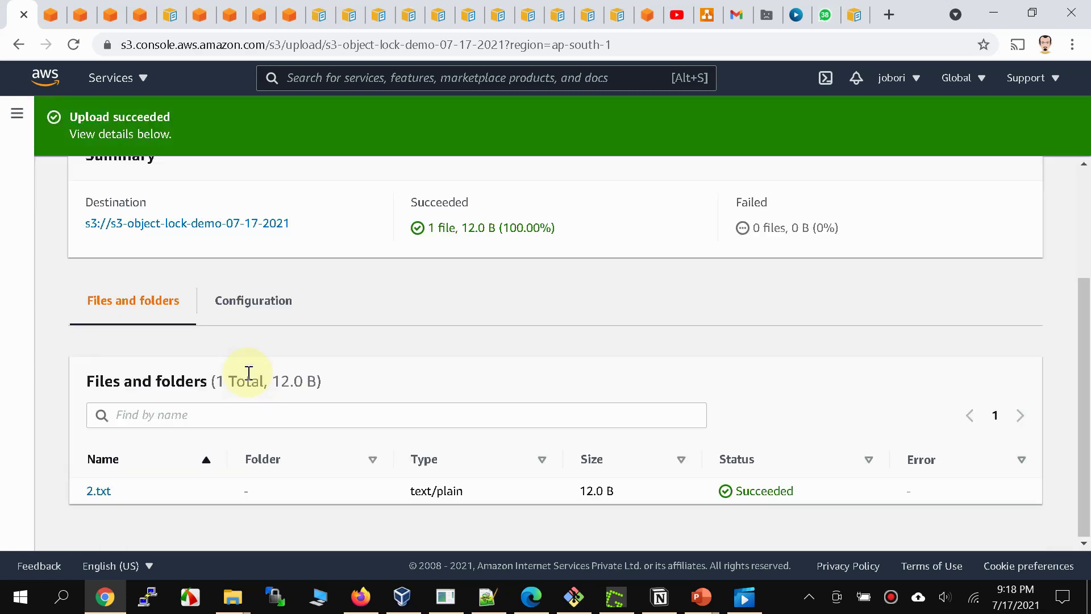
pyautogui.scroll(3, 249, 373)
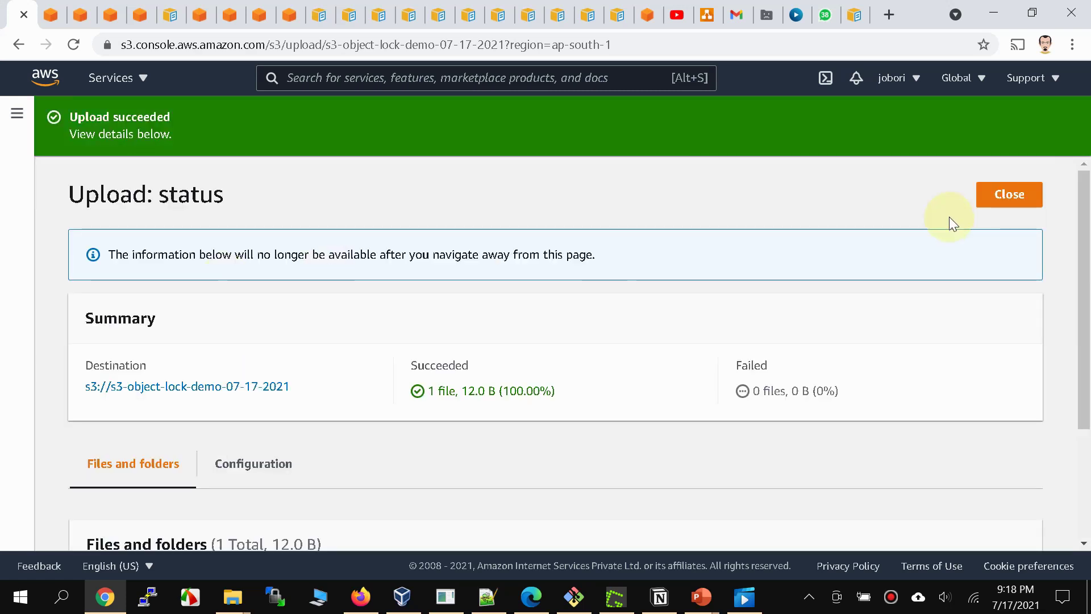
pyautogui.click(1000, 193)
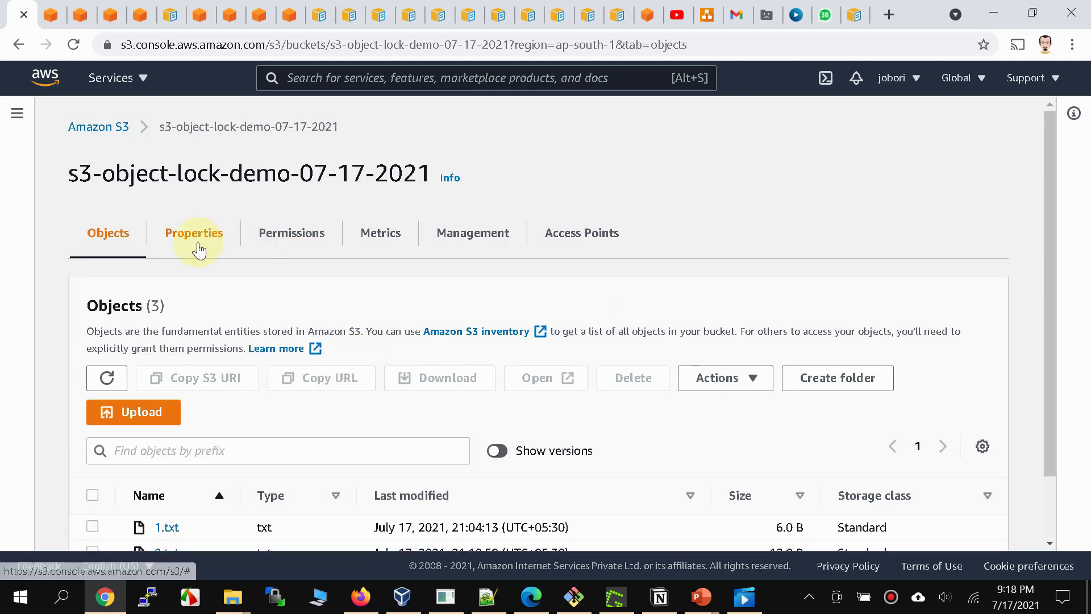
pyautogui.scroll(-1, 284, 395)
pyautogui.click(502, 375)
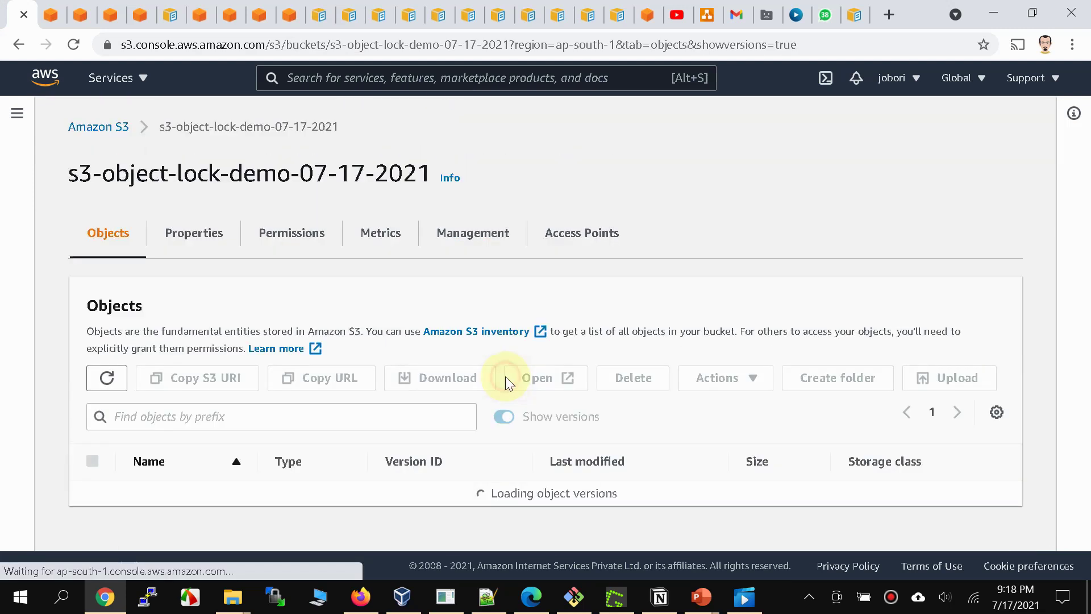
pyautogui.scroll(-2, 367, 417)
# Open the current and the previous version of 2.txt in separate new browser tabs
pyautogui.rightClick(159, 427)
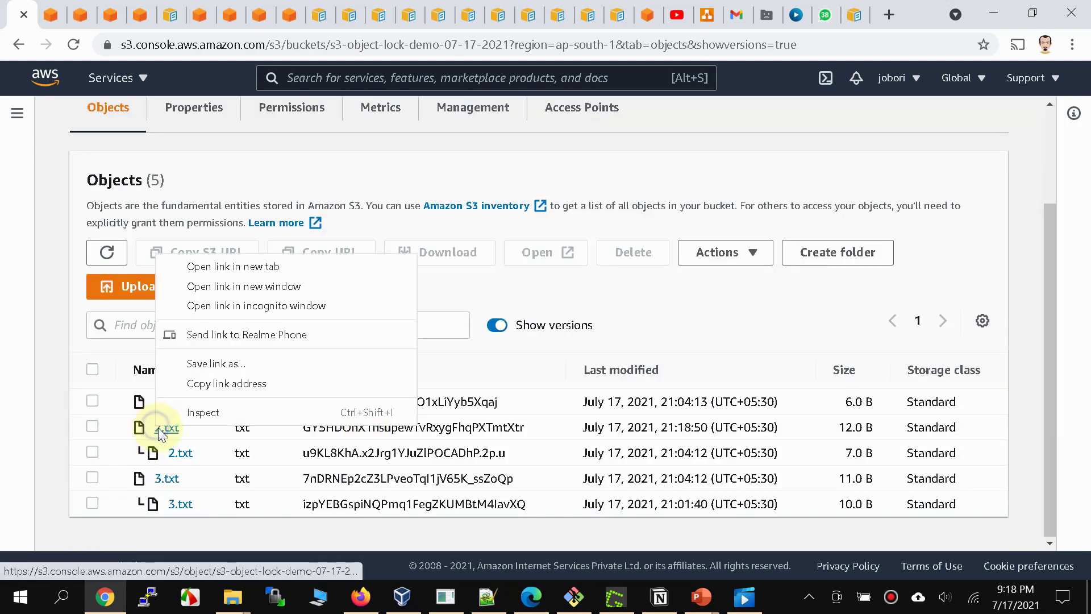
pyautogui.click(228, 266)
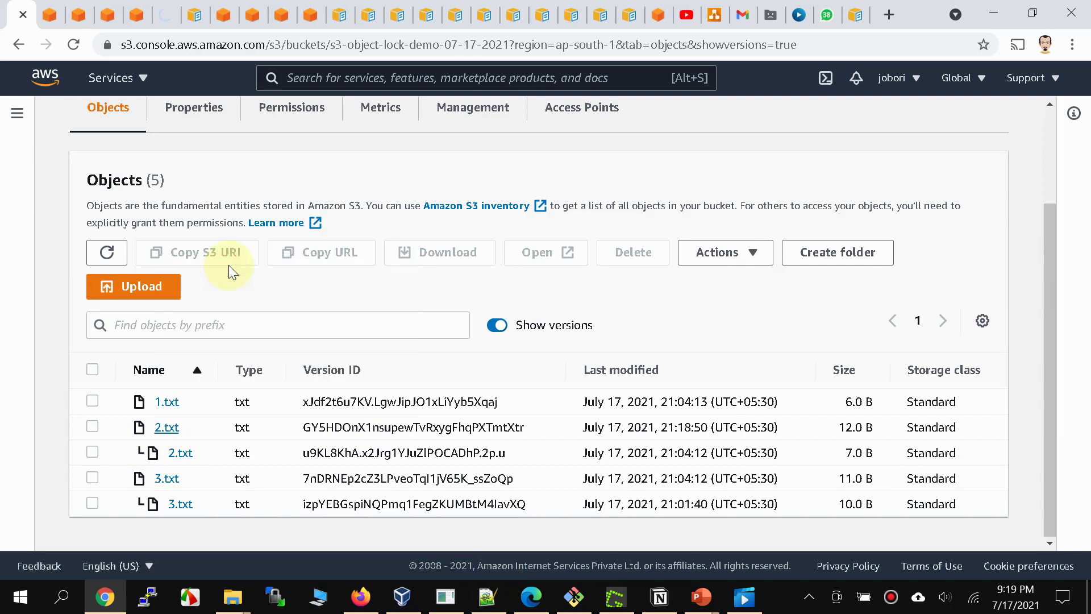
pyautogui.rightClick(180, 453)
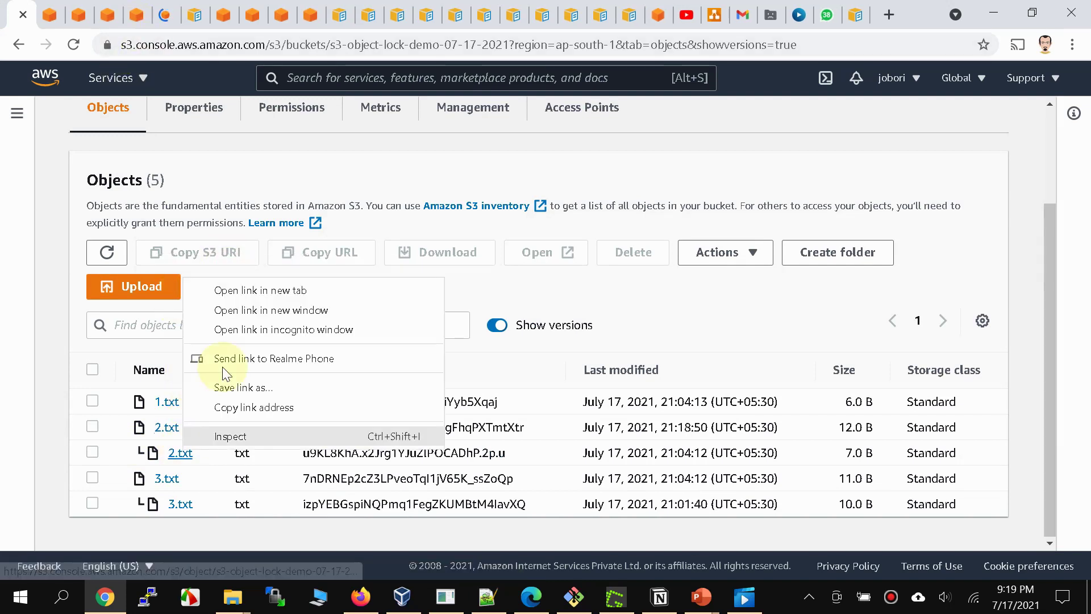
pyautogui.click(245, 293)
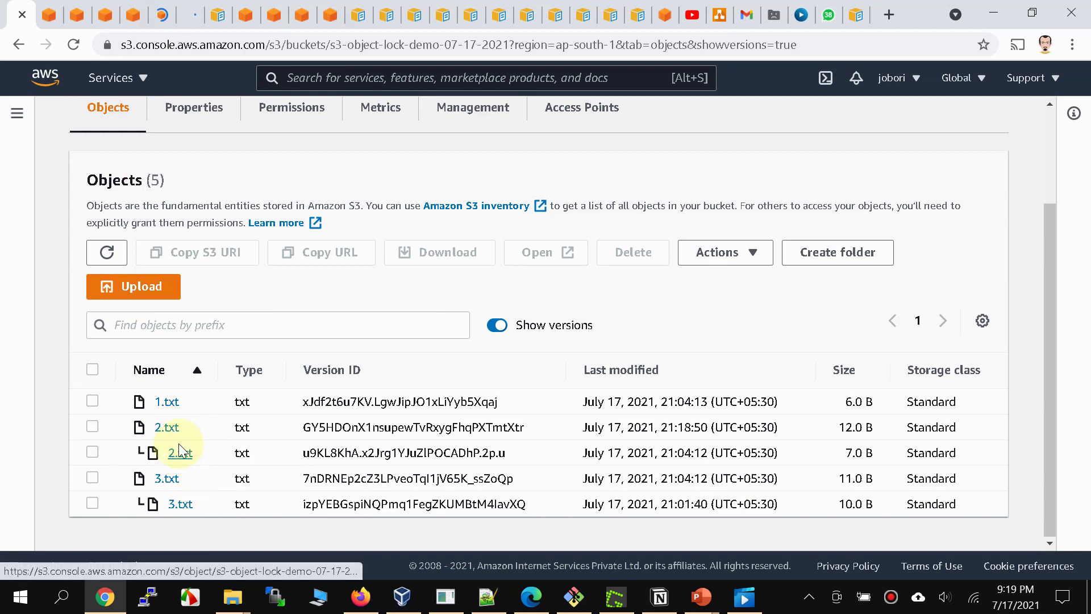
# Check the size and the Object Lock legal hold and retention settings of the current version of 2.txt
pyautogui.click(157, 18)
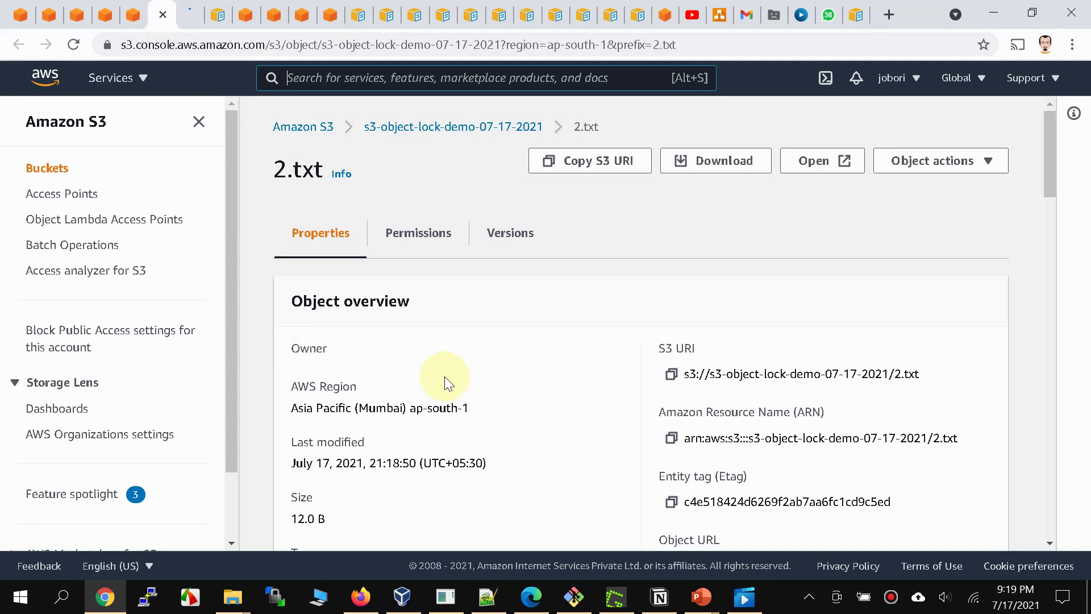
pyautogui.scroll(-3, 444, 376)
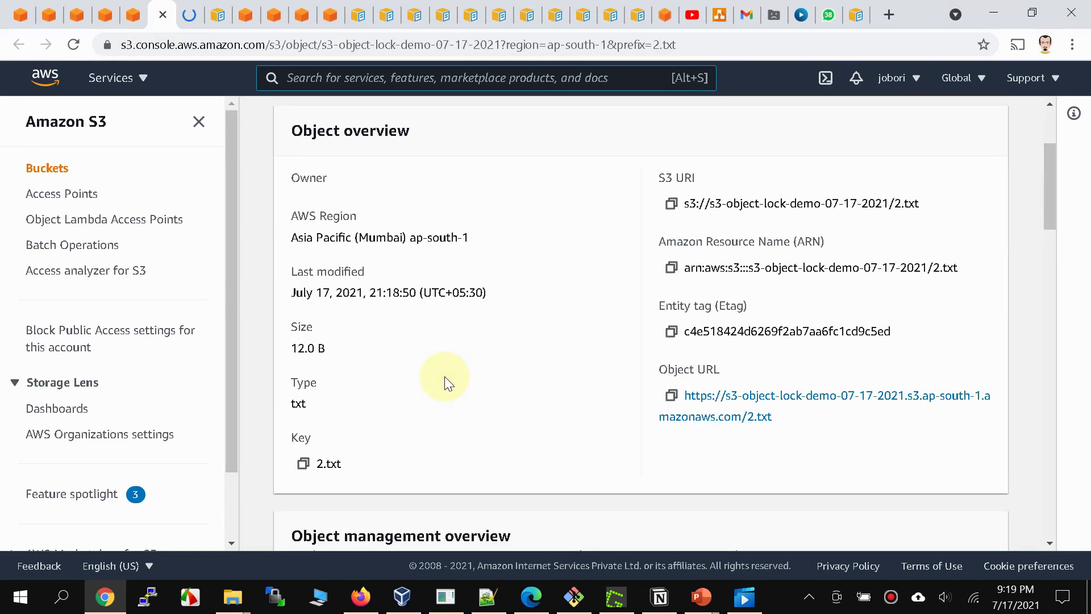
pyautogui.tripleClick(316, 350)
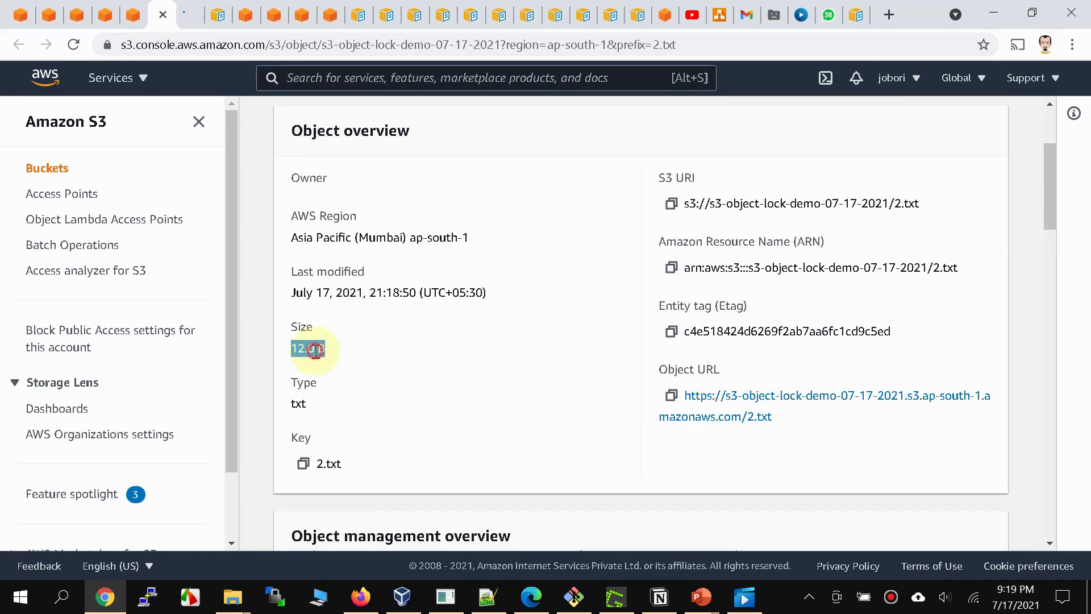
pyautogui.scroll(-15, 406, 411)
pyautogui.scroll(-5, 408, 412)
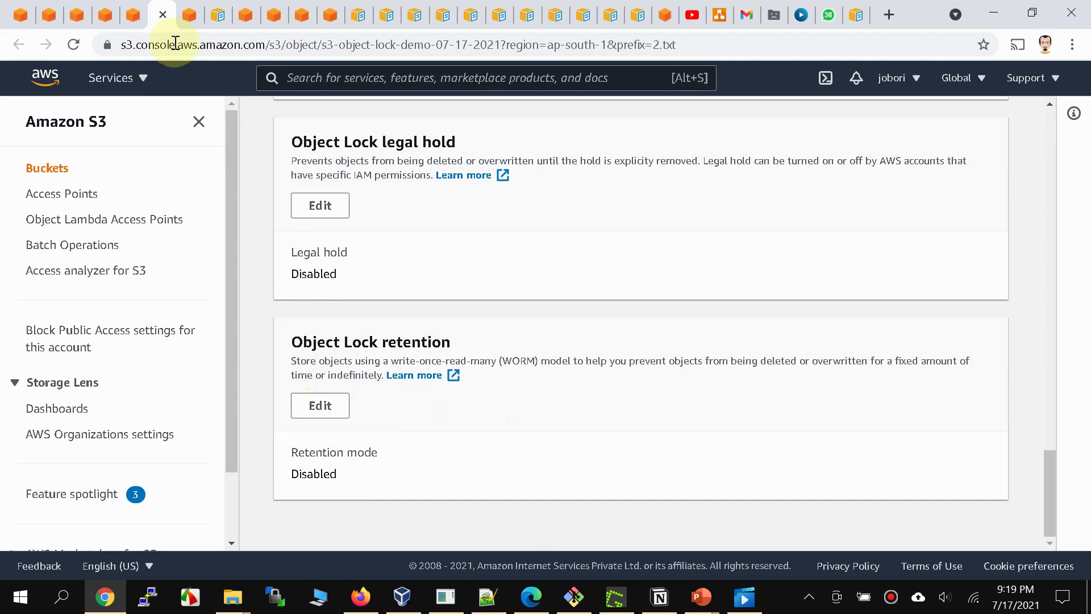
# Check the size and the Object Lock legal hold and retention settings of the previous version of 2.txt
pyautogui.click(183, 11)
pyautogui.scroll(-10, 402, 415)
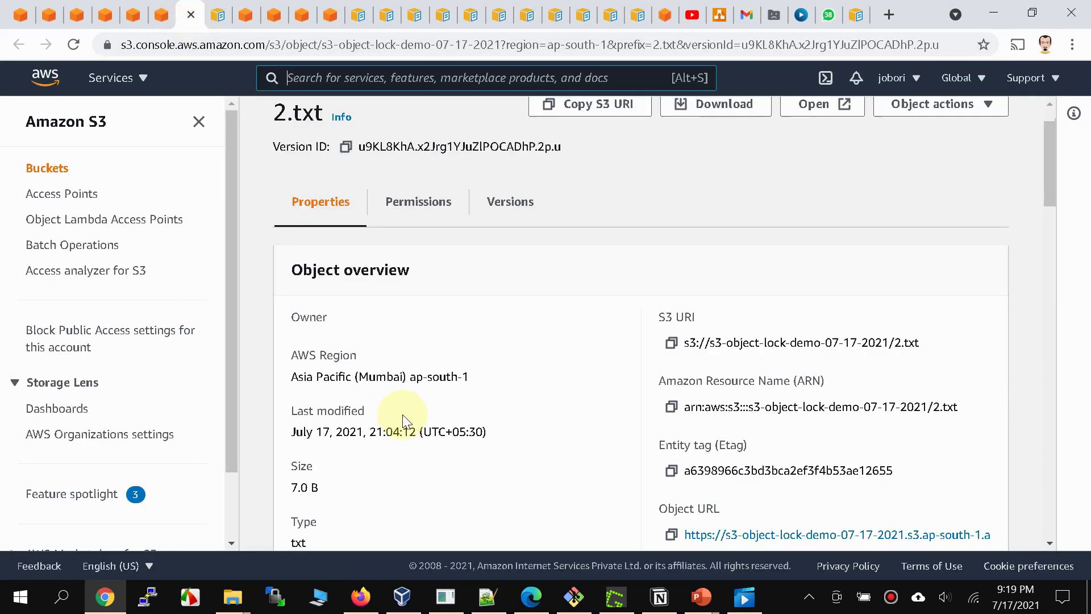
pyautogui.scroll(10, 398, 424)
pyautogui.scroll(-15, 385, 429)
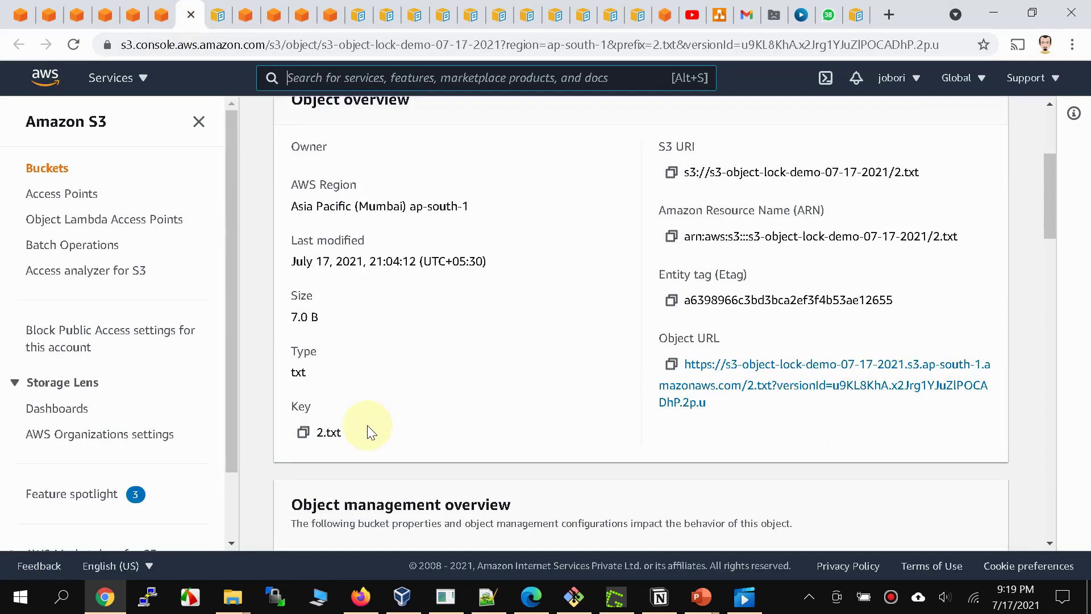
pyautogui.scroll(-10, 568, 444)
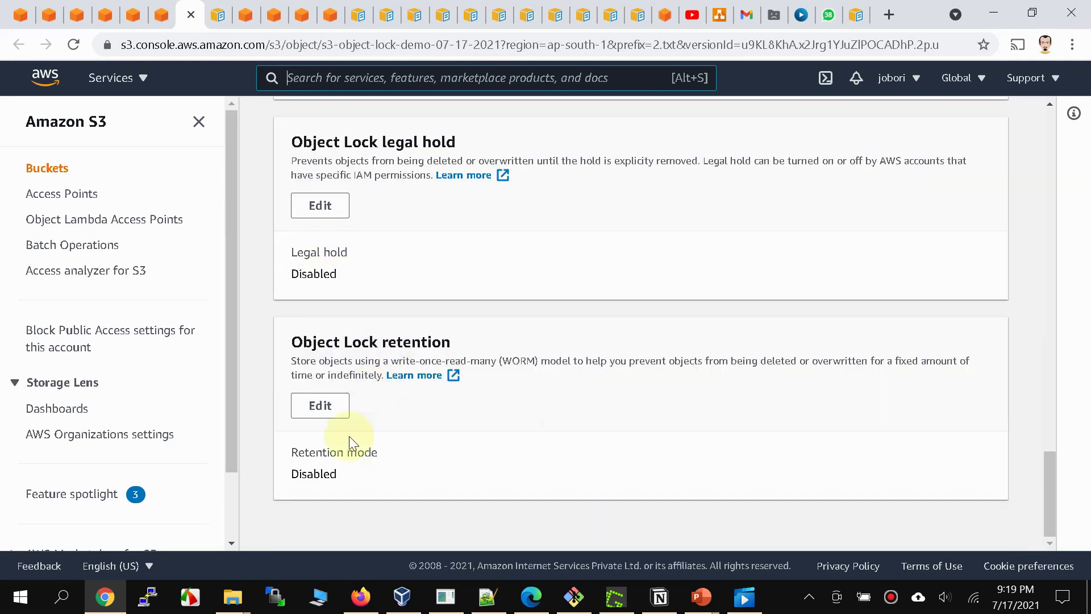
# Enable Object Lock retention in Governance mode on the previous version of 2.txt, retained until August 1, 2021, and save the changes
pyautogui.click(321, 407)
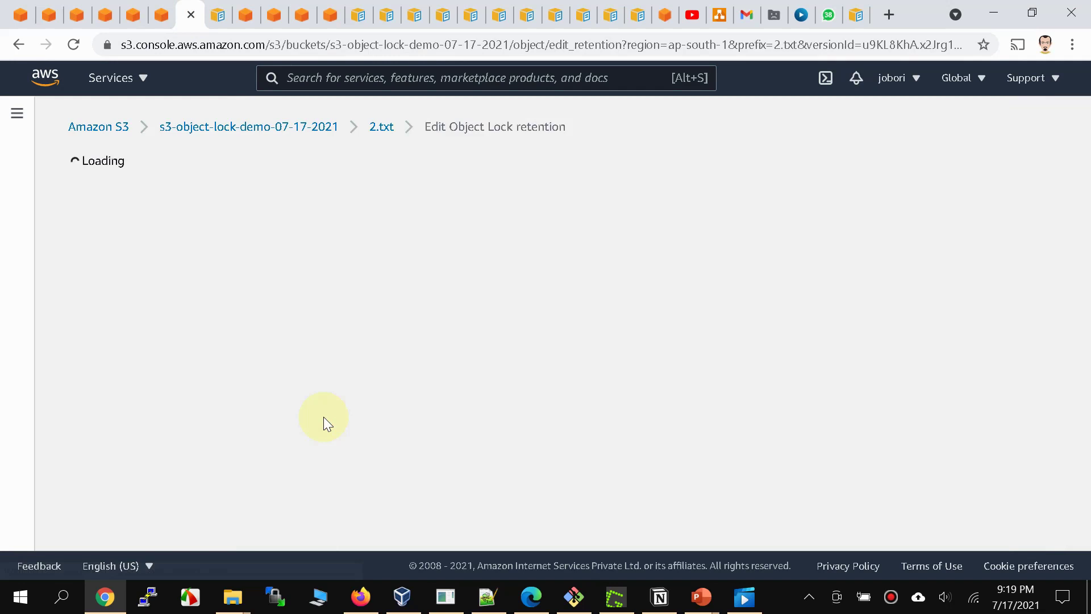
pyautogui.click(116, 340)
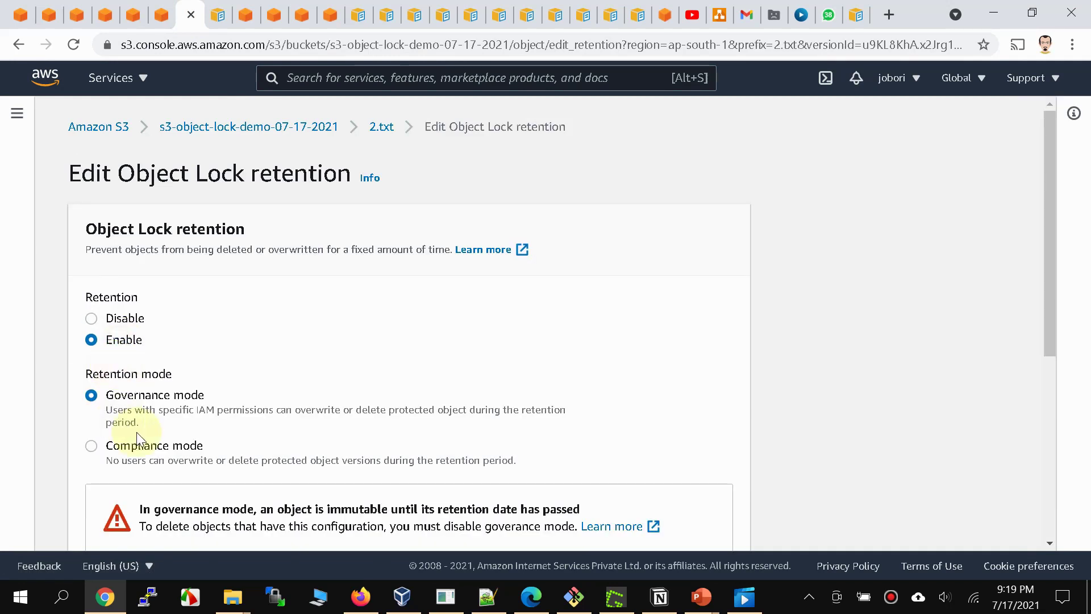
pyautogui.scroll(-5, 145, 449)
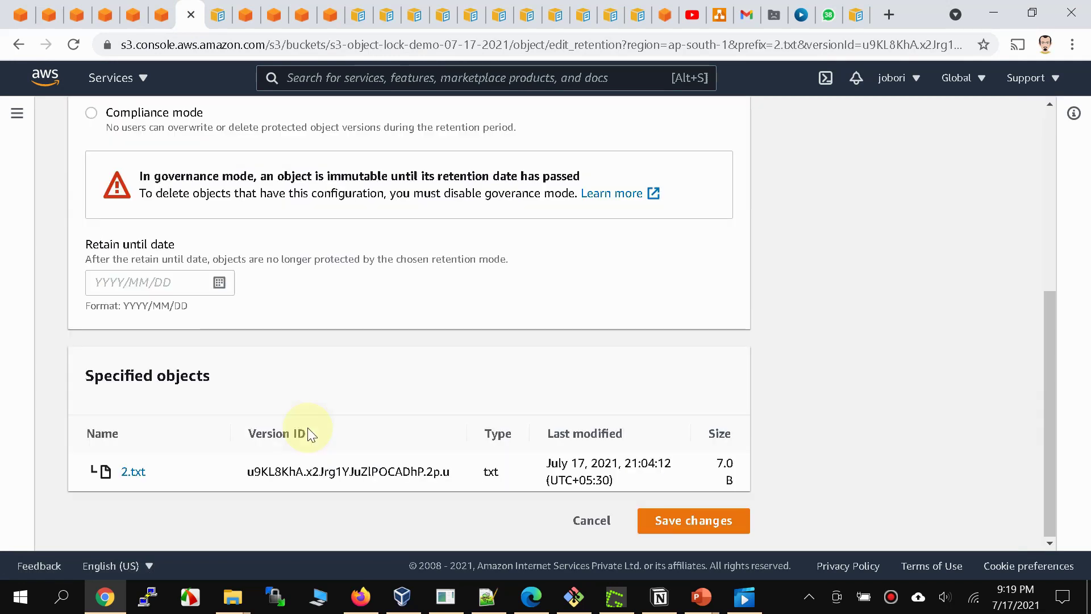
pyautogui.click(220, 284)
pyautogui.click(252, 317)
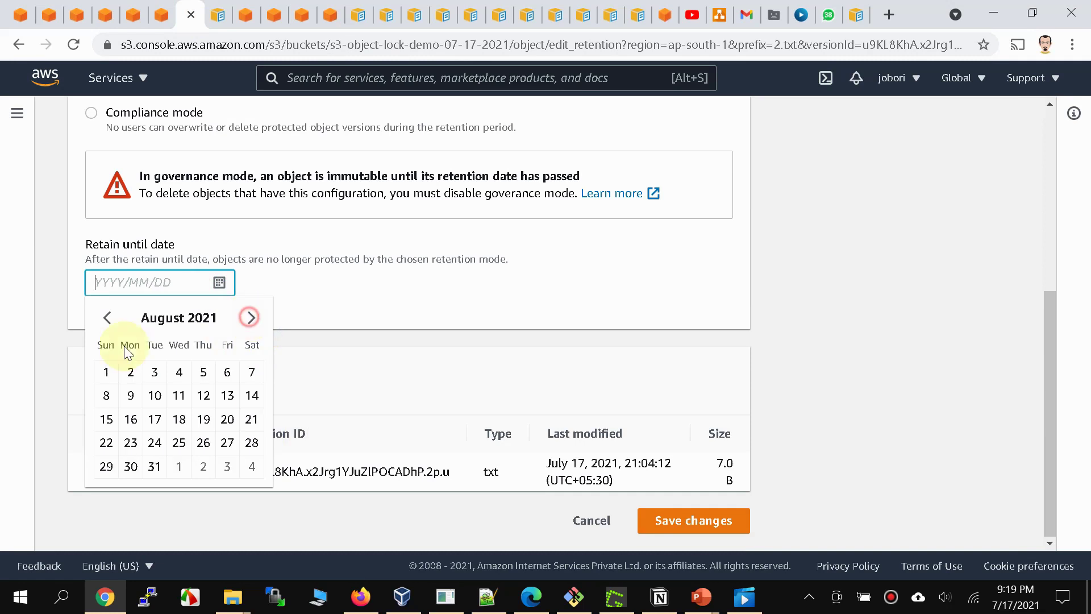
pyautogui.click(108, 372)
pyautogui.click(673, 517)
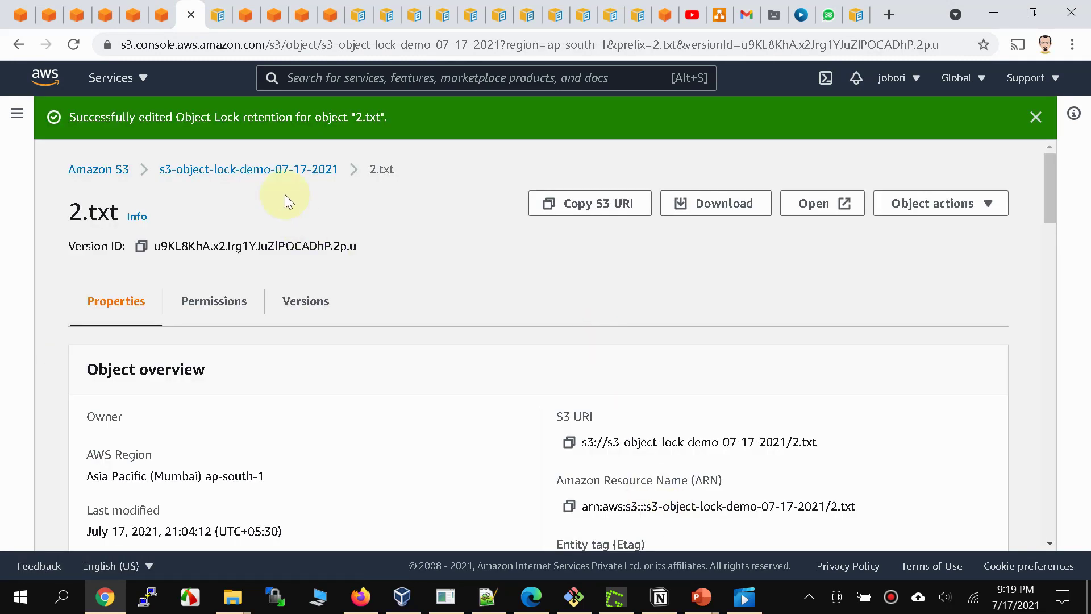
# Review the version ID of this 2.txt version and its Object Lock retention mode and retain-until date
pyautogui.scroll(-15, 337, 428)
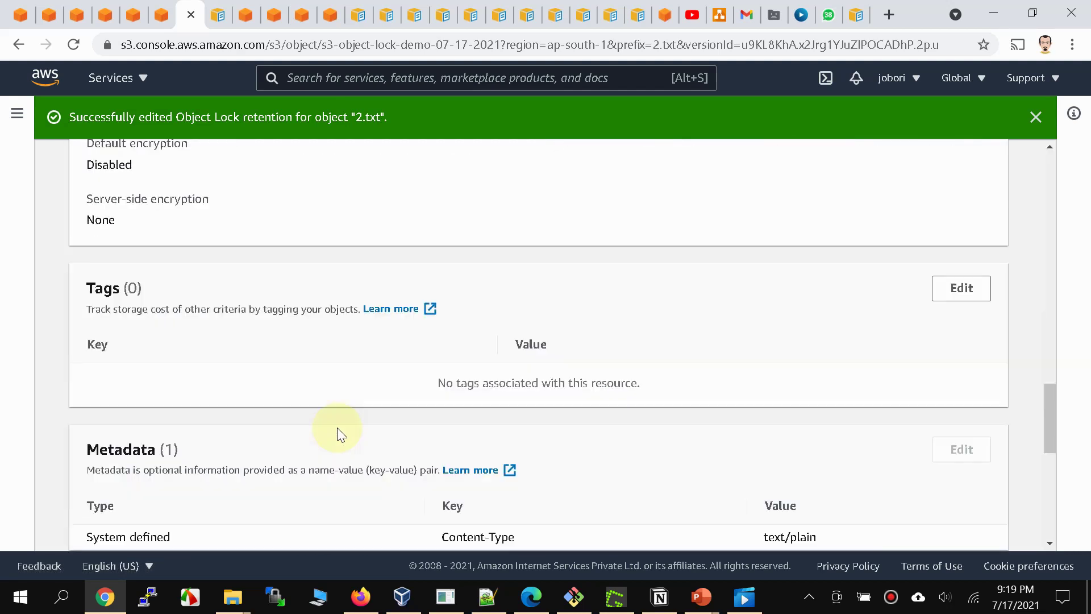
pyautogui.scroll(20, 338, 428)
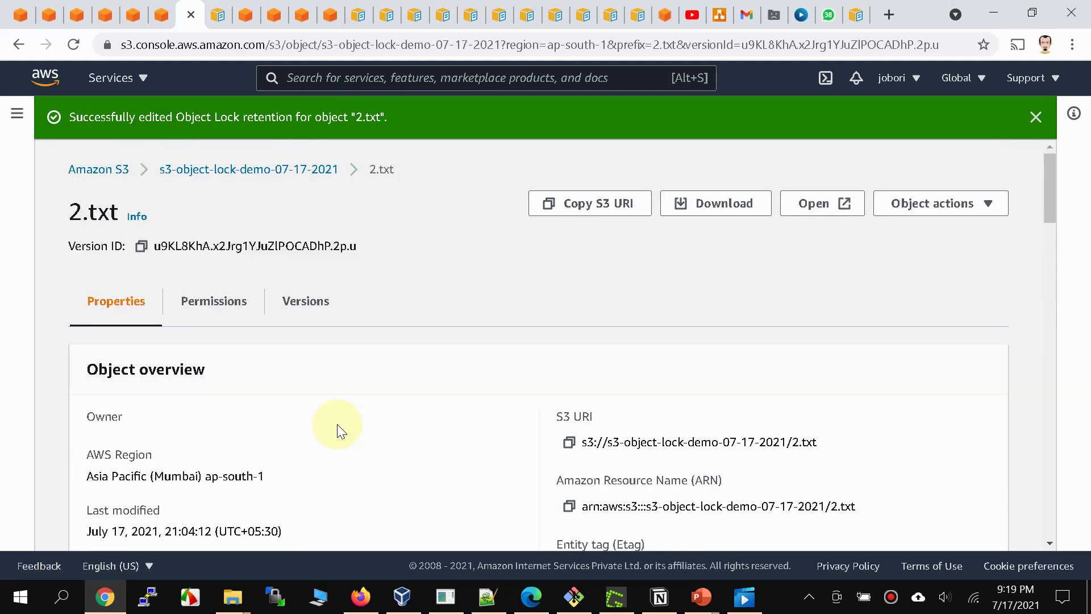
pyautogui.moveTo(358, 246); pyautogui.dragTo(329, 245)
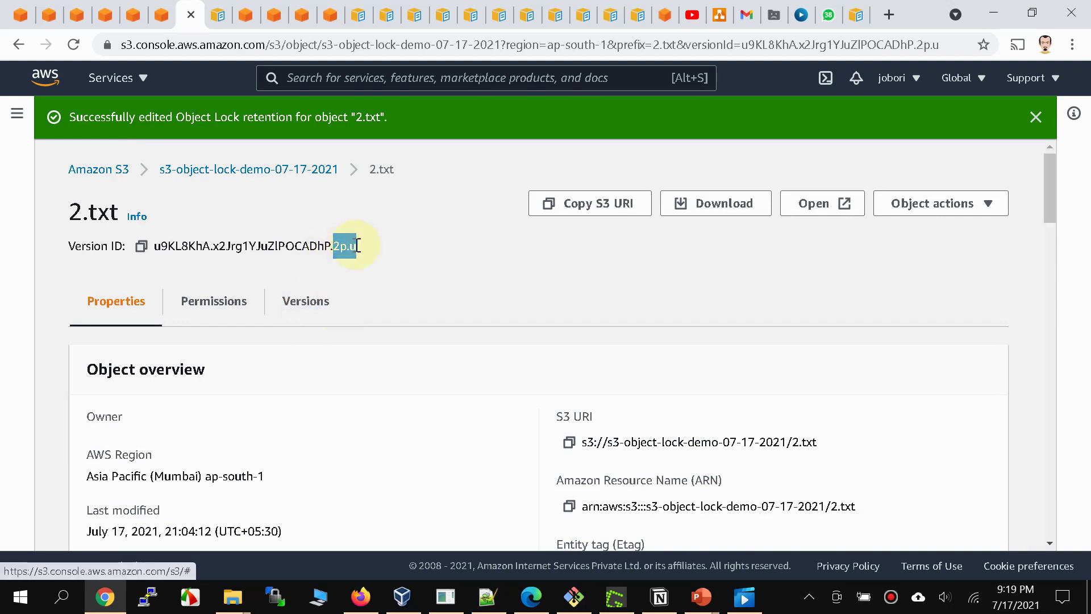
pyautogui.scroll(-8, 328, 374)
pyautogui.scroll(-10, 328, 374)
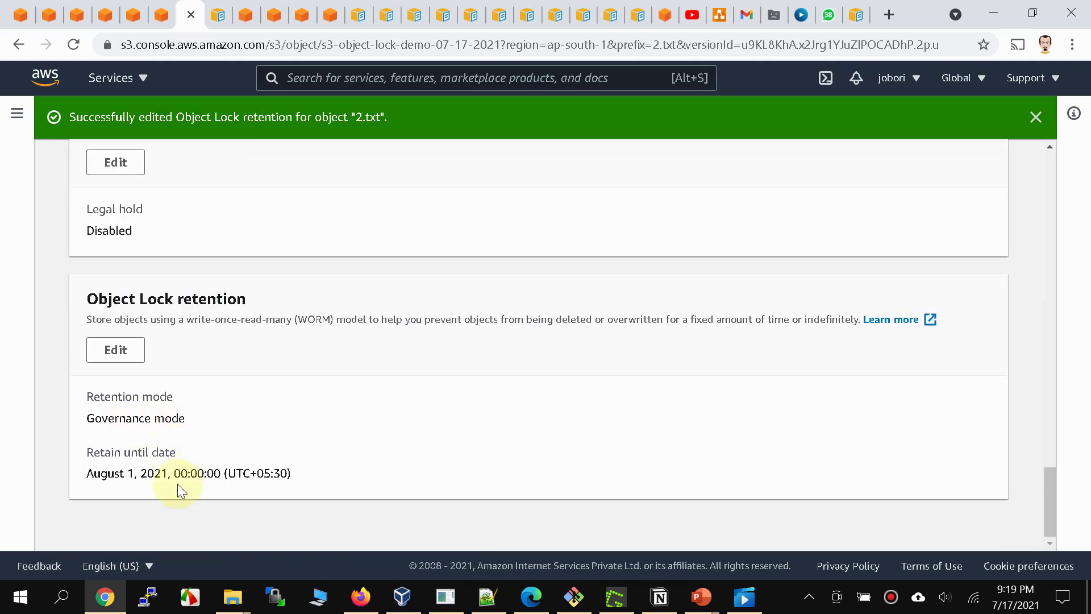
pyautogui.moveTo(128, 475); pyautogui.dragTo(167, 473)
pyautogui.scroll(5, 246, 464)
pyautogui.scroll(10, 247, 465)
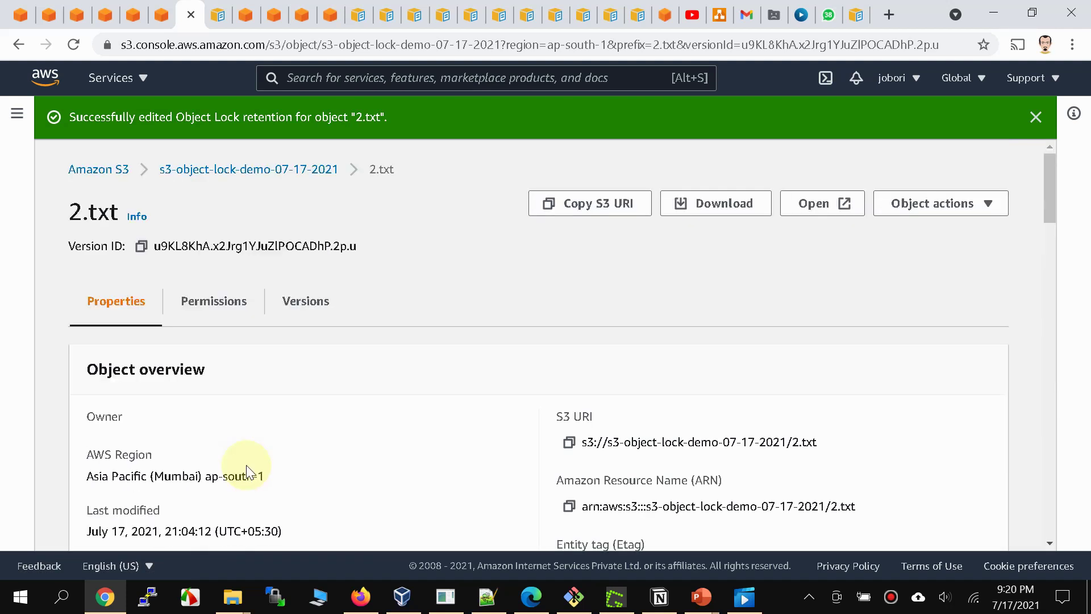
# Return to the s3-object-lock-demo-07-17-2021 bucket and show all object versions
pyautogui.click(302, 181)
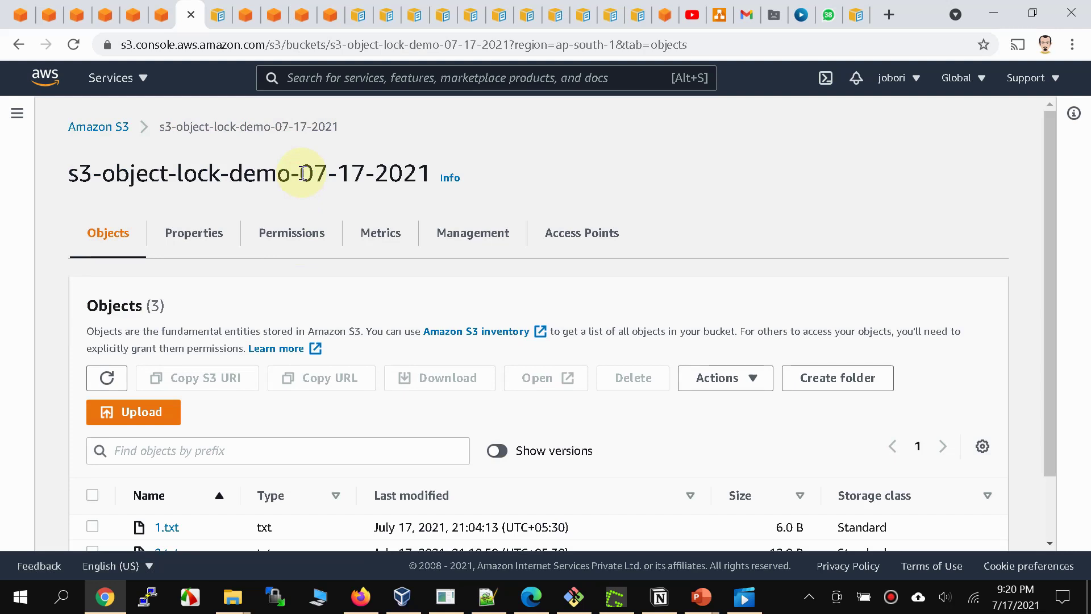
pyautogui.scroll(-3, 291, 339)
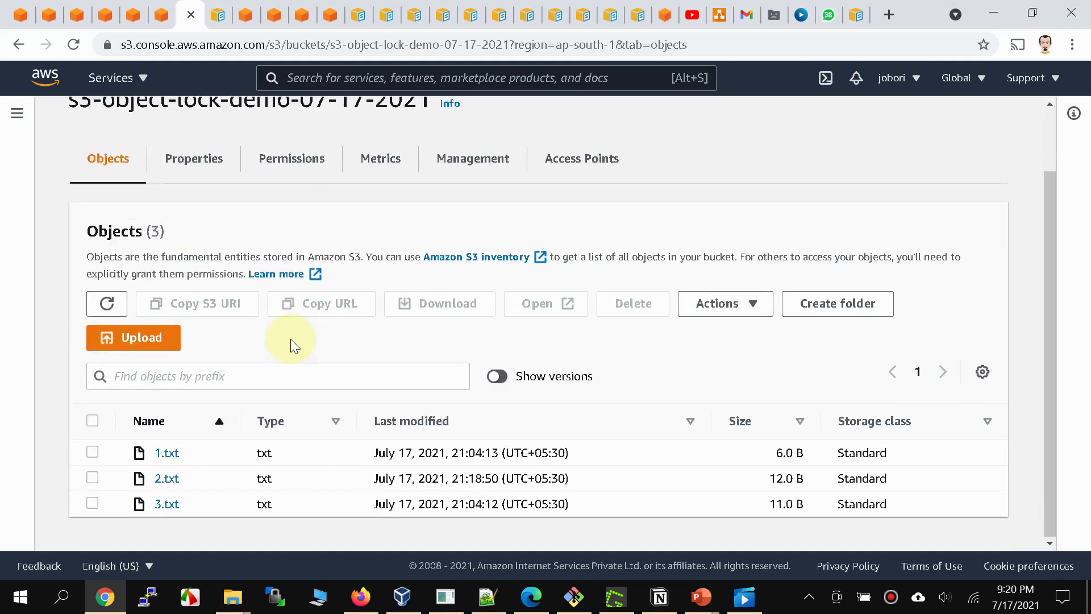
pyautogui.click(499, 375)
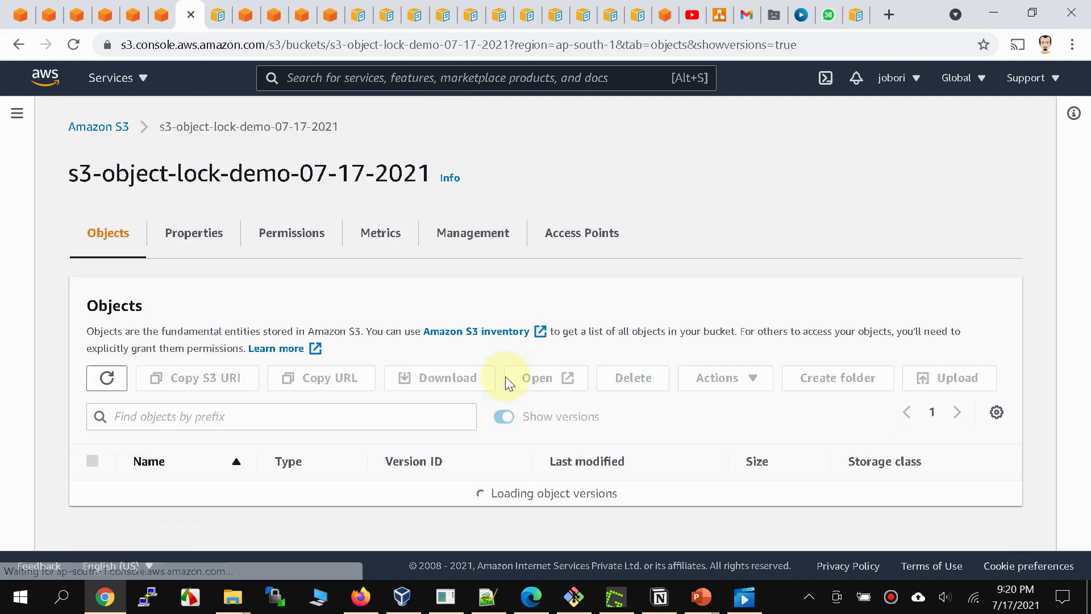
pyautogui.scroll(-2, 512, 449)
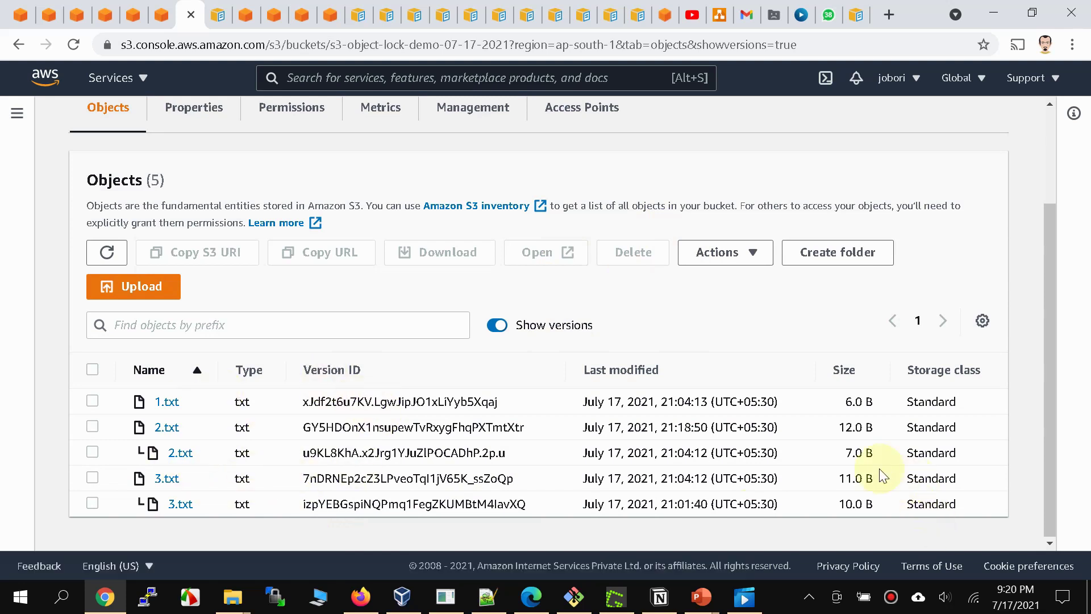
# Open the previous version of 2.txt, view its version list and recheck its Object Lock retention settings
pyautogui.click(178, 453)
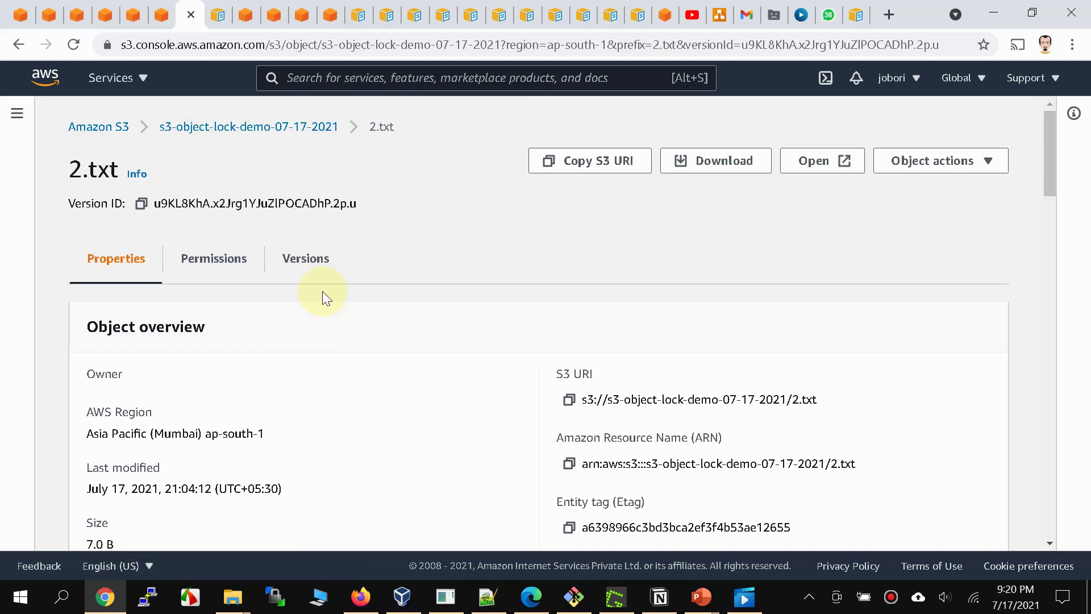
pyautogui.click(307, 264)
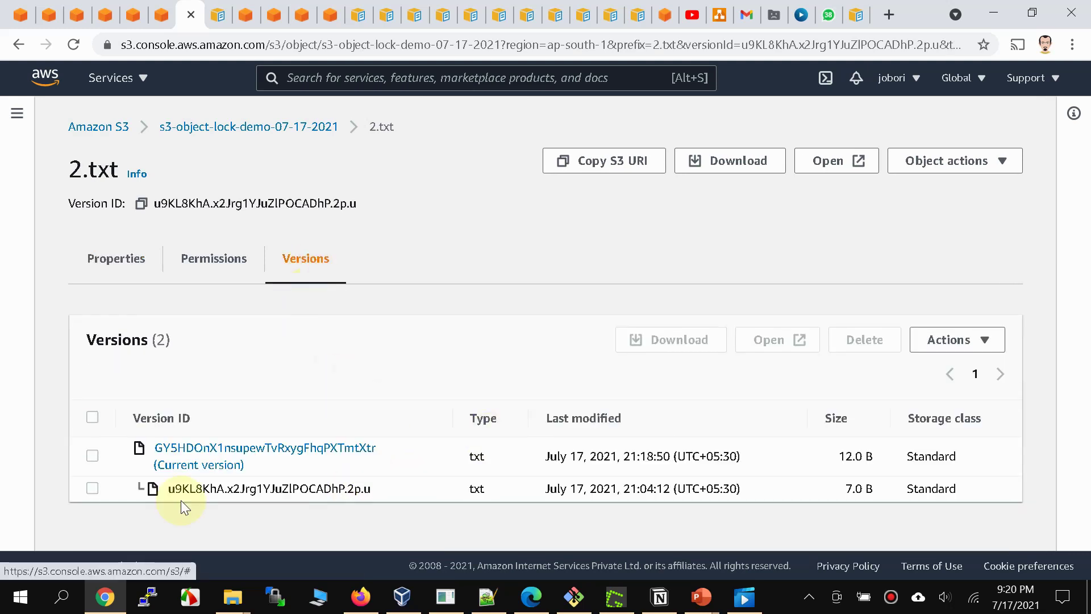
pyautogui.click(92, 488)
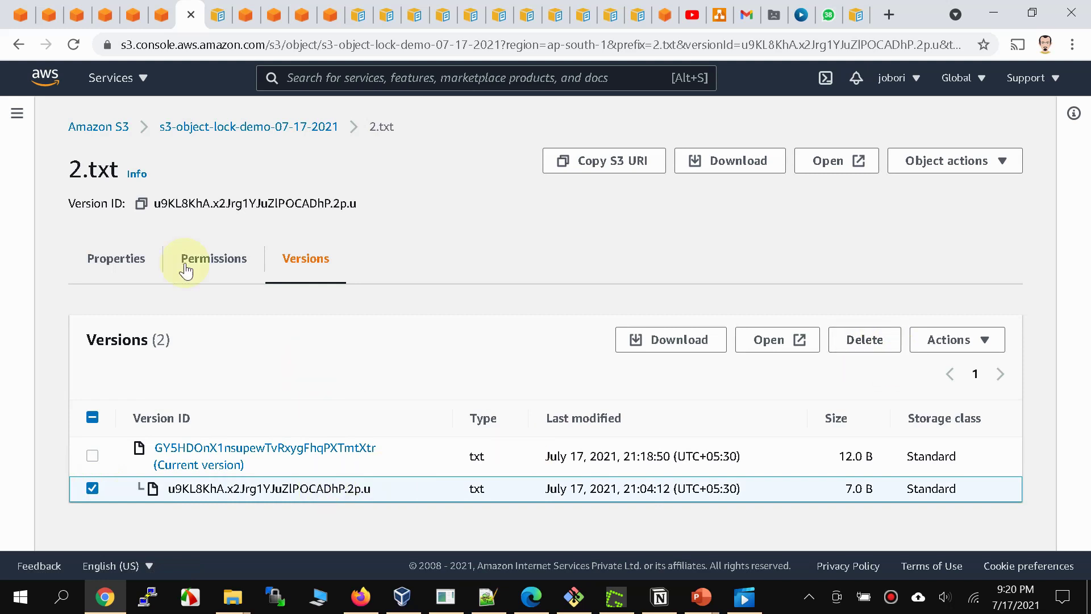
pyautogui.click(108, 262)
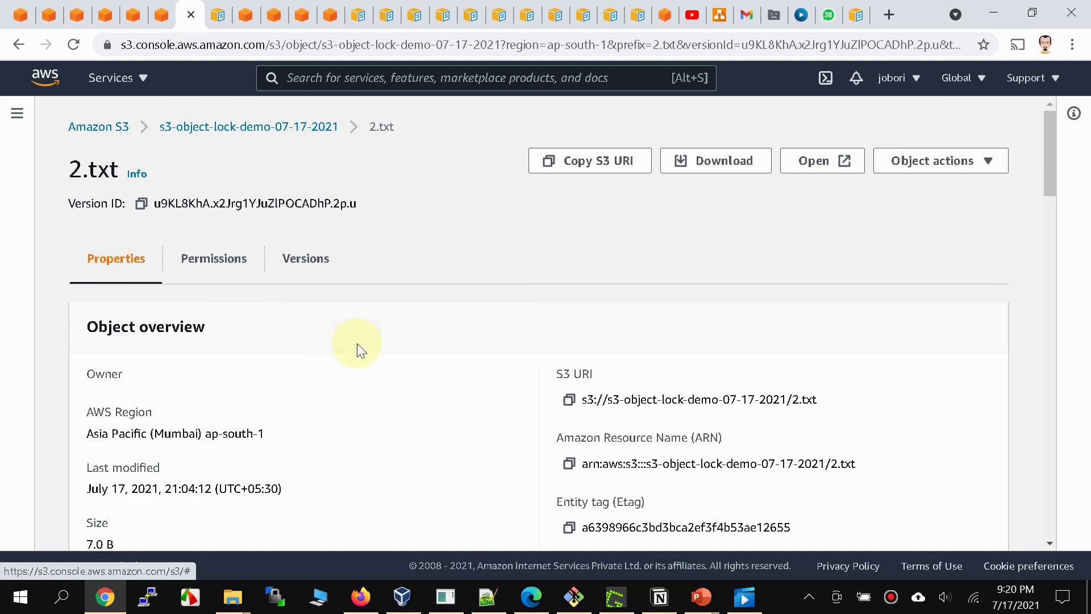
pyautogui.scroll(-10, 357, 343)
pyautogui.scroll(-10, 357, 342)
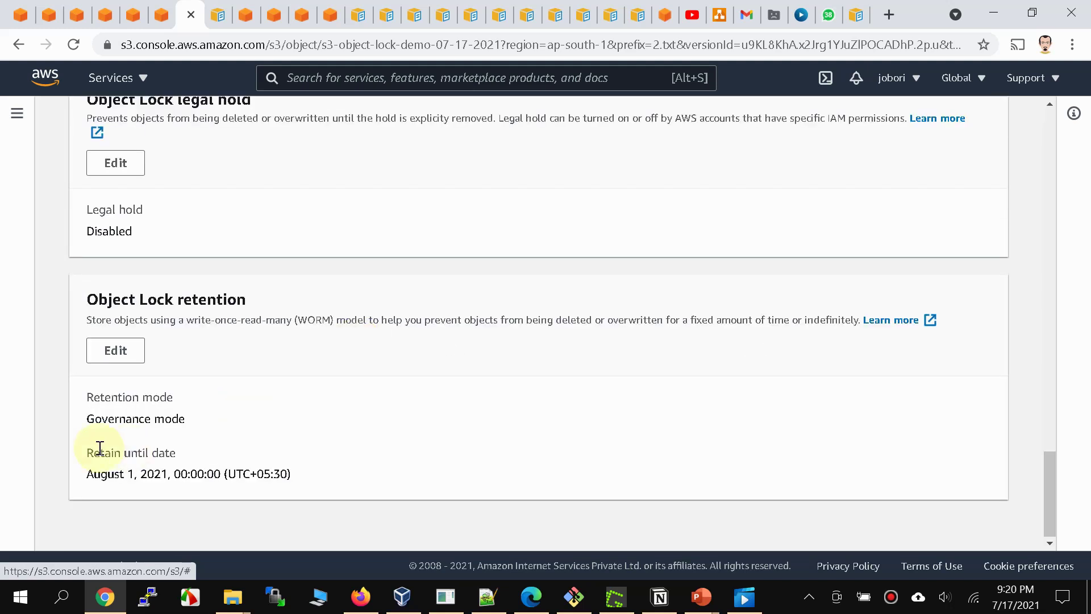
pyautogui.scroll(15, 293, 446)
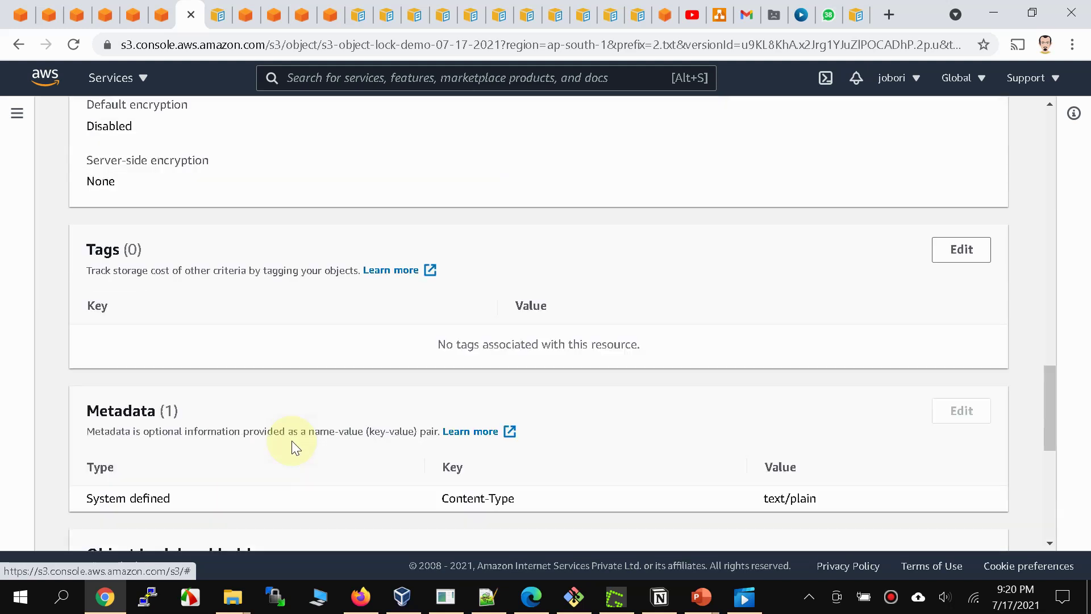
pyautogui.scroll(5, 292, 441)
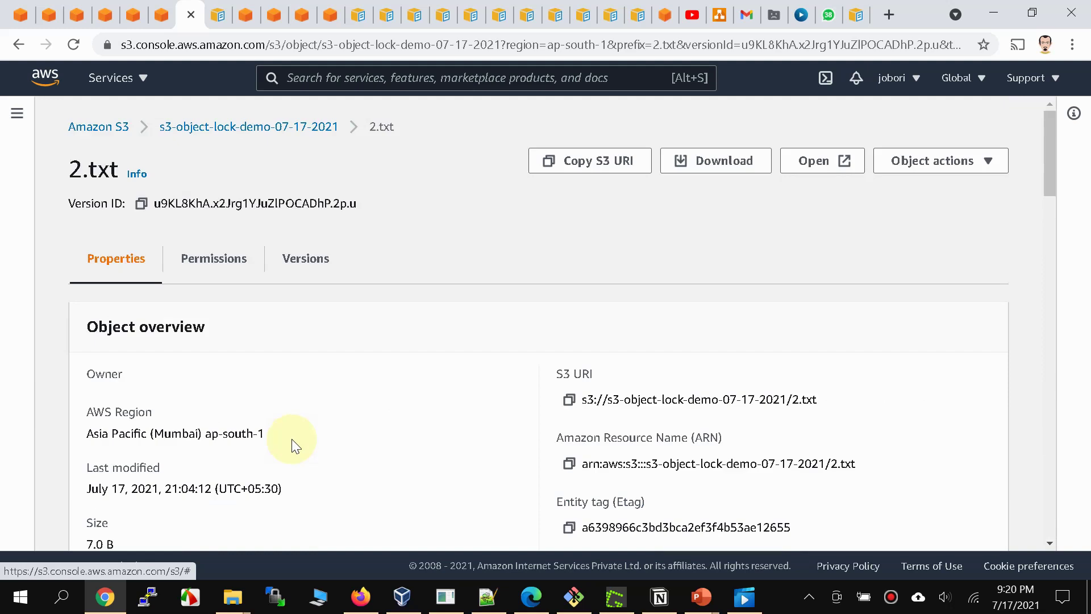
# Permanently delete the previous version of 2.txt from its version list, confirming with "permanently delete"
pyautogui.click(305, 261)
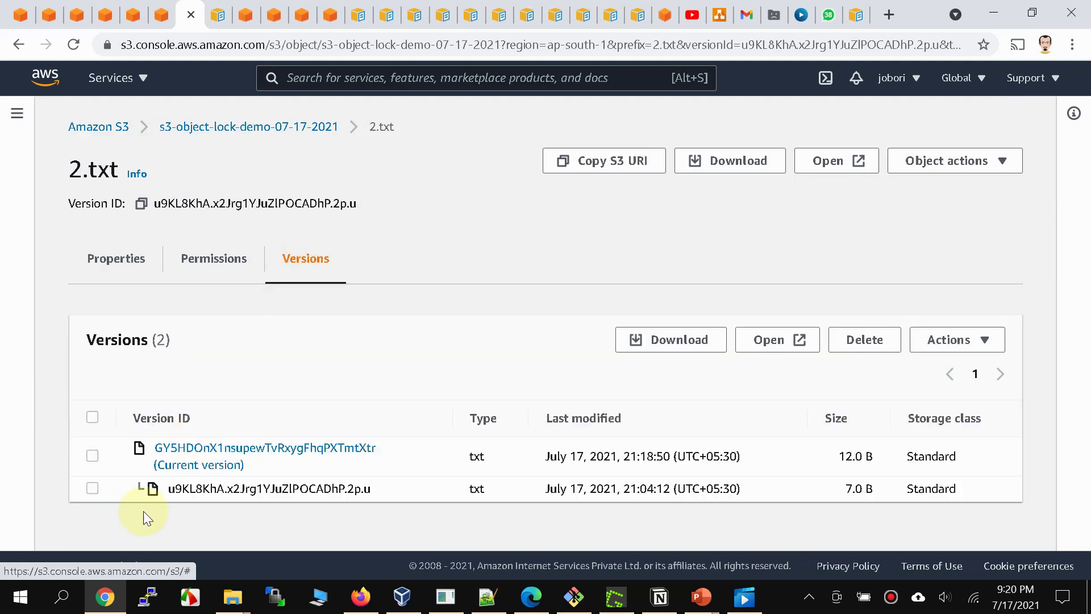
pyautogui.click(92, 488)
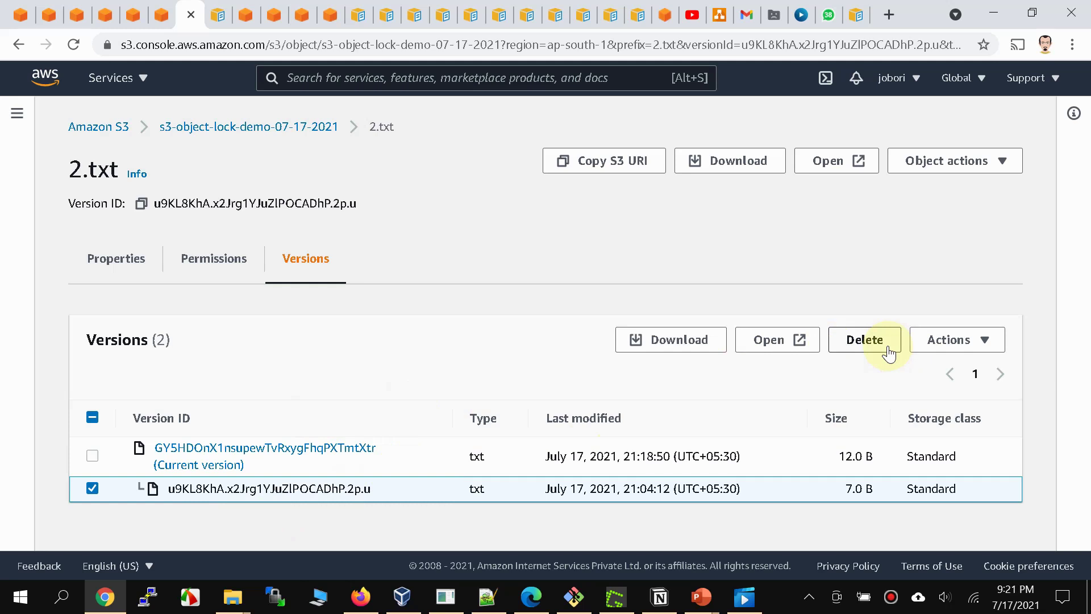
pyautogui.click(865, 340)
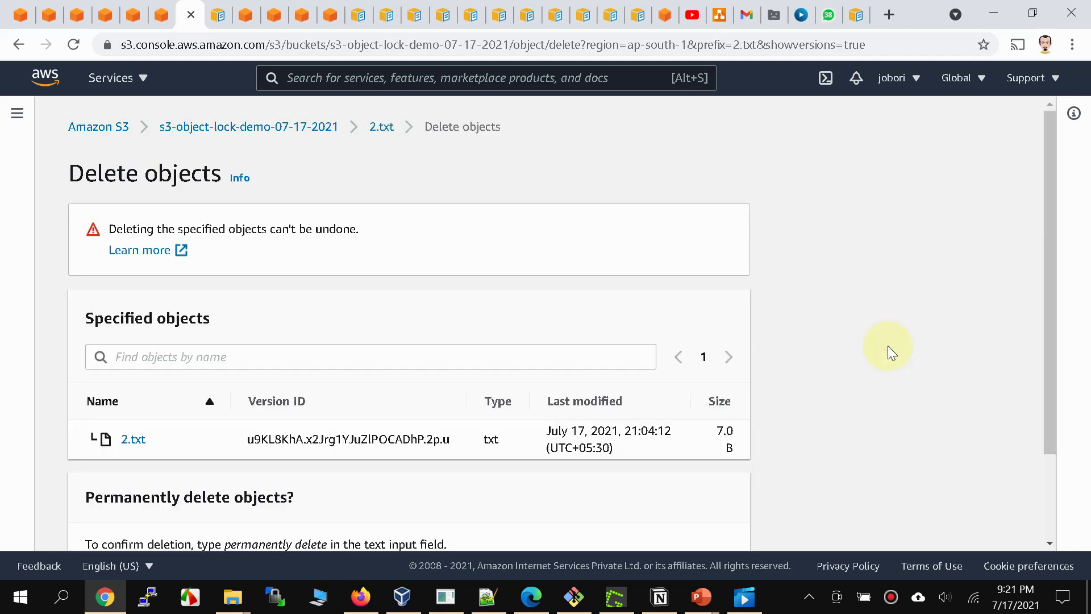
pyautogui.scroll(-2, 319, 341)
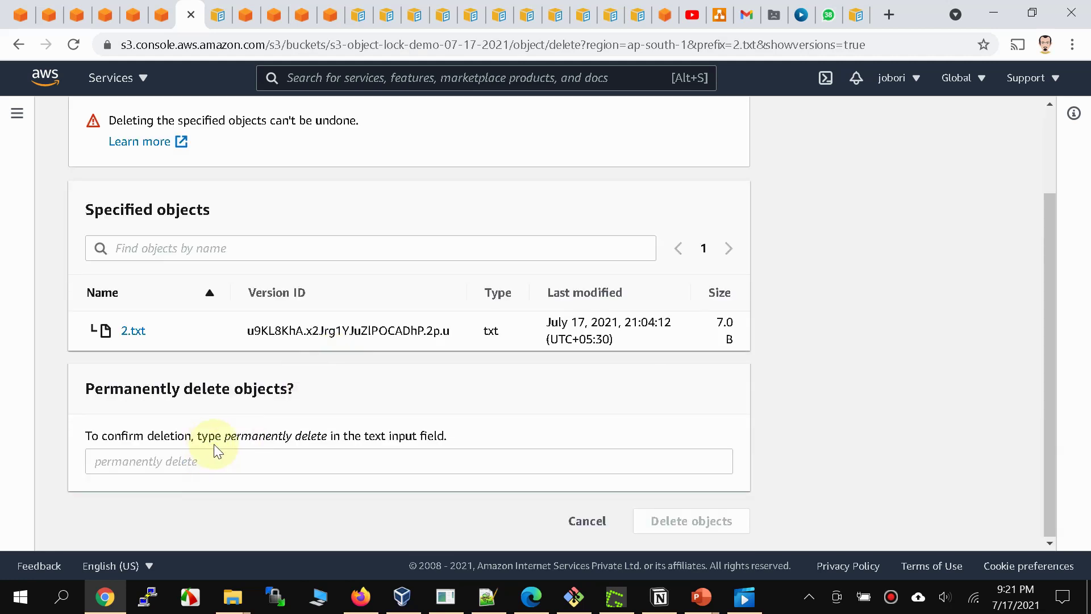
pyautogui.moveTo(225, 435); pyautogui.dragTo(323, 446)
pyautogui.click(282, 468)
pyautogui.write('permanently delete')
pyautogui.click(665, 521)
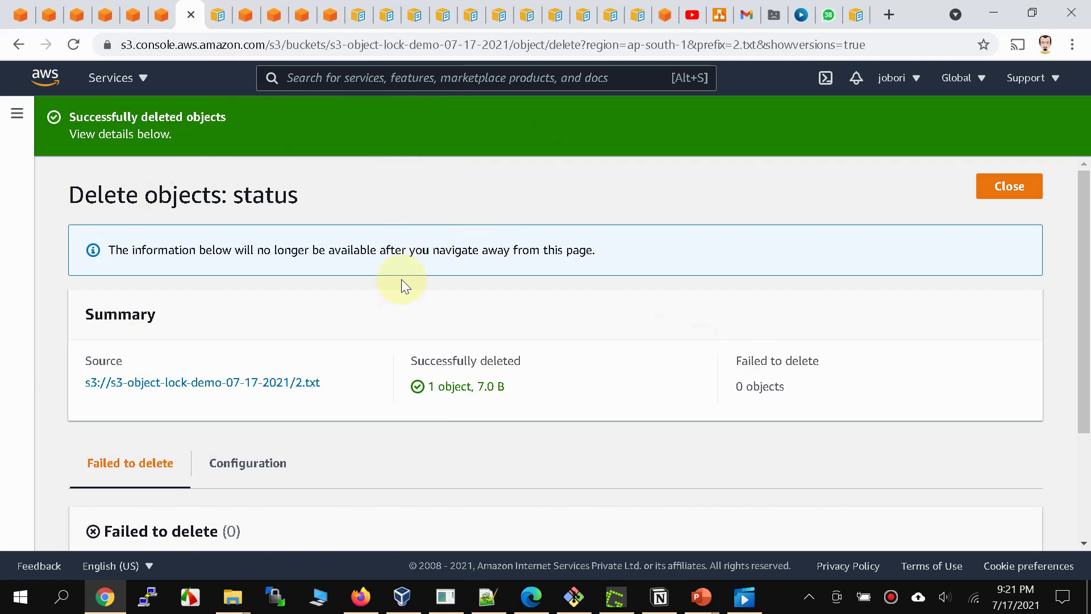
# Switch to the Git Bash terminal to review the earlier aws s3api delete-object commands, and return to Chrome
pyautogui.click(574, 597)
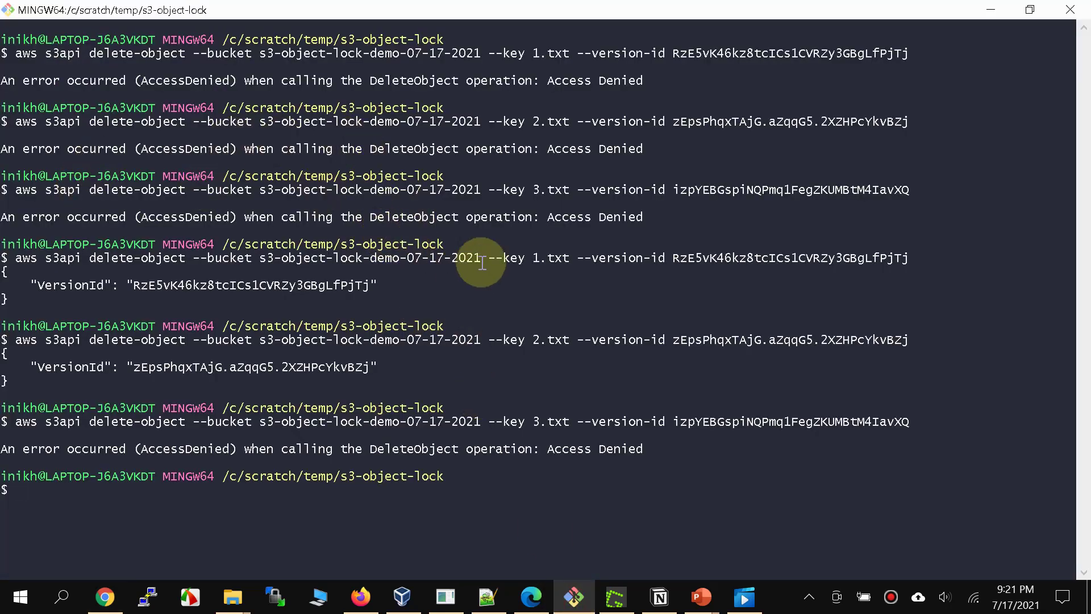
pyautogui.click(990, 9)
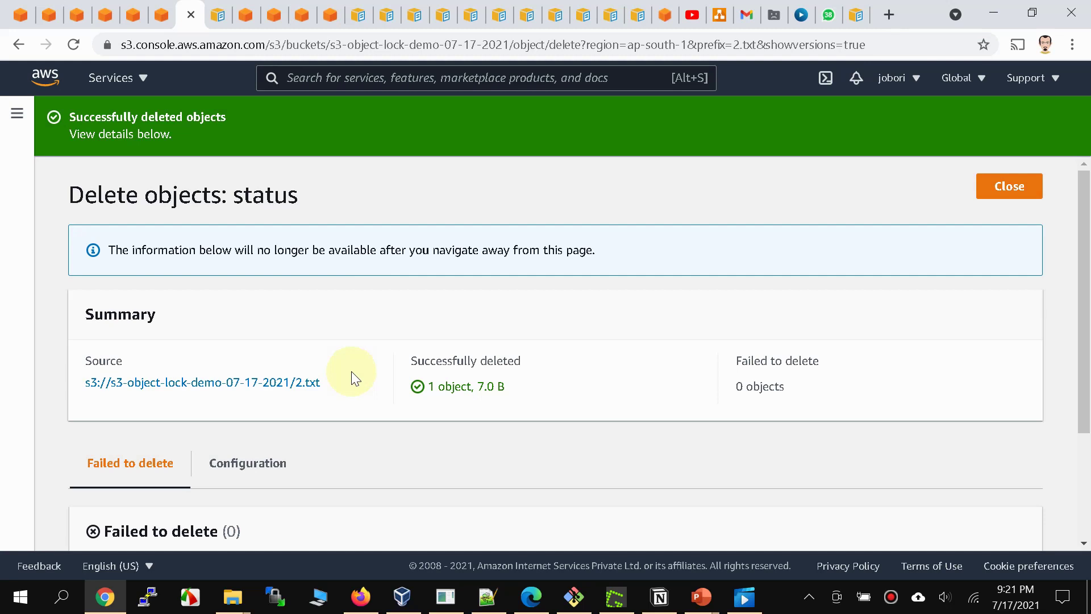
# Read the governance mode note in the S3 Object Lock documentation, highlighting x-amz-bypass-governance-retention:true, s3:BypassGovernanceRetention and the whole note
pyautogui.click(218, 15)
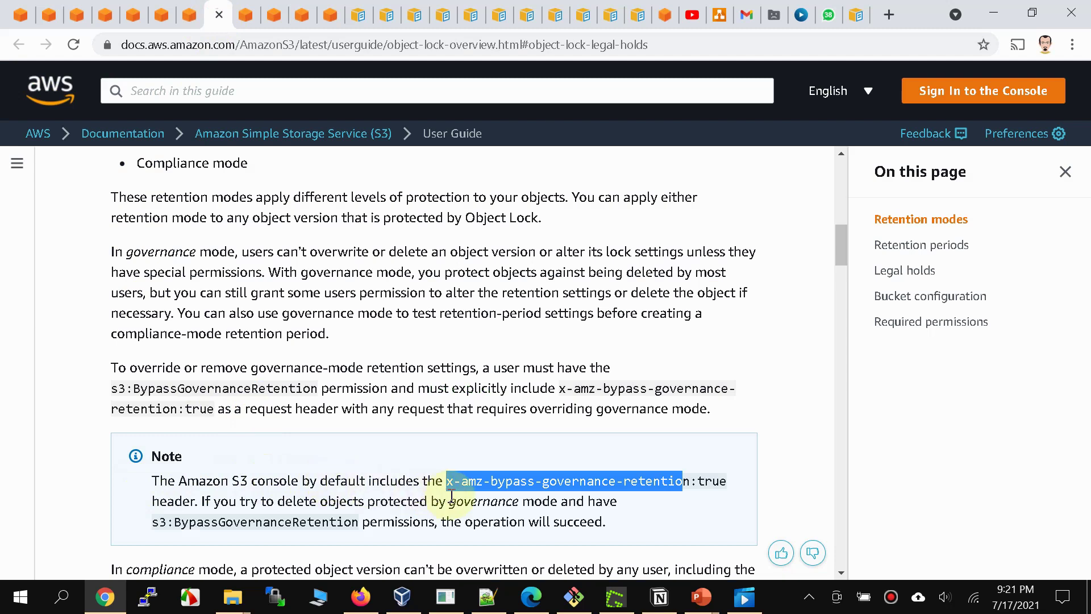
pyautogui.click(480, 490)
pyautogui.moveTo(447, 481); pyautogui.dragTo(737, 487)
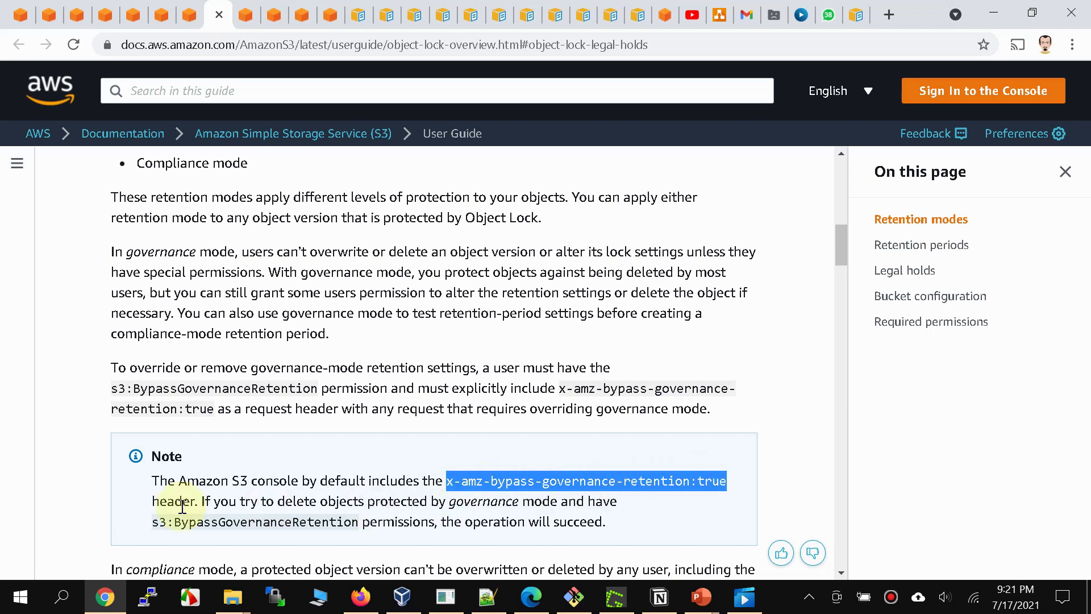
pyautogui.moveTo(149, 522); pyautogui.dragTo(345, 535)
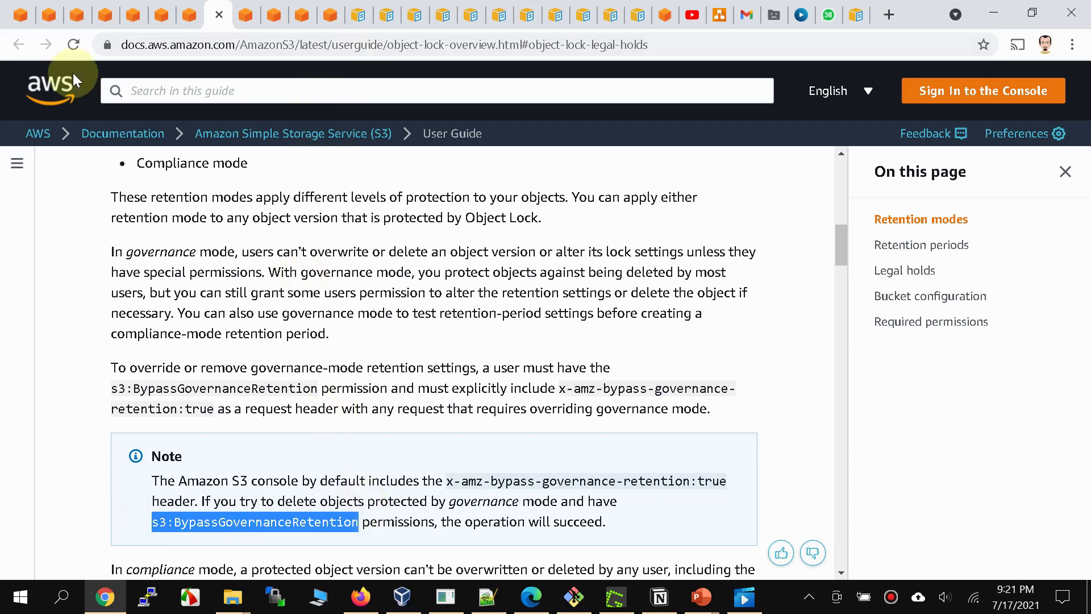
pyautogui.moveTo(605, 523); pyautogui.dragTo(142, 477)
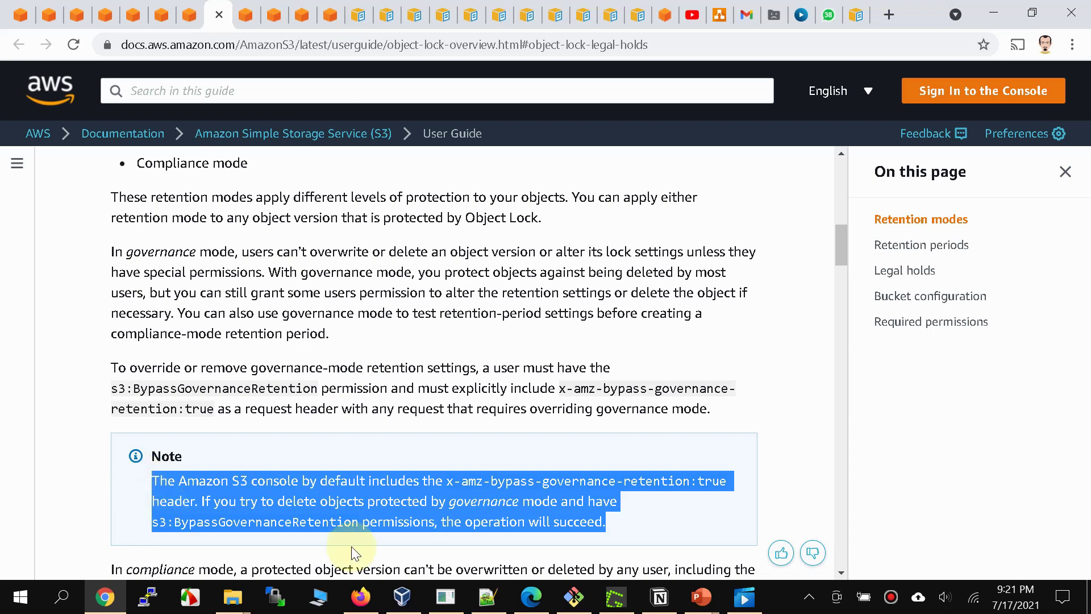